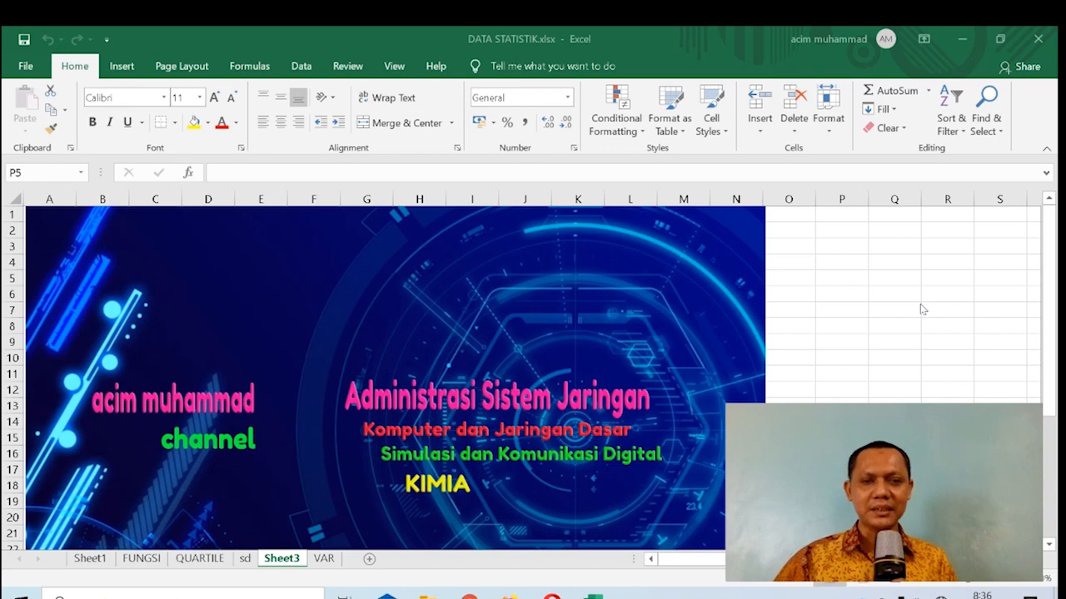
Step: Open the FUNGSI sheet and merge and center its two title rows across columns A to D
left_click(142, 558)
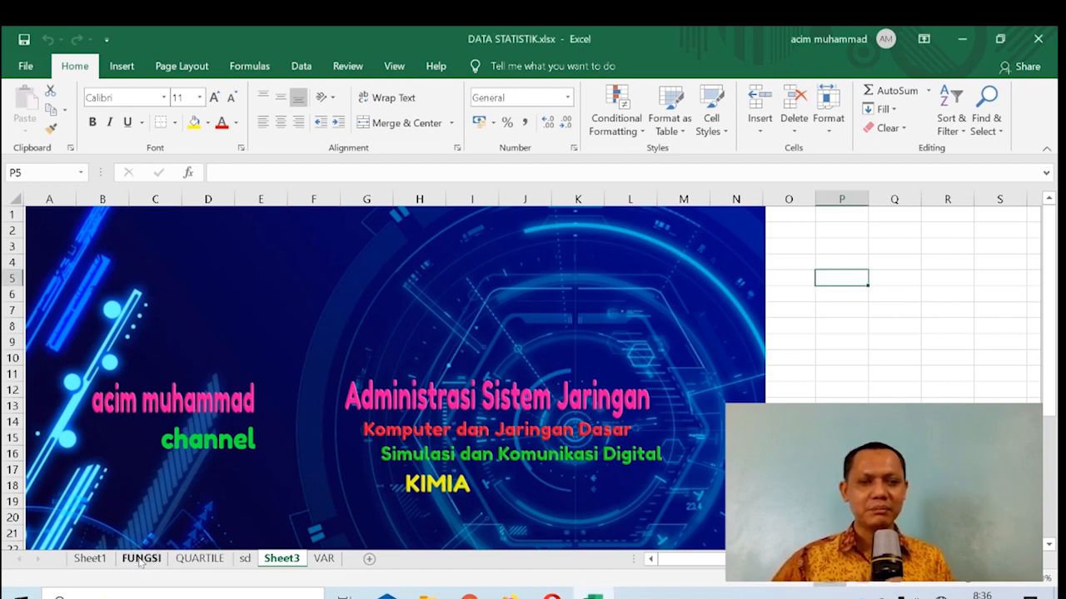
left_click(142, 558)
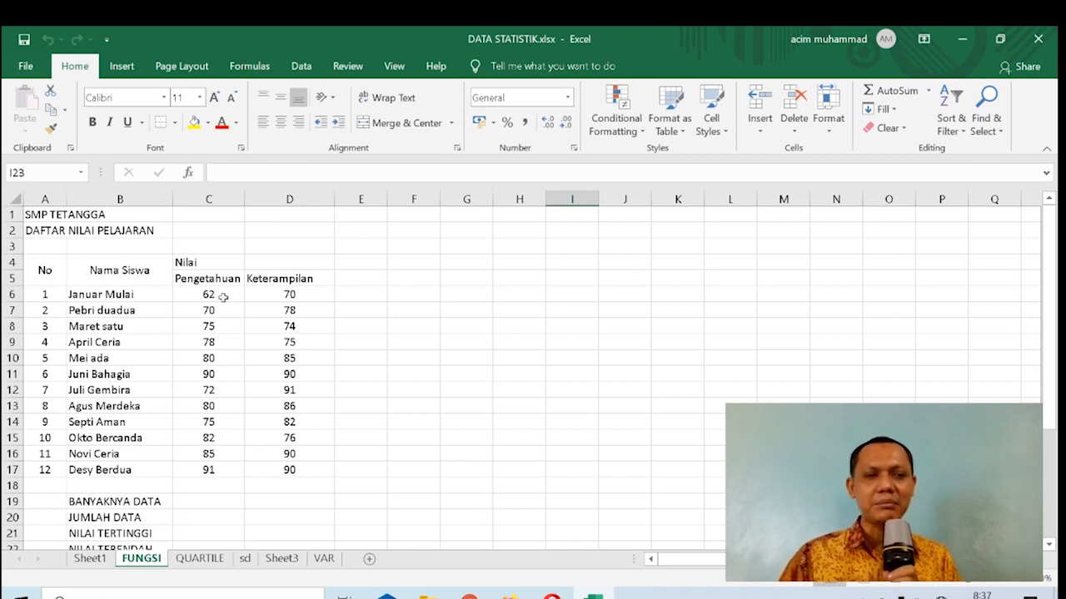
left_click_drag(28, 214, 298, 215)
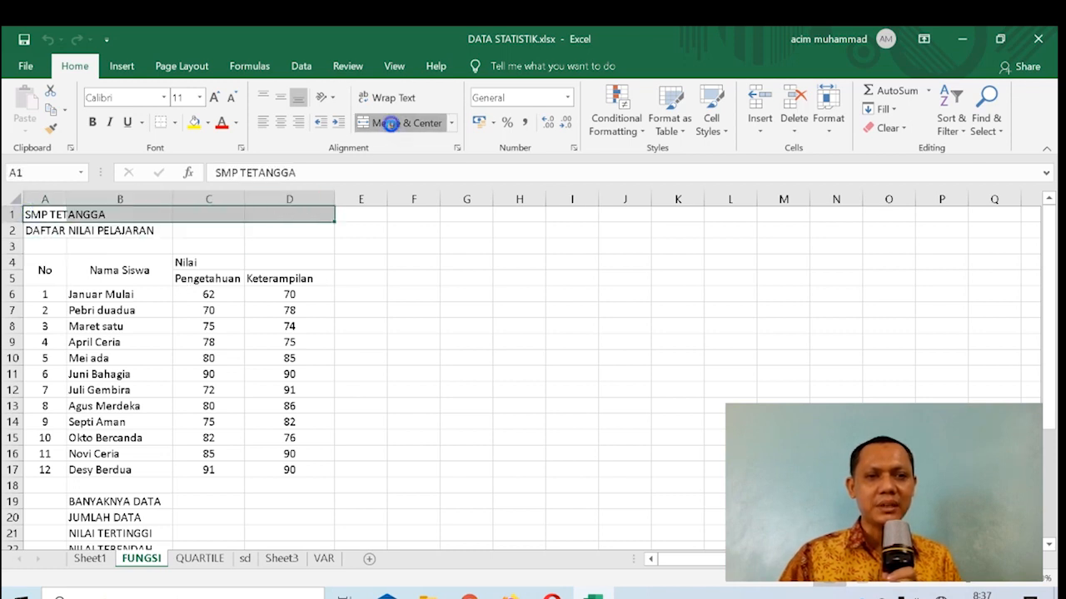
left_click(400, 122)
left_click_drag(44, 234, 296, 230)
left_click(406, 123)
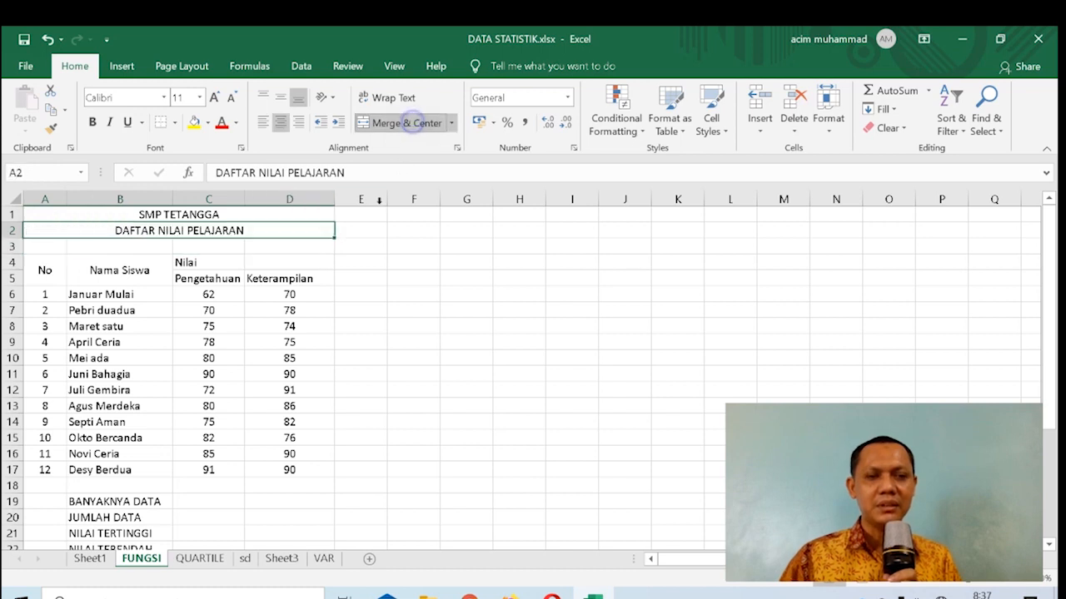
left_click(454, 264)
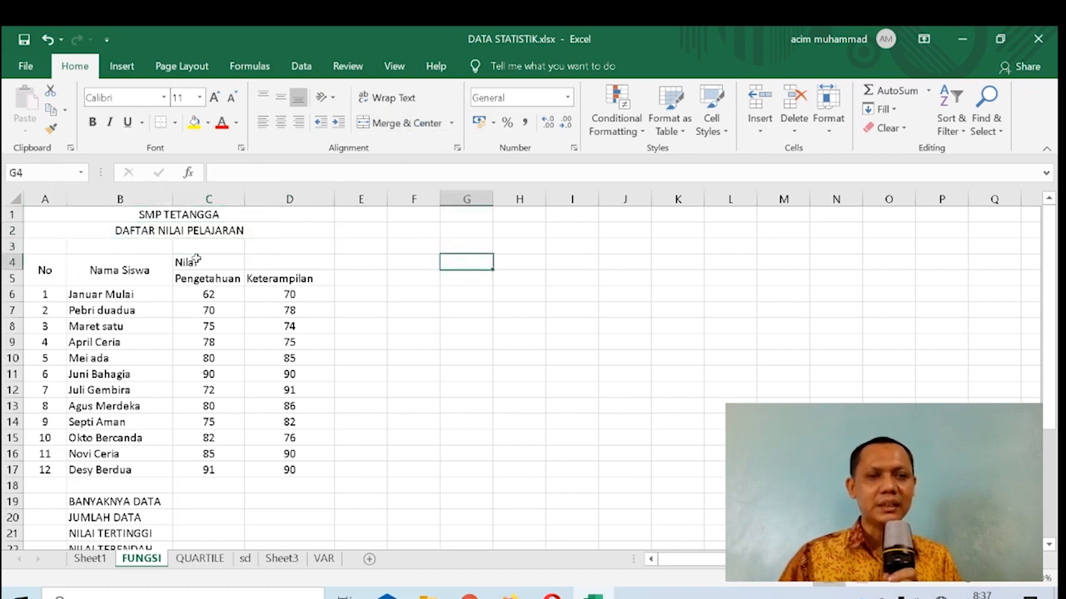
Step: Merge and center the Nilai header across C4:D4
left_click(195, 259)
left_click_drag(191, 261, 281, 261)
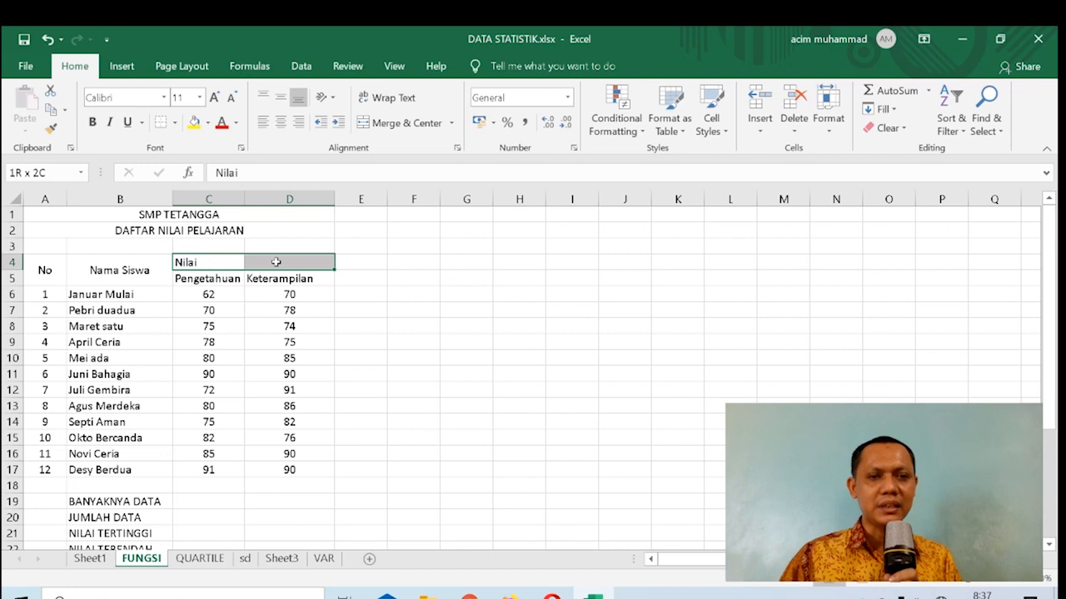
left_click(407, 122)
Step: Apply all borders to the student score table in A4:D17
left_click_drag(39, 262, 264, 472)
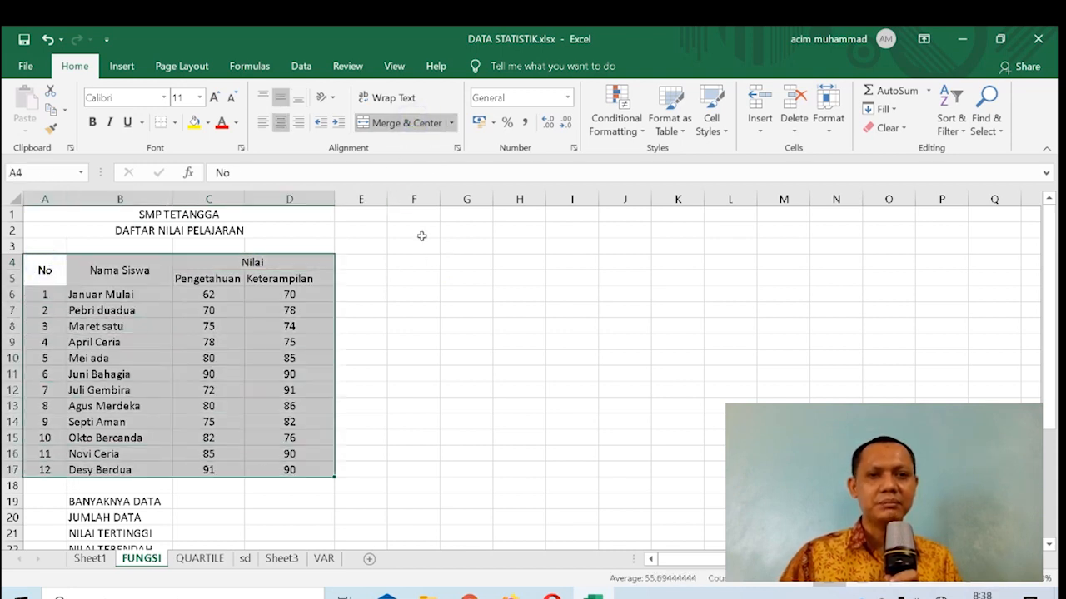
left_click(176, 127)
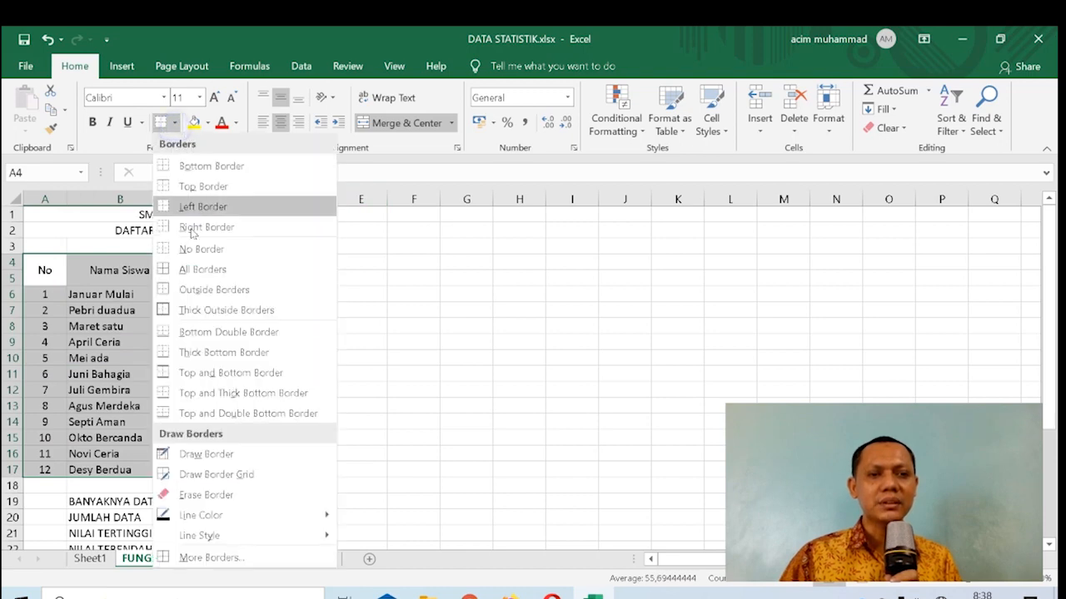
left_click(188, 269)
left_click(457, 308)
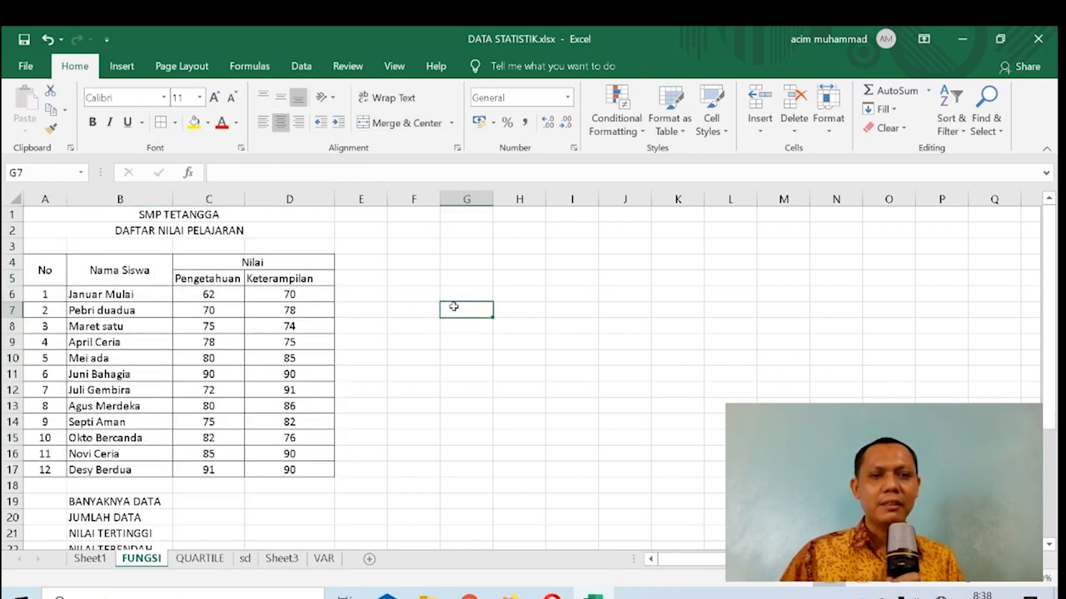
Step: Freeze the panes at cell C6 so rows 1 to 5 and columns A and B stay fixed, and test it
scroll(451, 307, "down", 4)
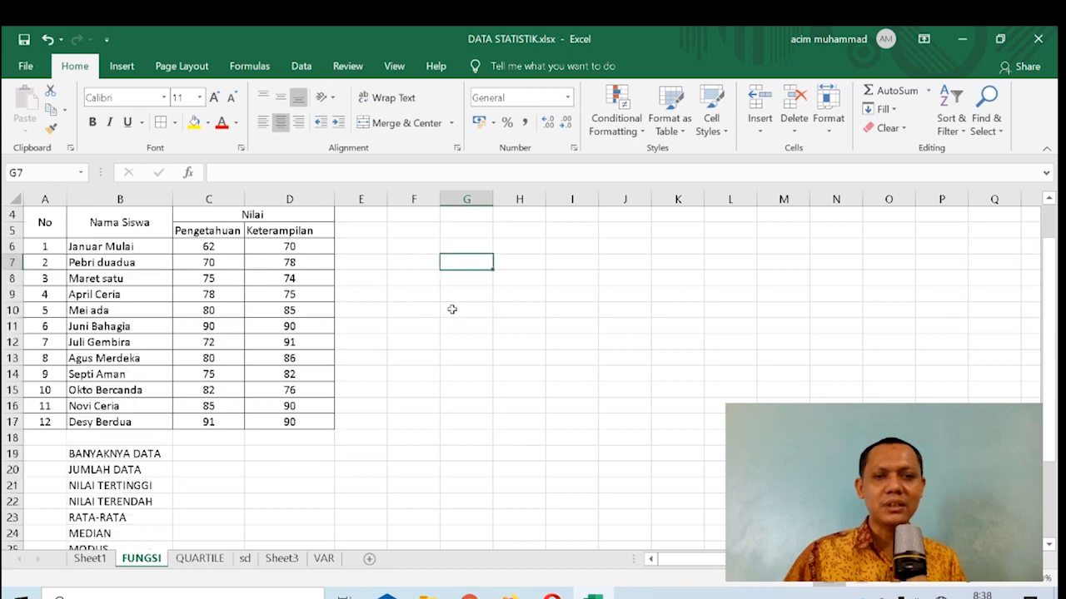
scroll(451, 309, "up", 4)
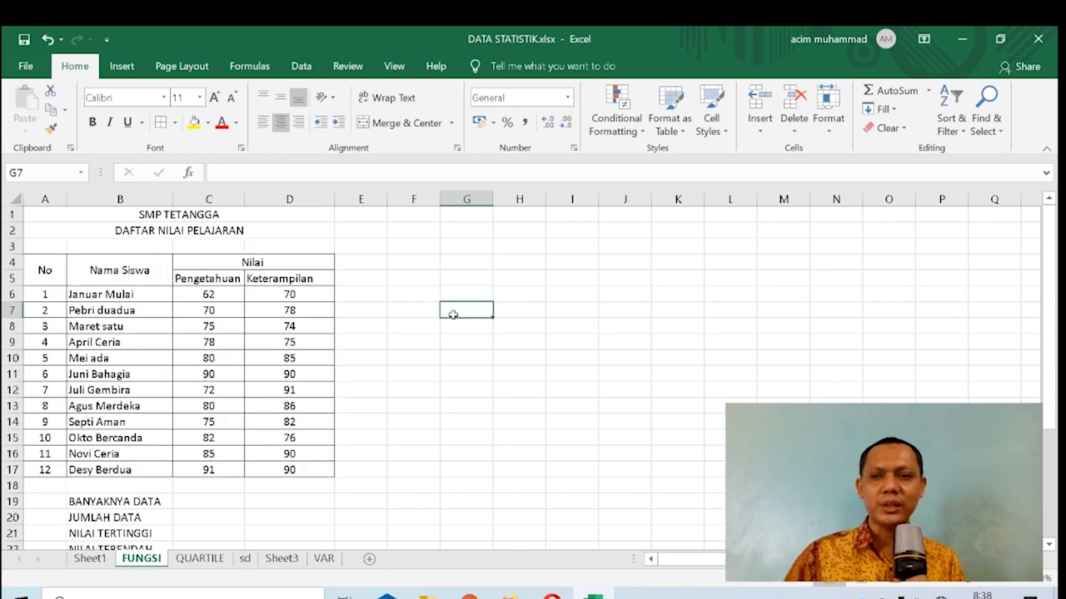
left_click(190, 294)
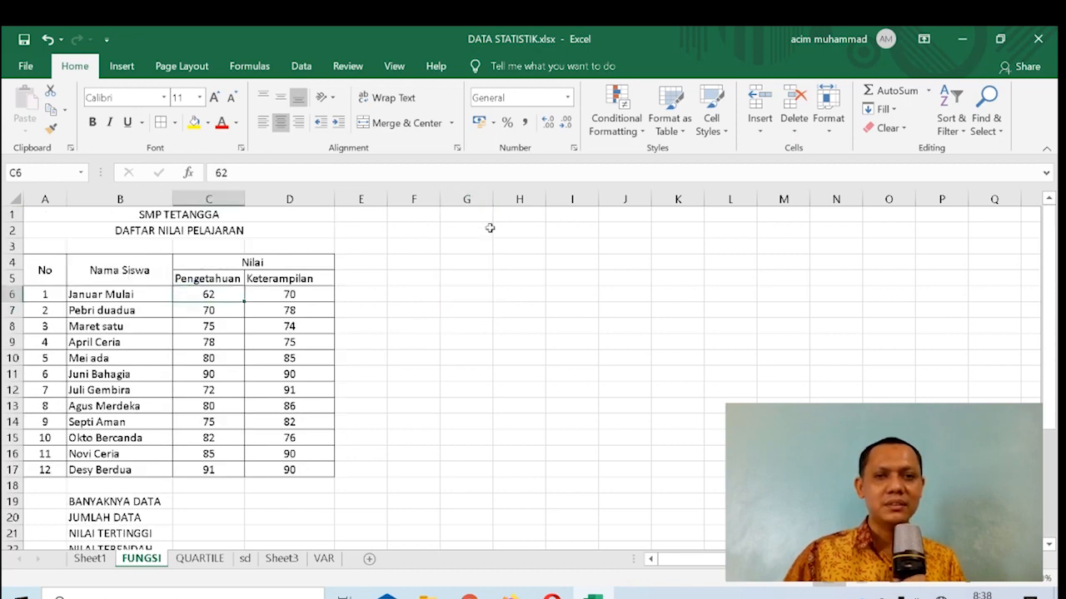
left_click(393, 65)
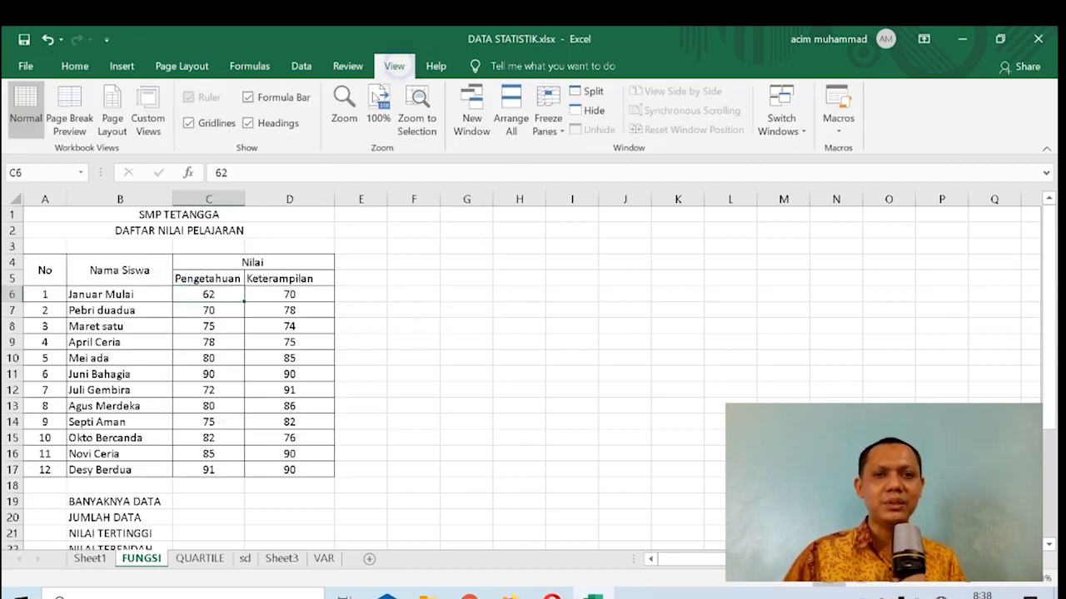
left_click(543, 133)
left_click(556, 158)
scroll(491, 302, "down", 5)
scroll(491, 303, "up", 5)
scroll(463, 331, "down", 4)
scroll(462, 329, "up", 4)
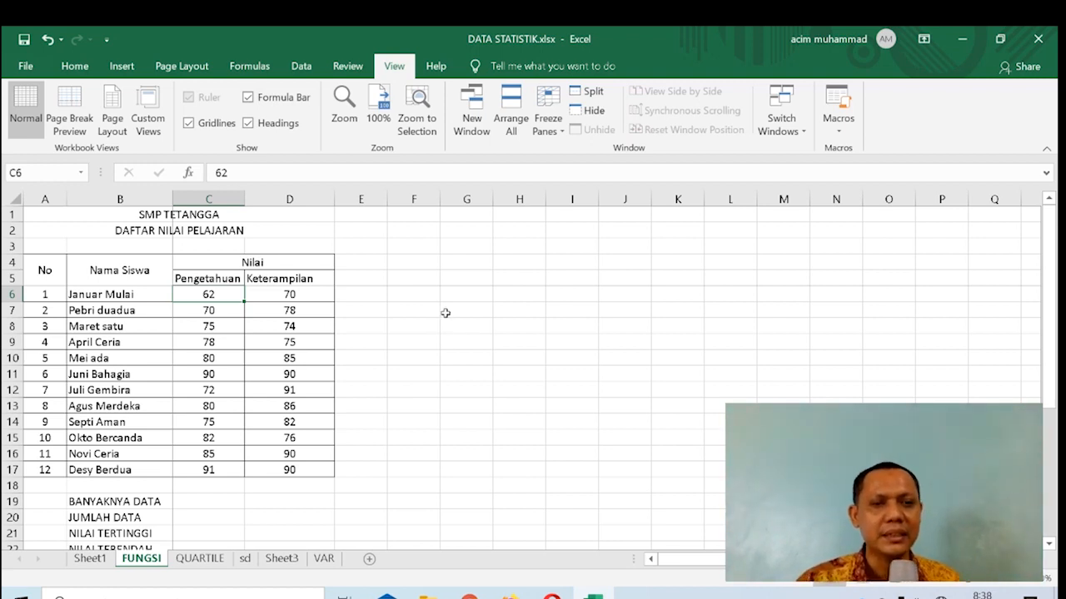
left_click(362, 343)
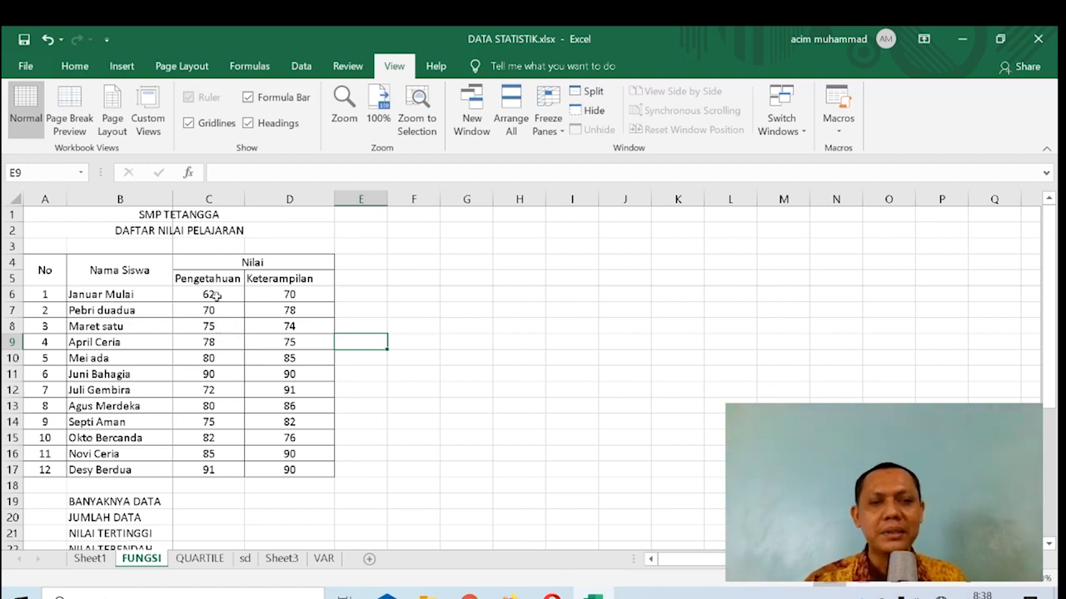
Step: Count the Pengetahuan scores beside BANYAKNYA DATA by entering =count(C6:C17) in C19
left_click(208, 296)
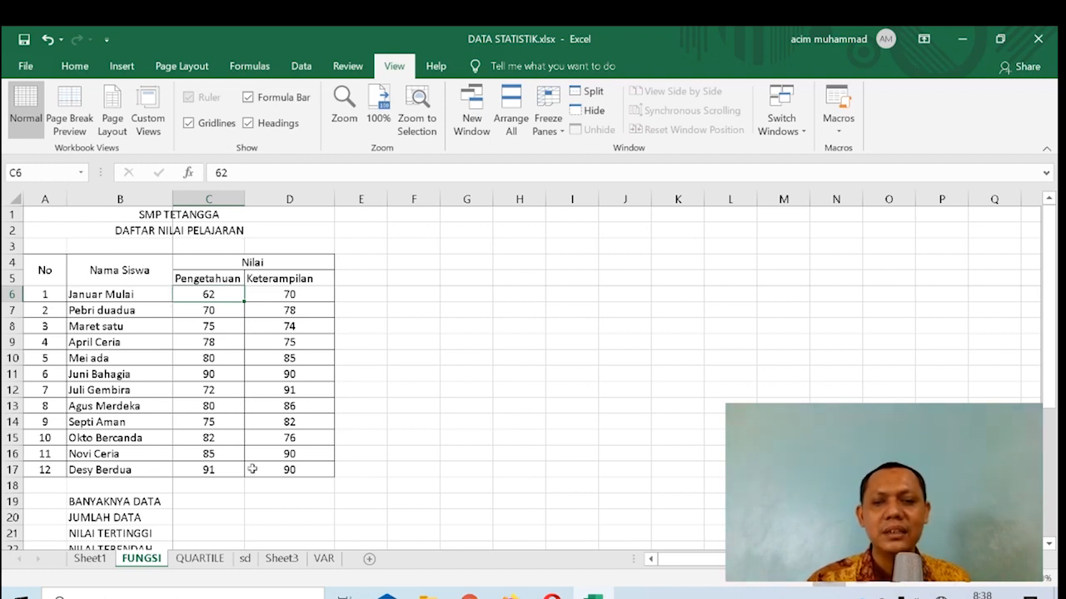
left_click(204, 499)
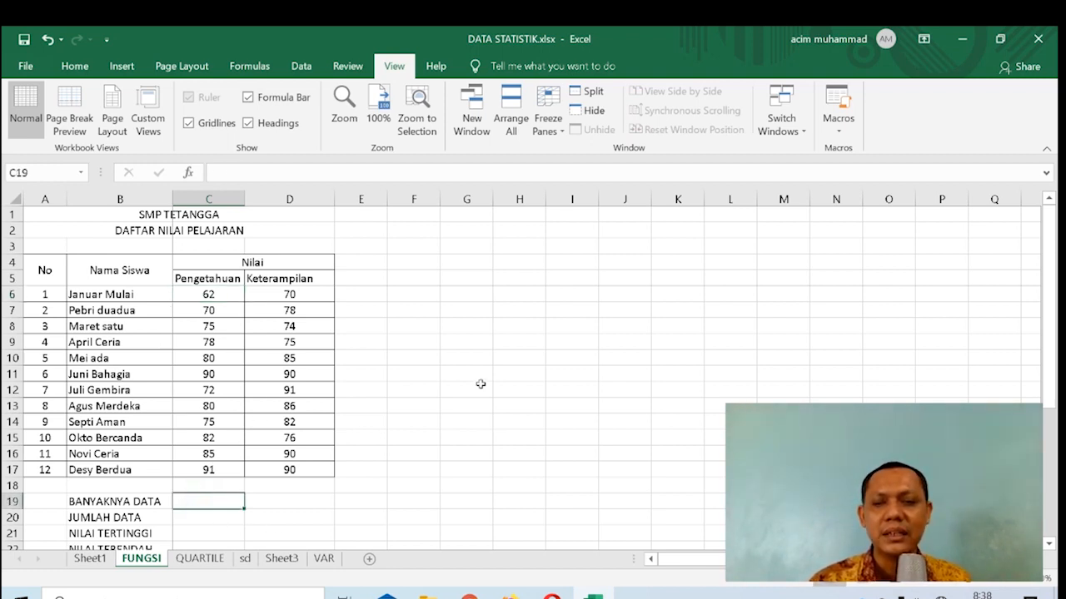
type("=")
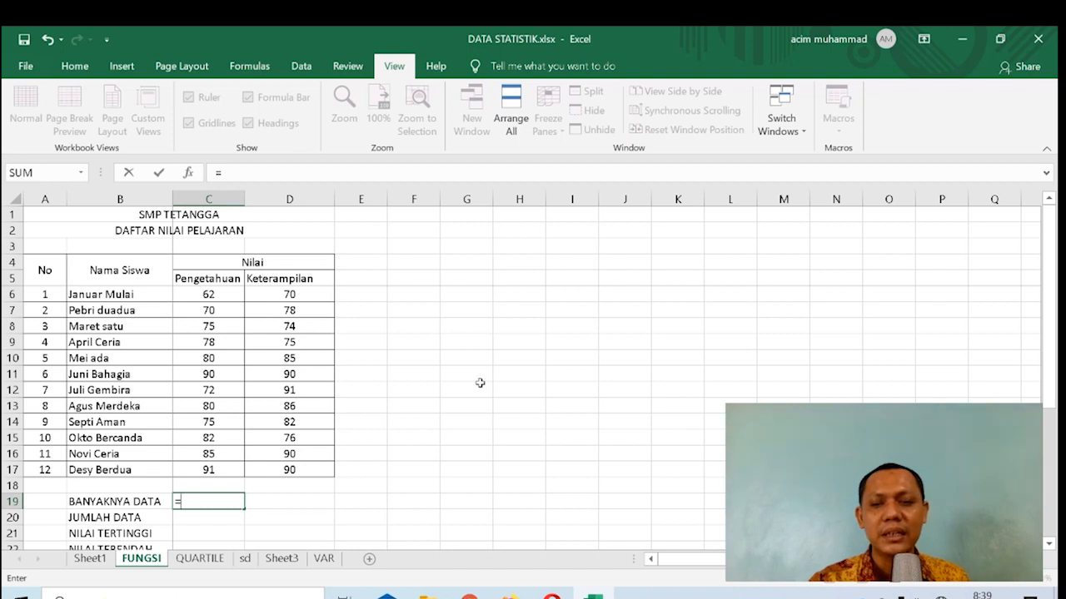
type("count")
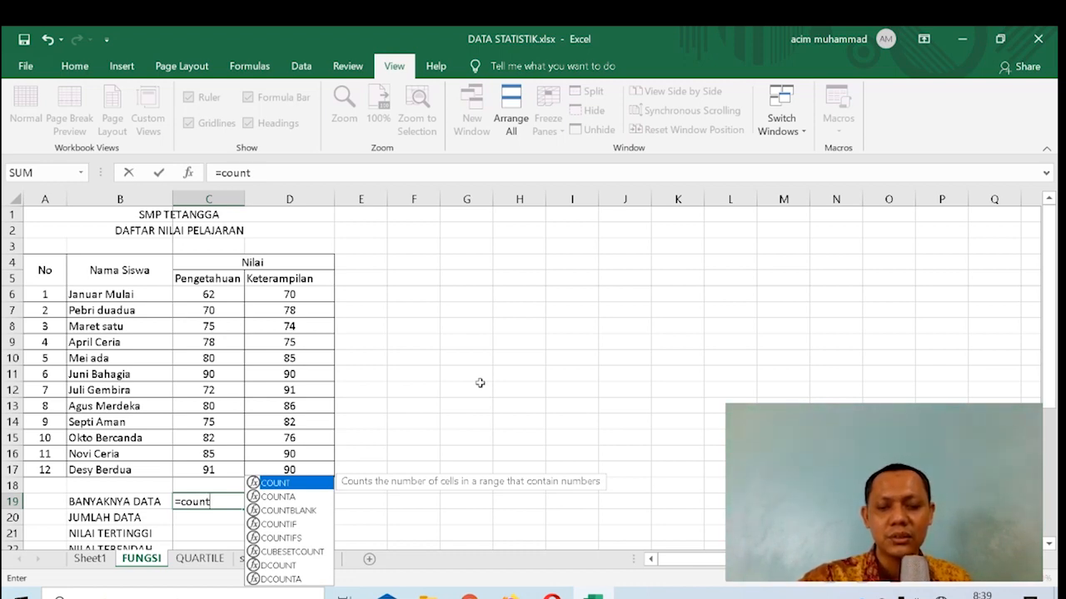
type("(")
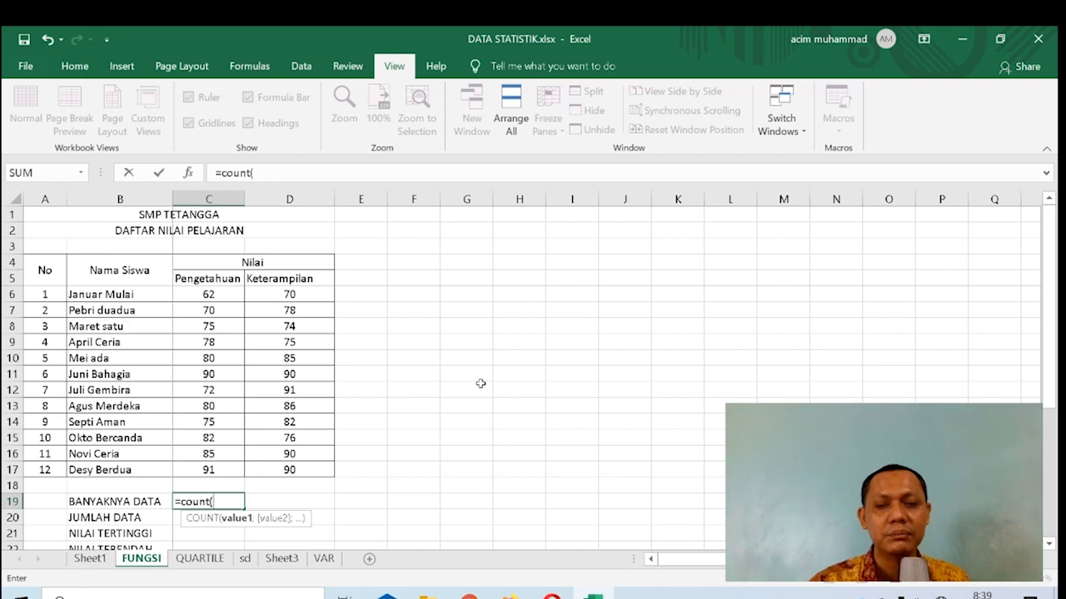
left_click(215, 295)
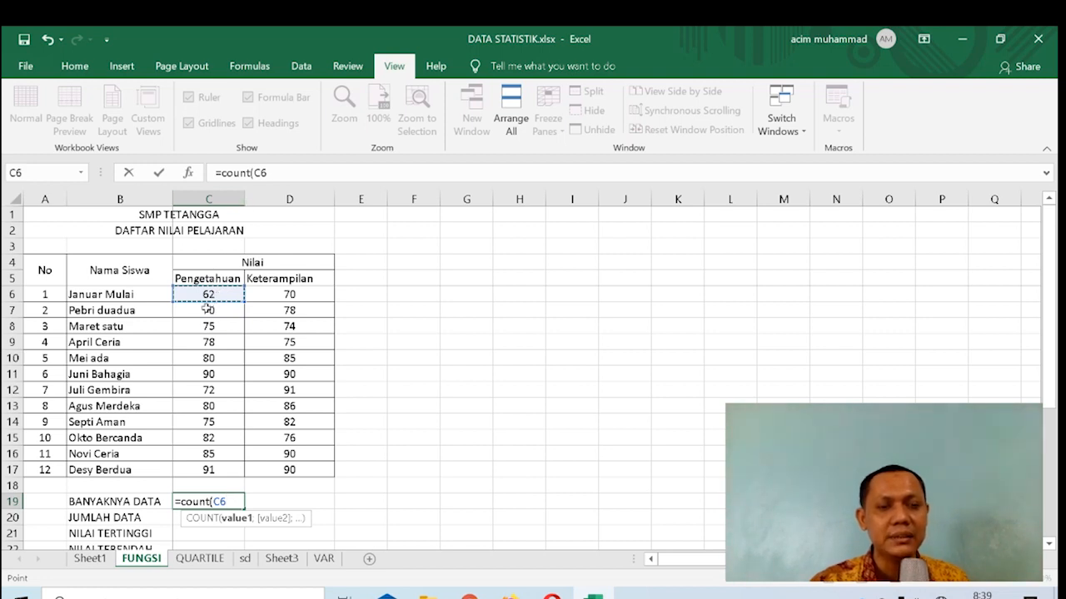
left_click(280, 173)
type(":")
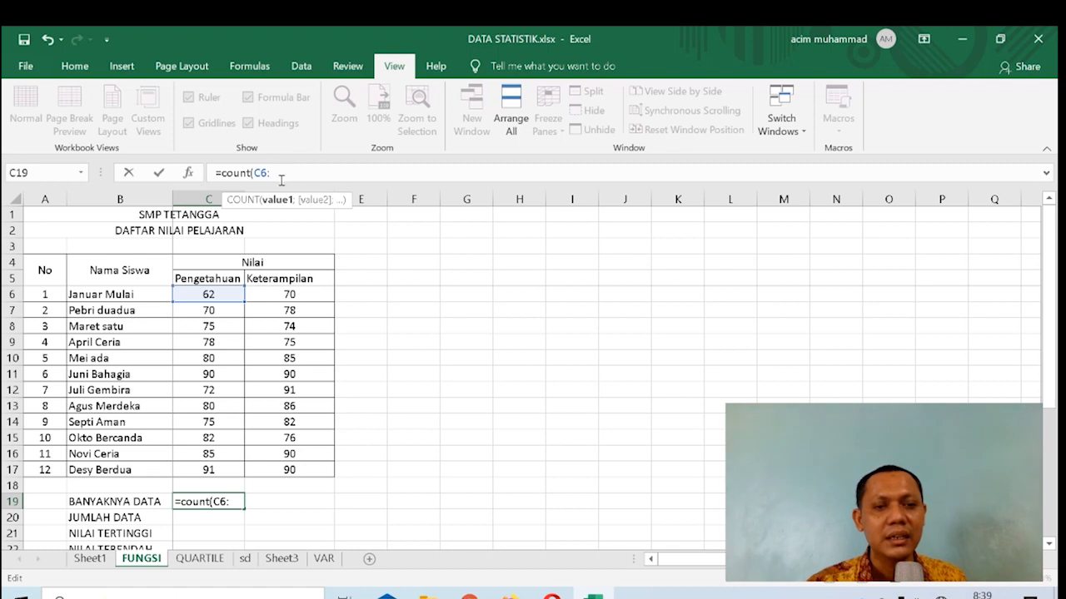
left_click(223, 470)
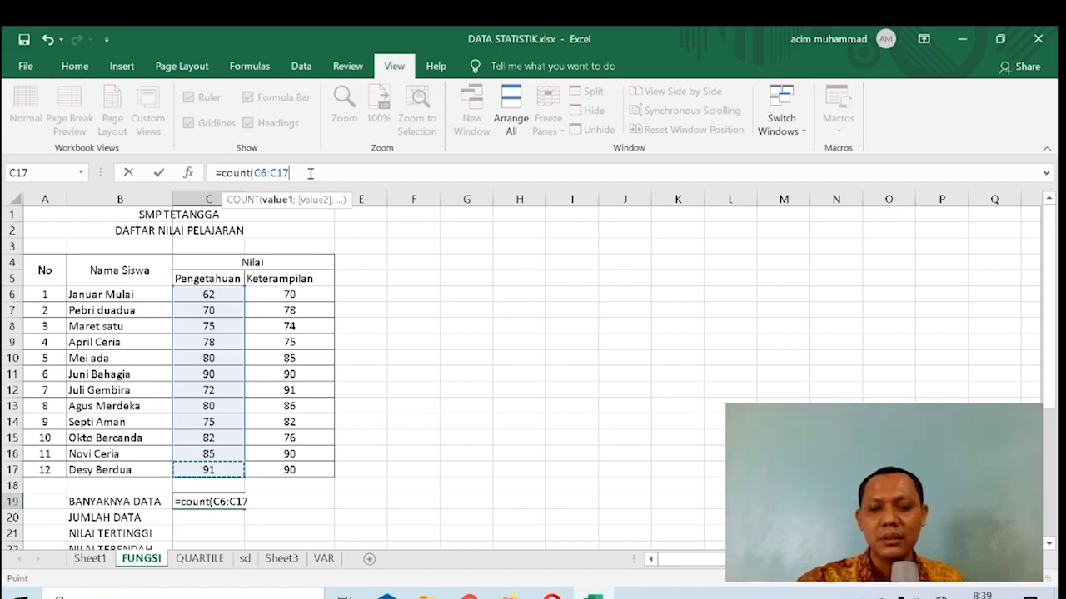
type(")")
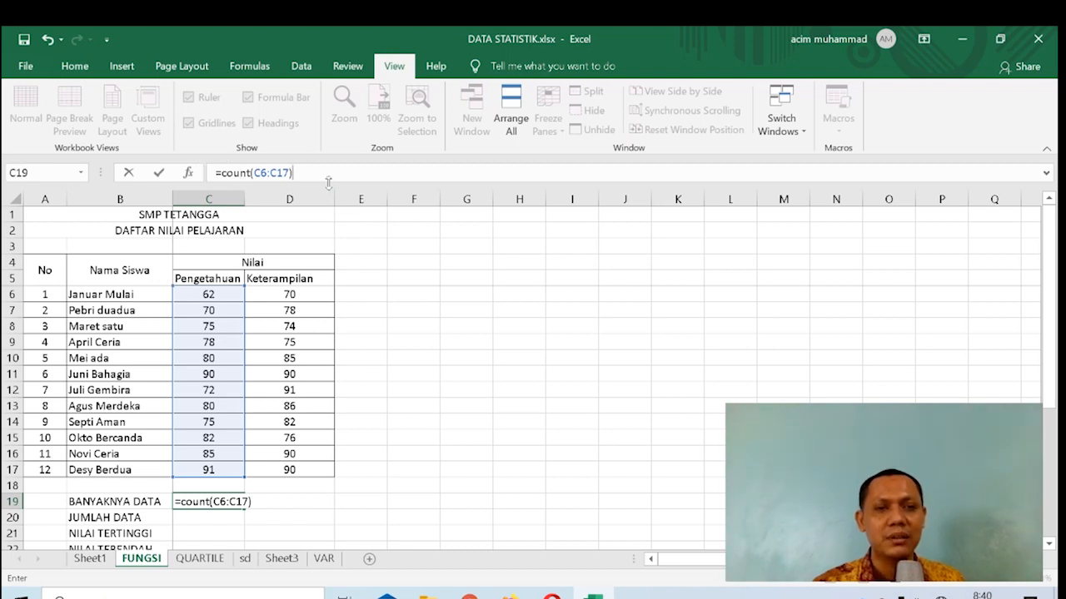
key("Return")
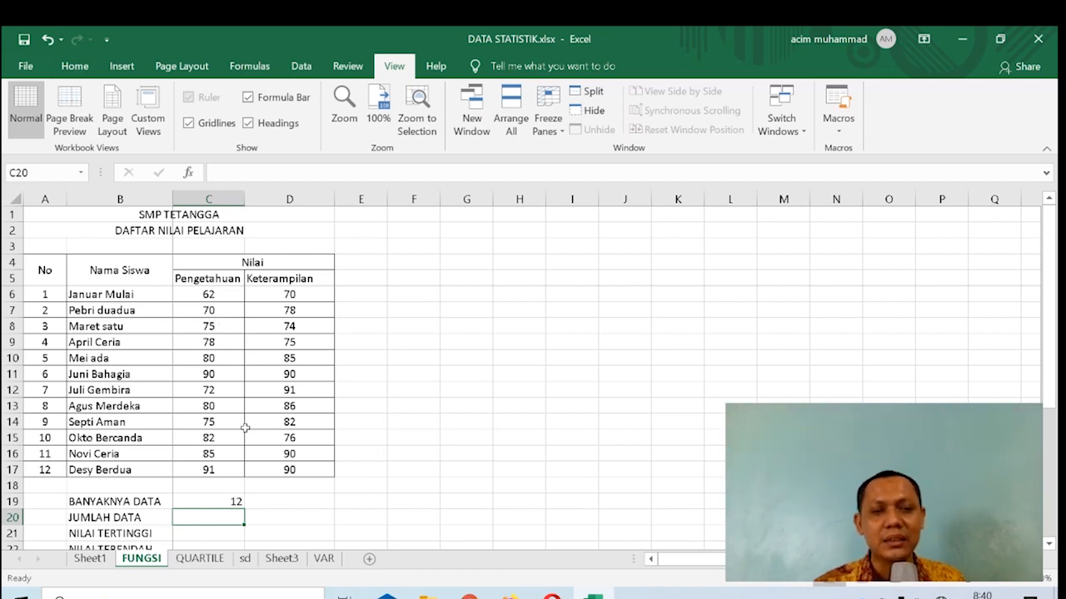
Step: Total the Pengetahuan scores beside JUMLAH DATA by entering =sum(C6:C17) in C20
type("=")
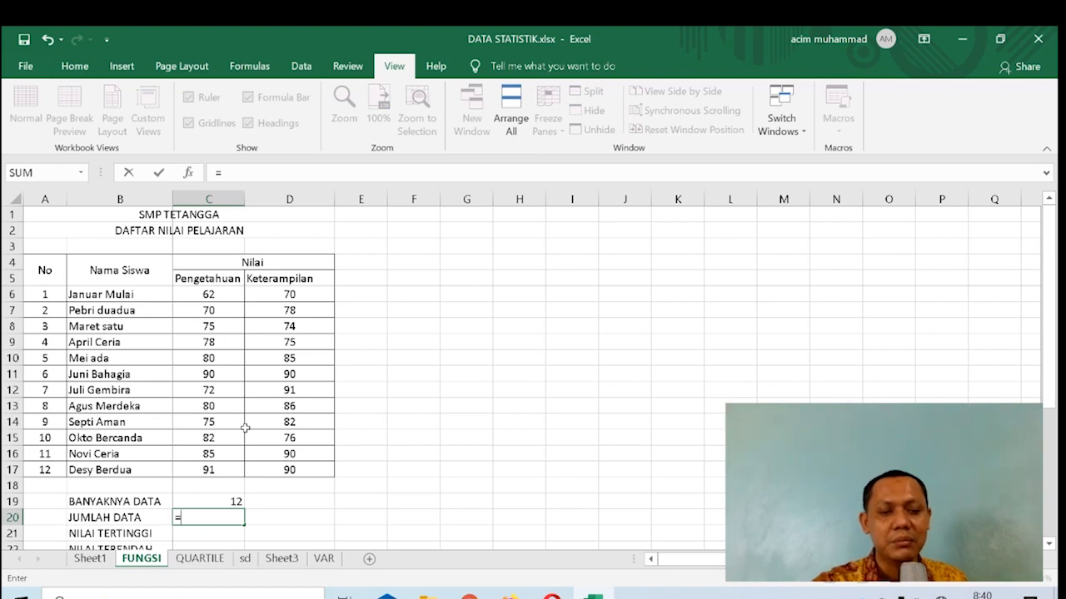
type("sum")
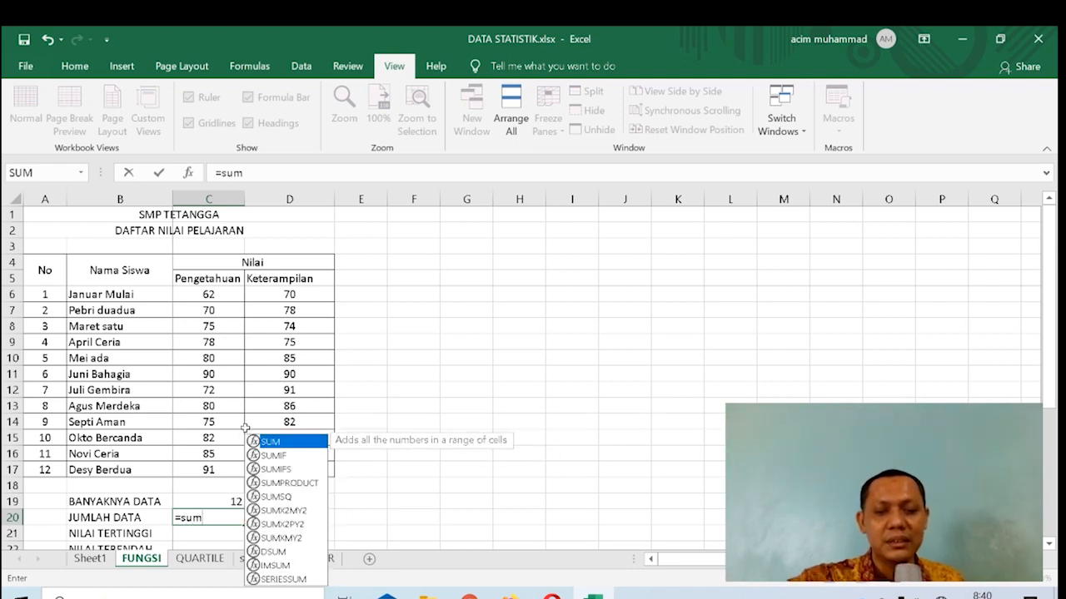
type("(")
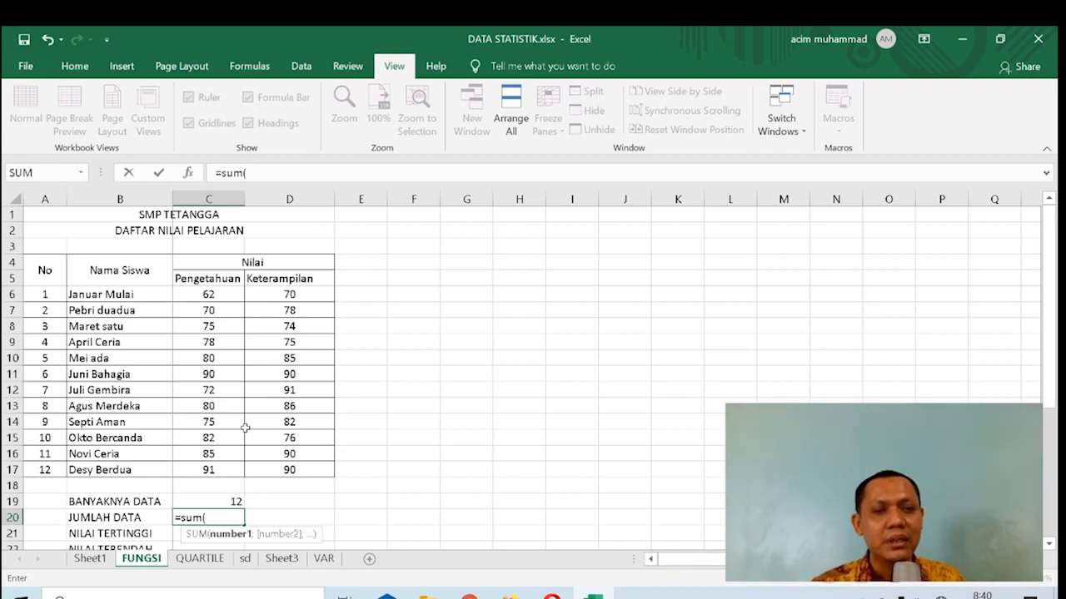
left_click(221, 293)
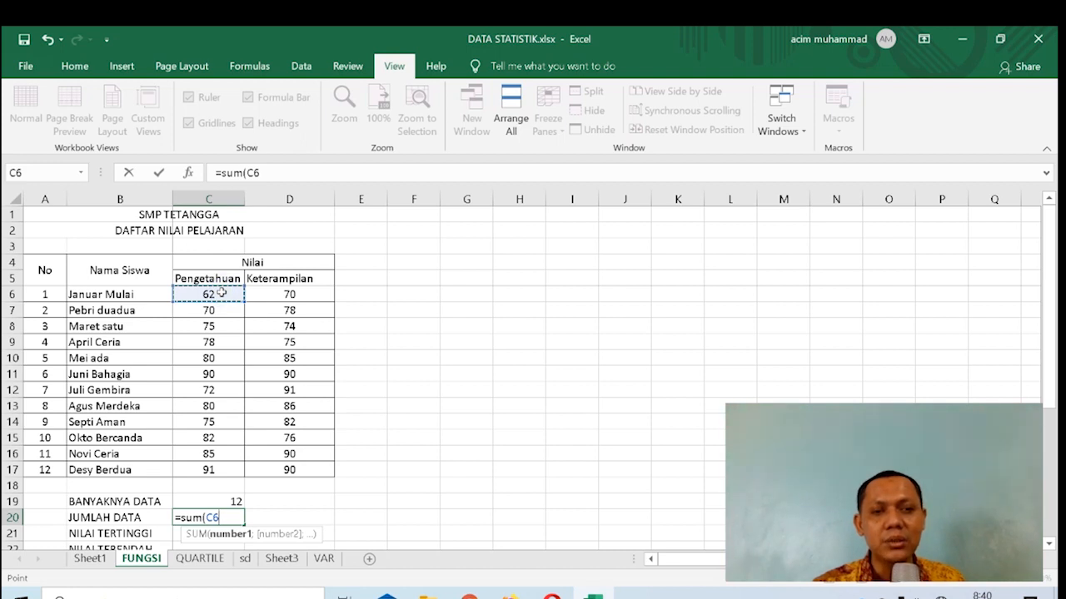
key("F8")
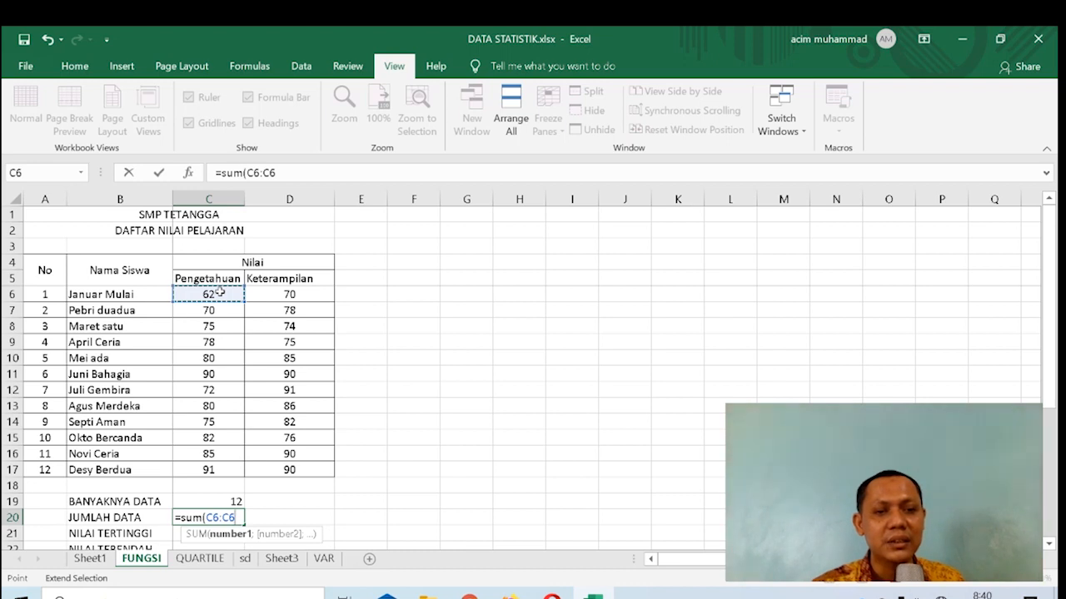
left_click(216, 471)
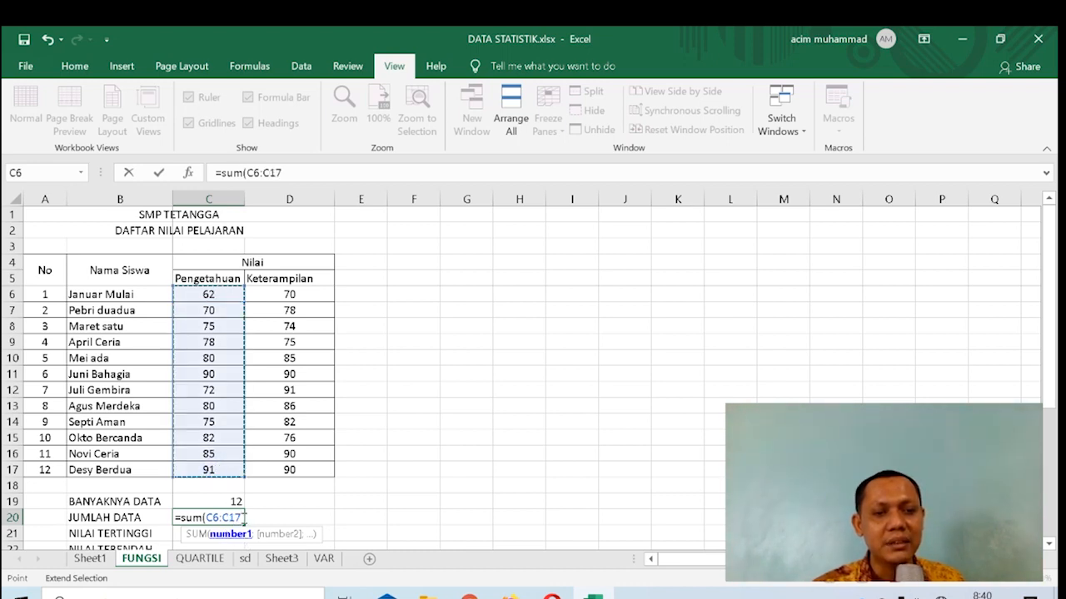
left_click(307, 173)
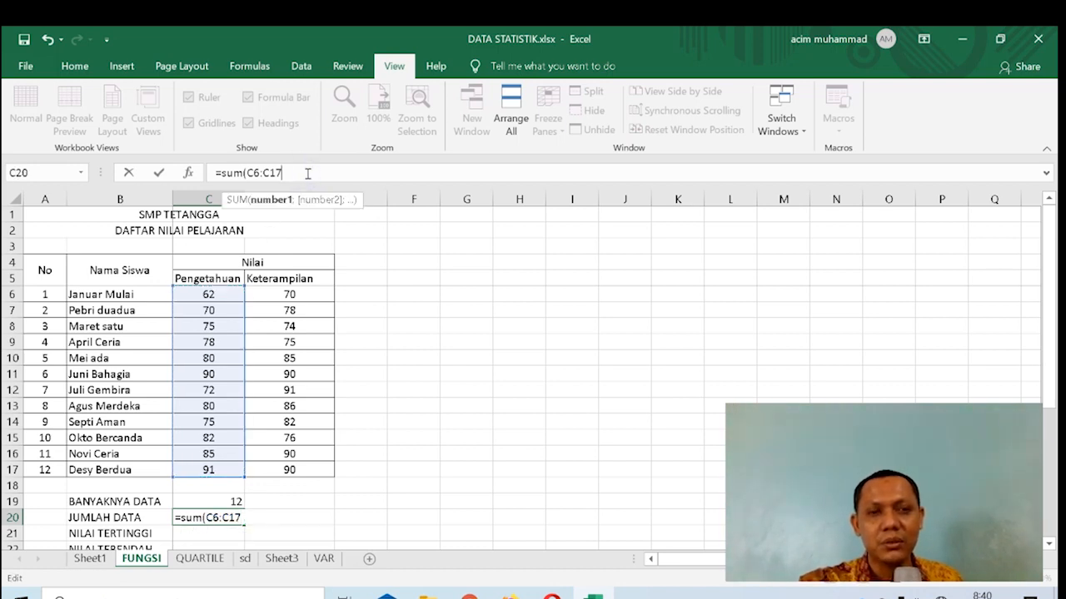
type(")")
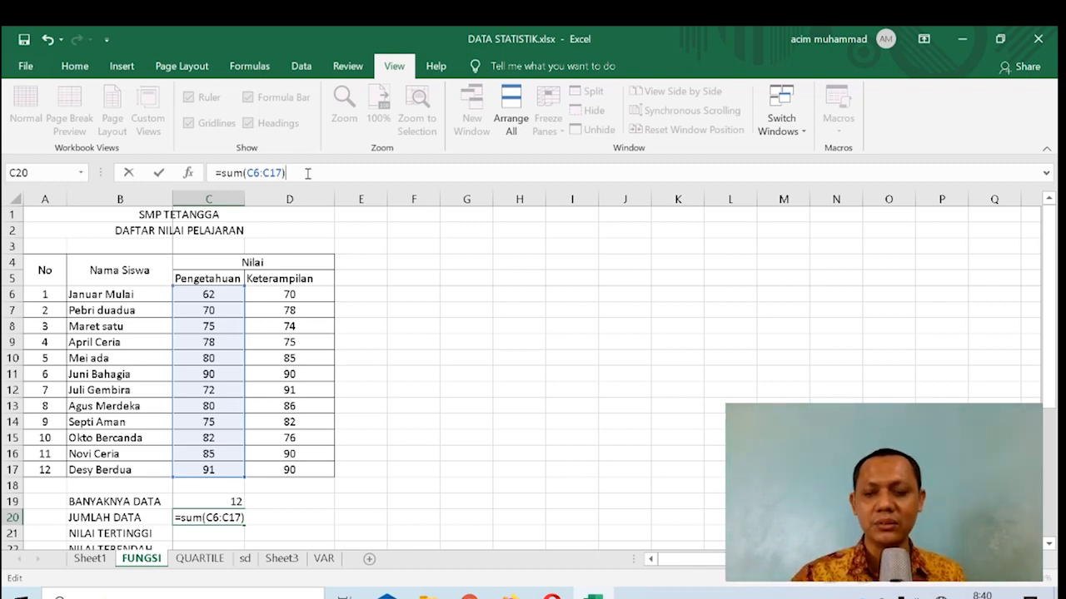
key("Return")
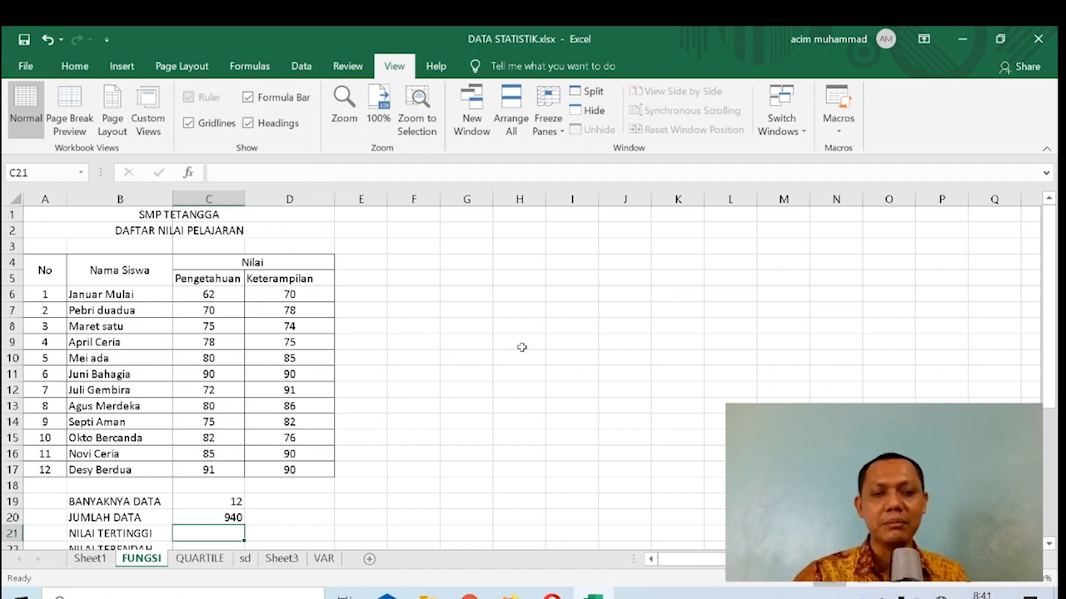
Step: Find the highest Pengetahuan score beside NILAI TERTINGGI by entering =max(C6:C17) in C21
type("=m")
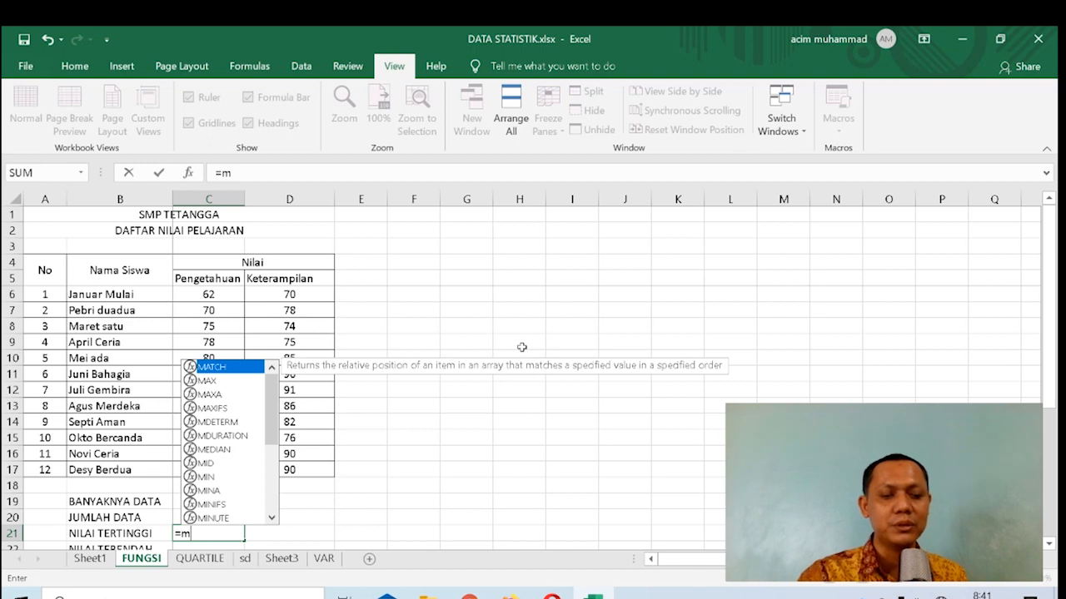
type("ax")
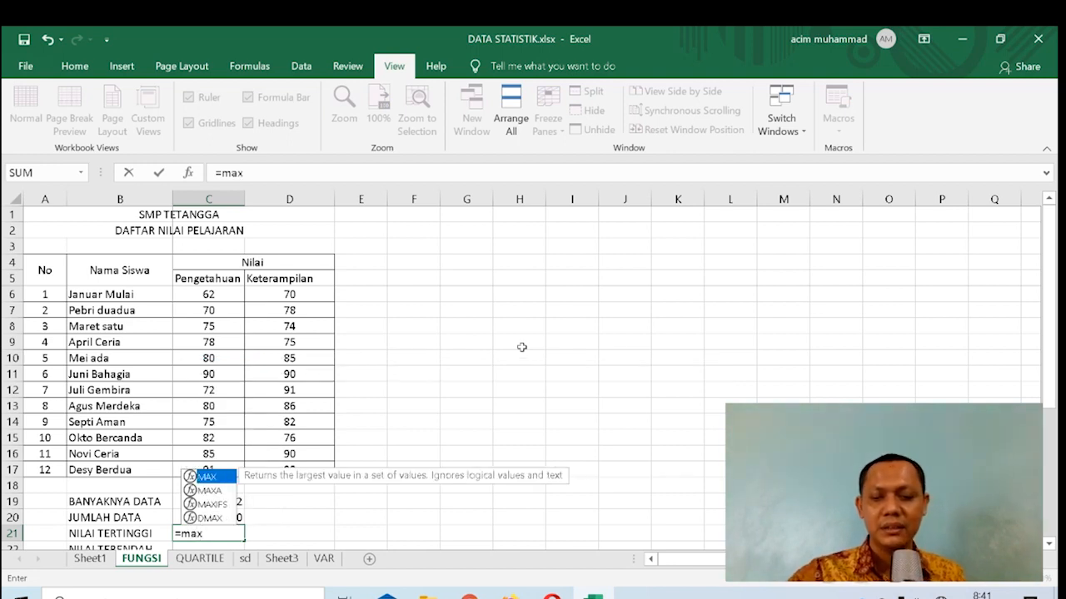
type("(")
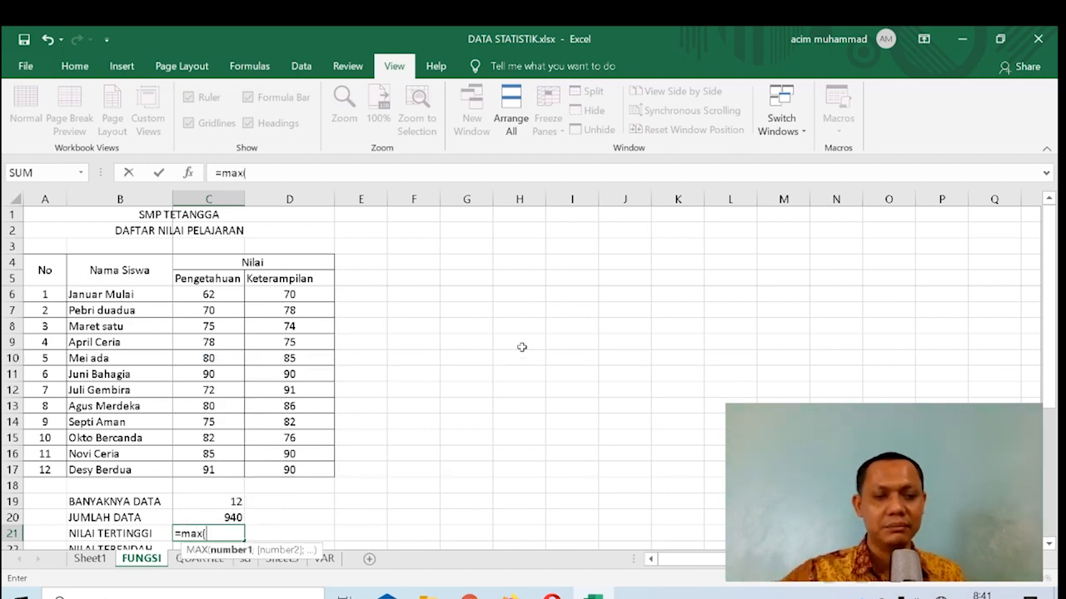
left_click(214, 295)
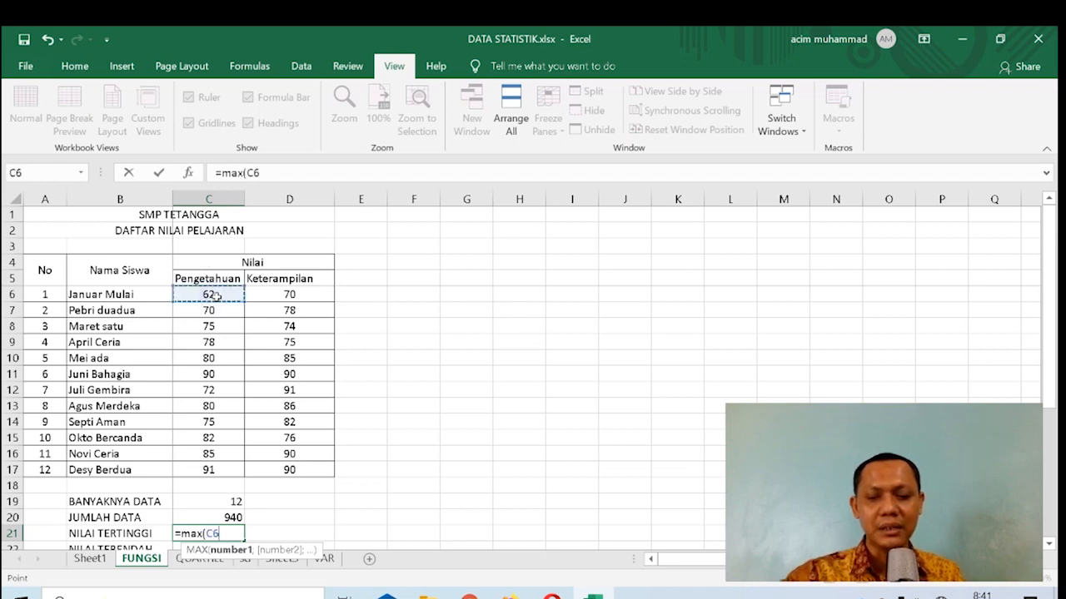
key("F8")
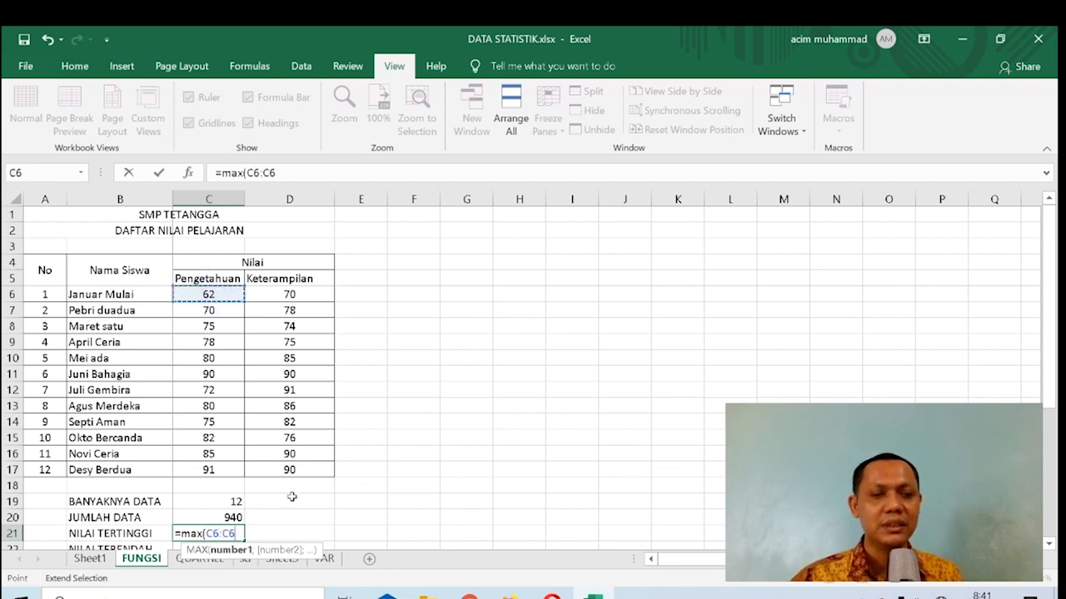
left_click(216, 470)
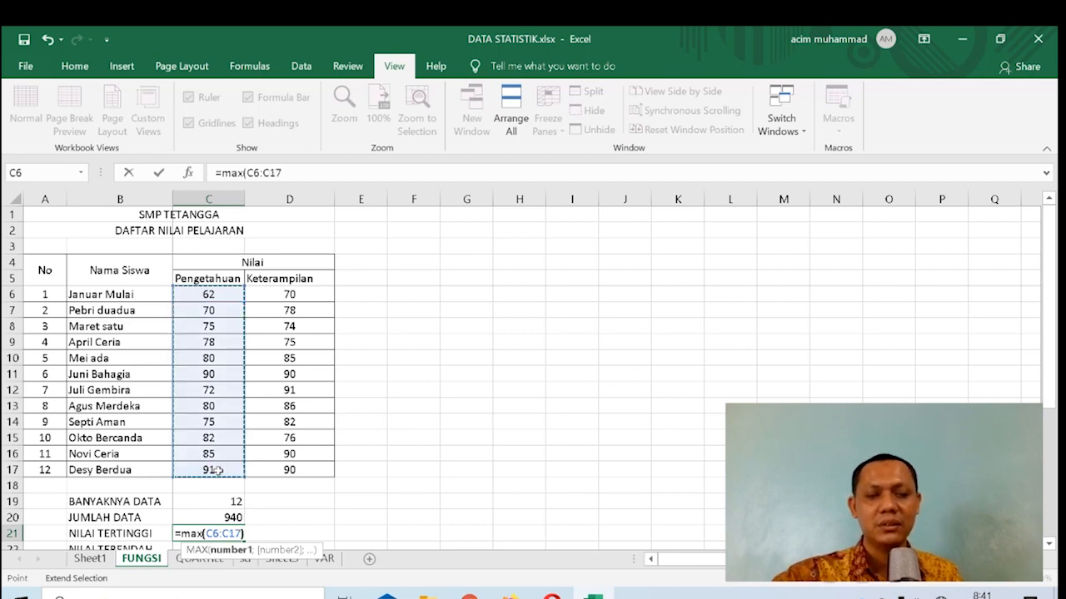
type(")")
key("Return")
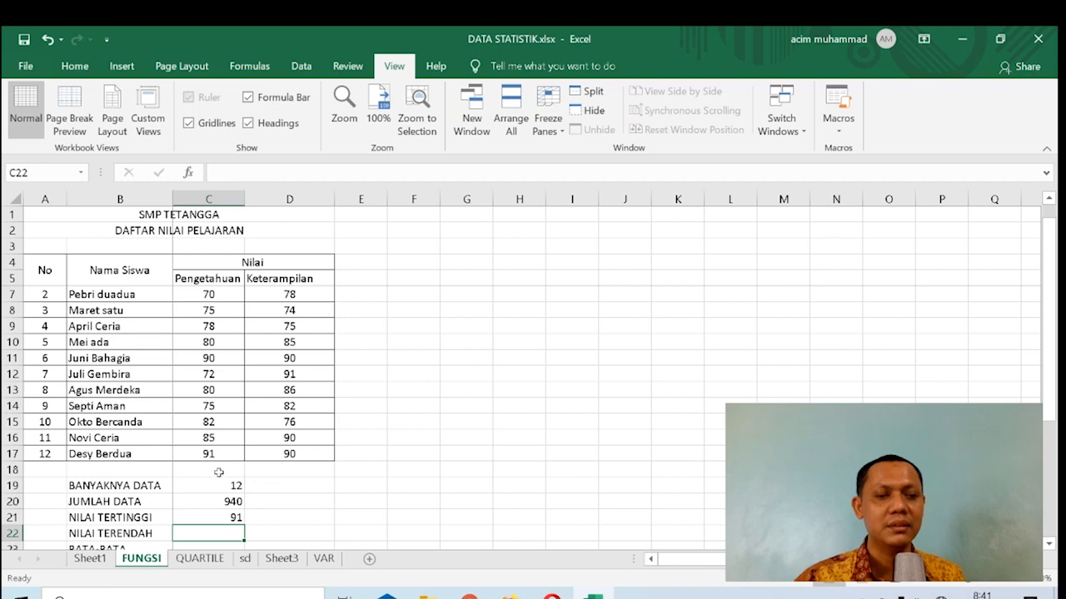
left_click(223, 516)
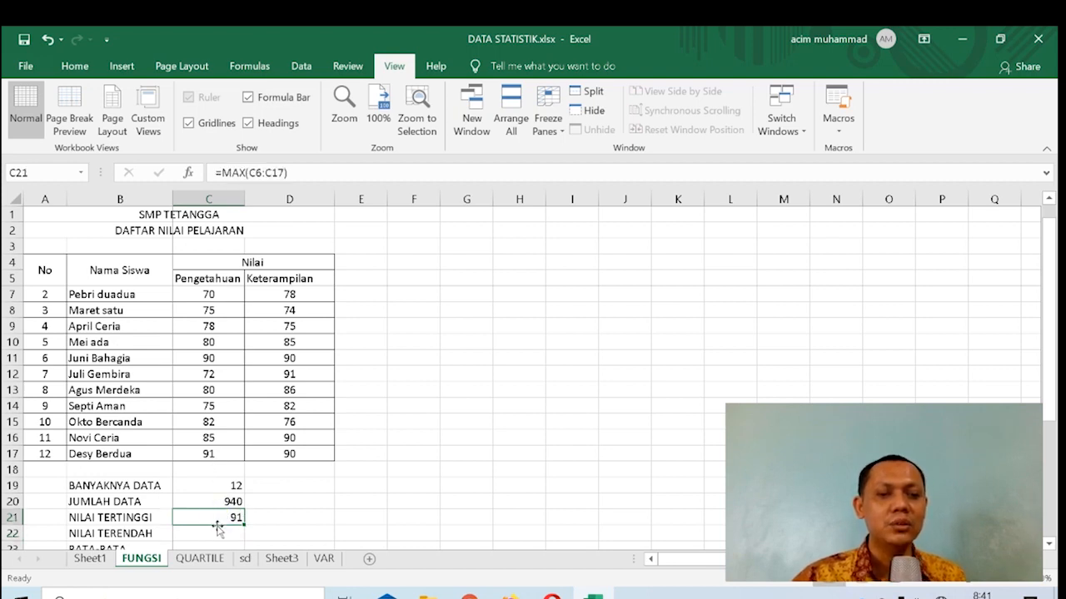
Step: Find the lowest Pengetahuan score beside NILAI TERENDAH by entering =min(C6:C17) in C22
scroll(238, 510, "down", 1)
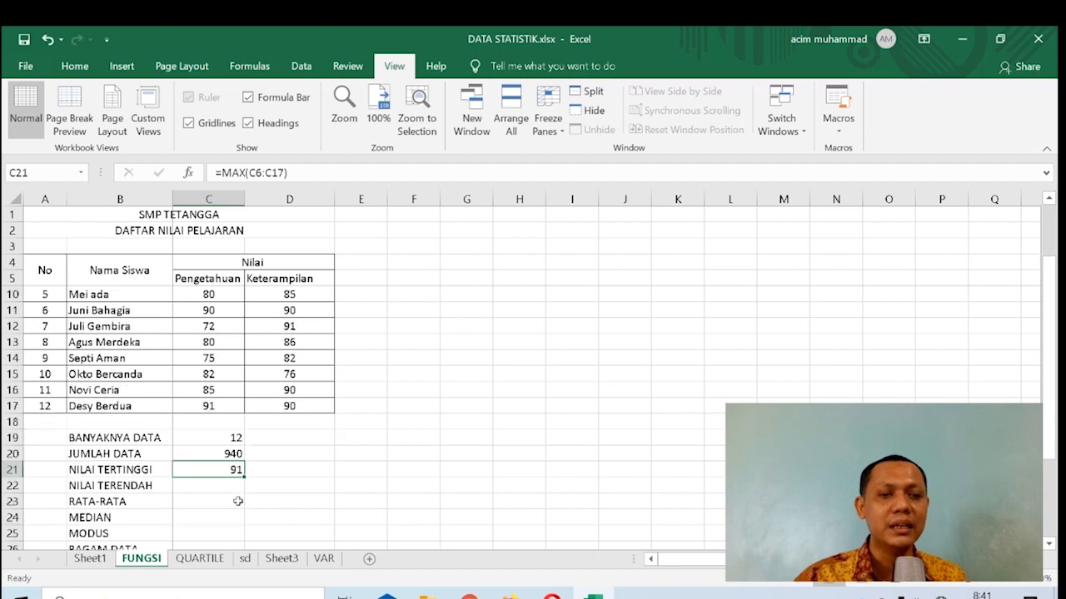
left_click(220, 490)
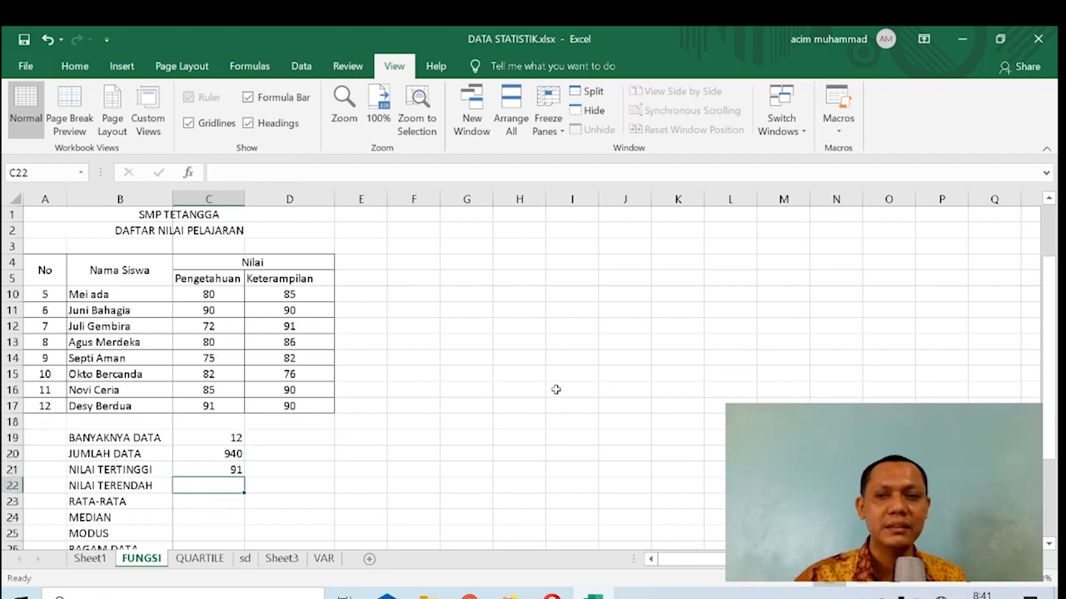
type("=")
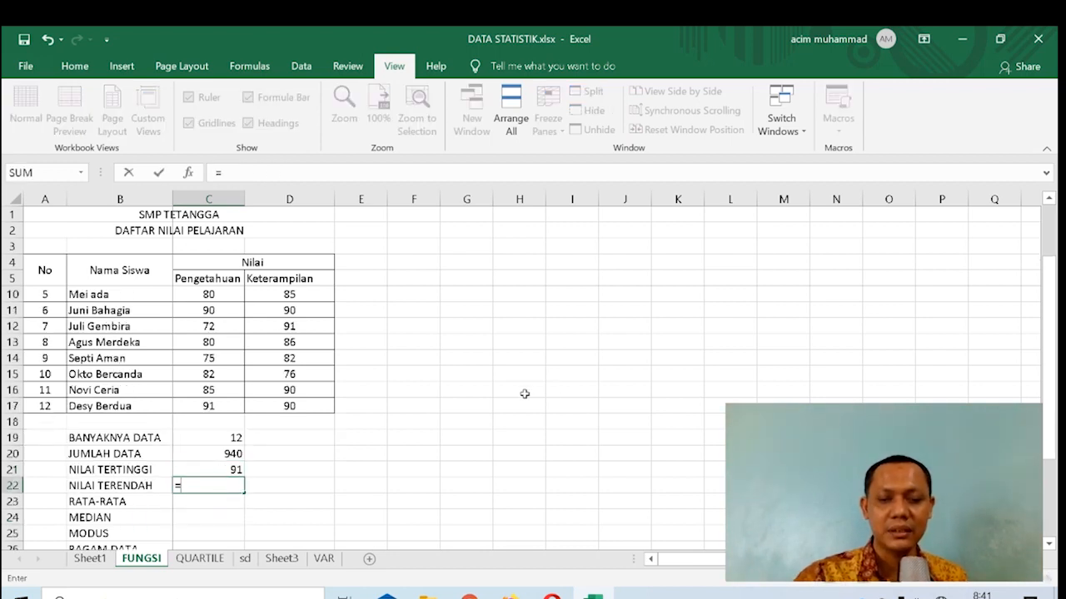
type("min")
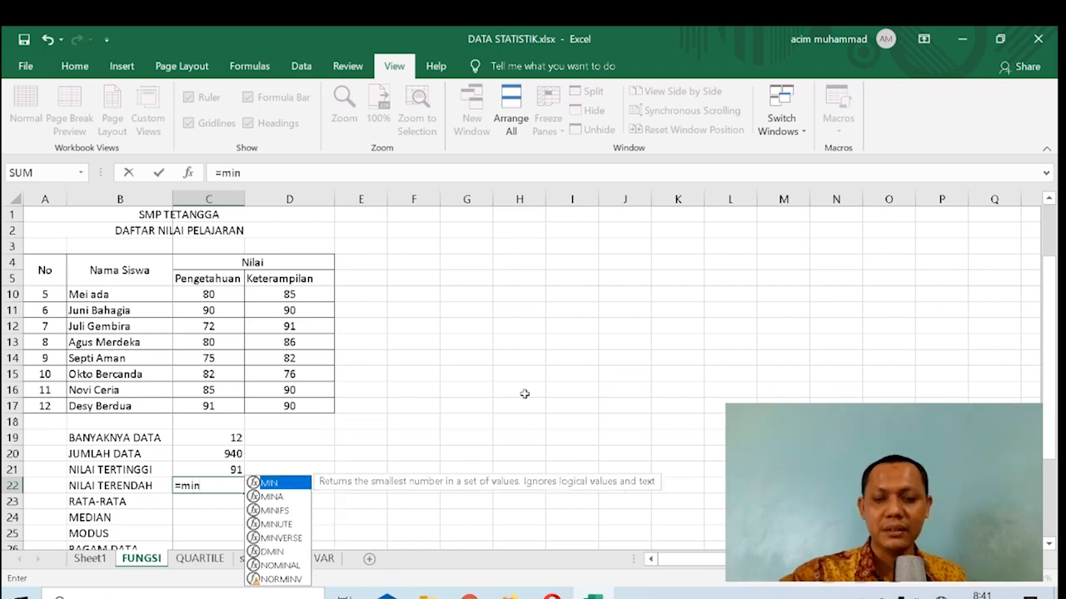
type("(")
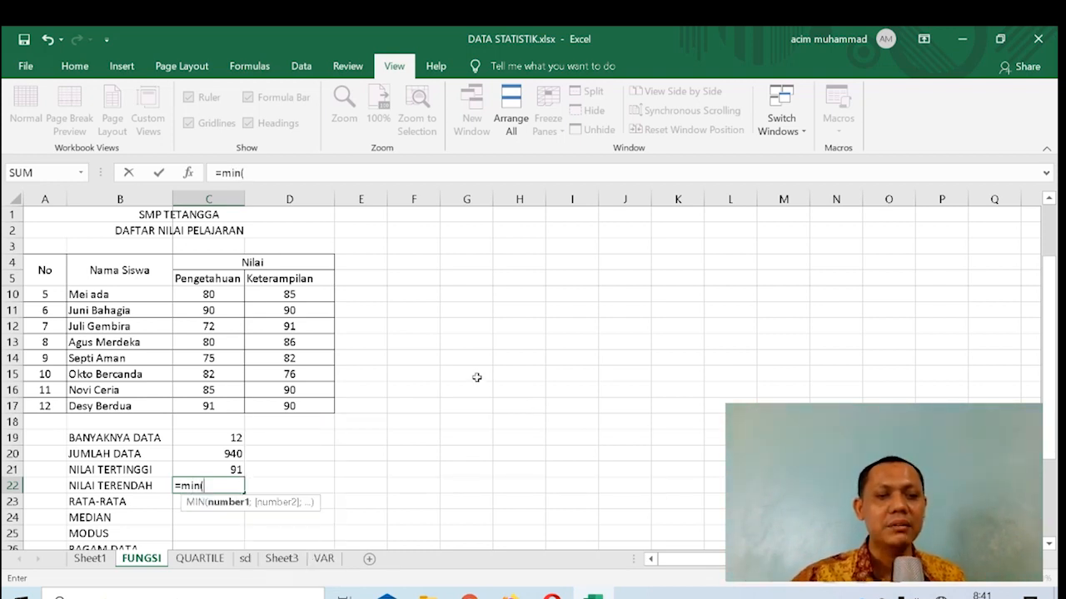
scroll(476, 379, "up", 2)
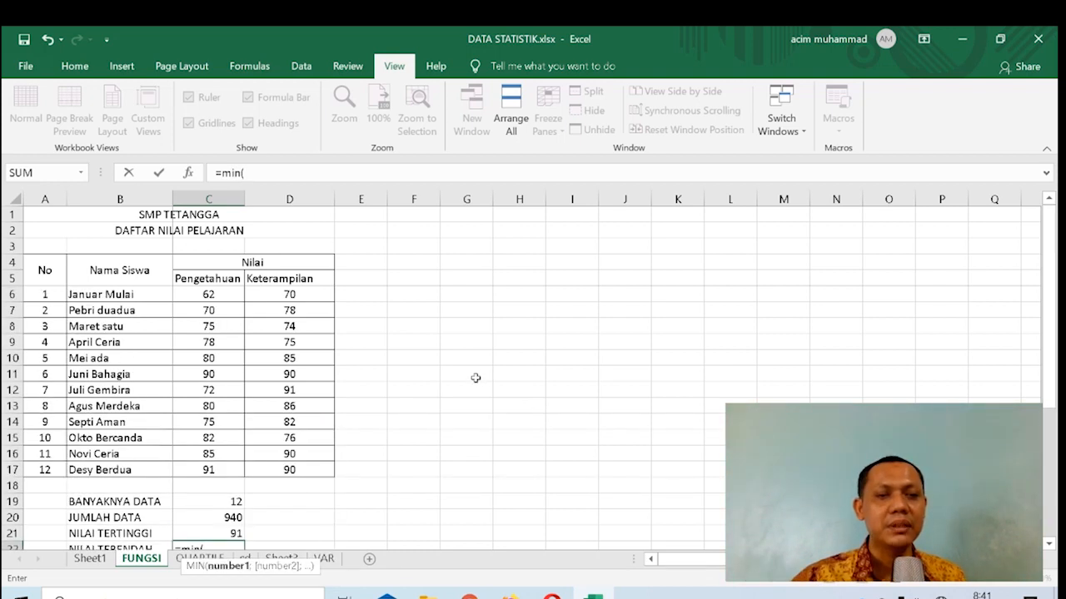
left_click(209, 295)
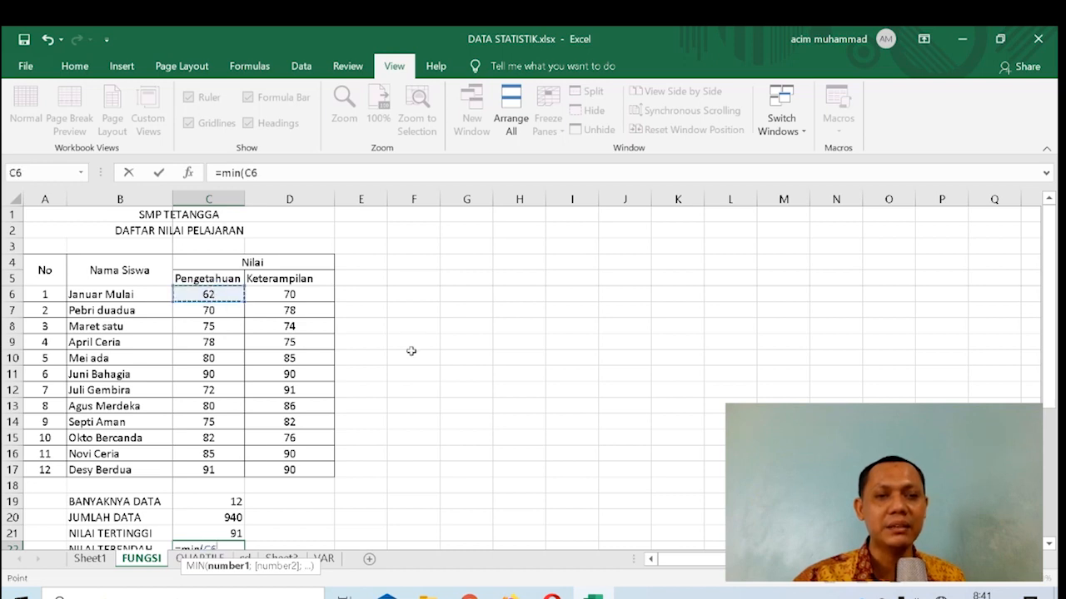
left_click(279, 178)
type(":")
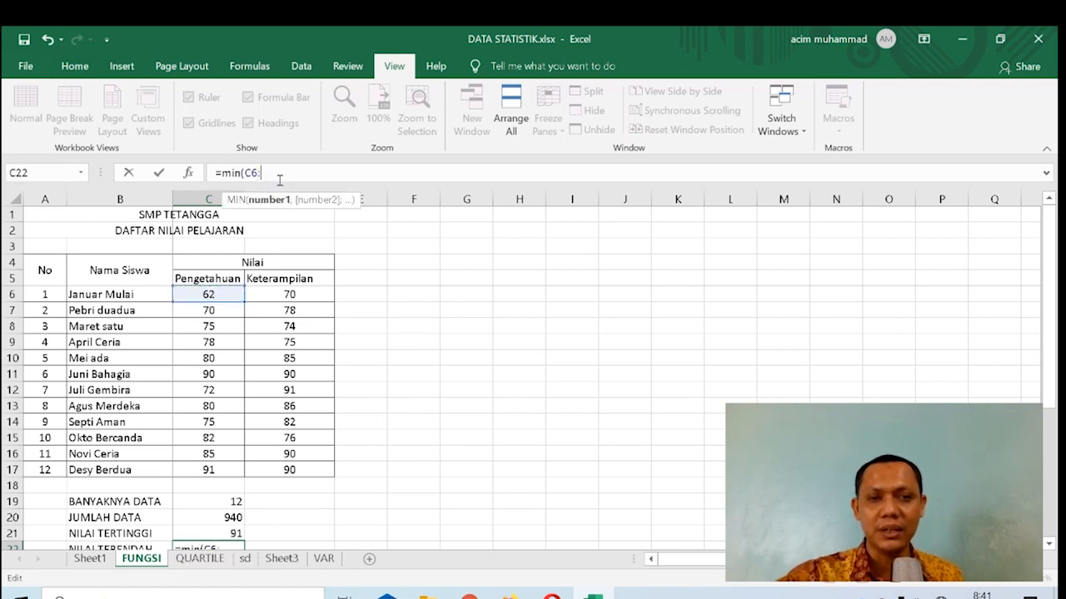
left_click(210, 470)
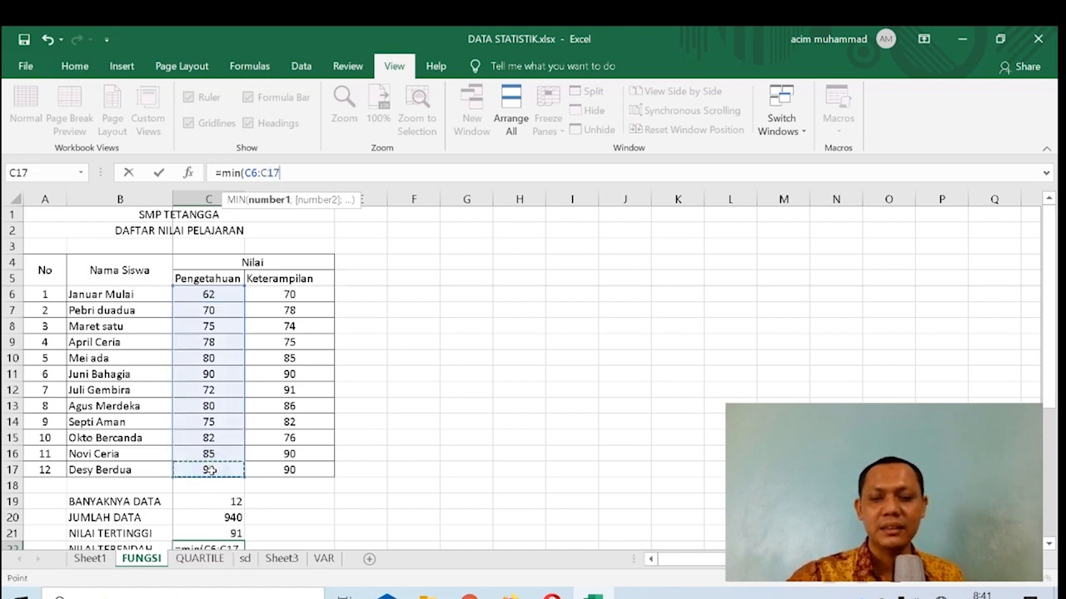
type(")")
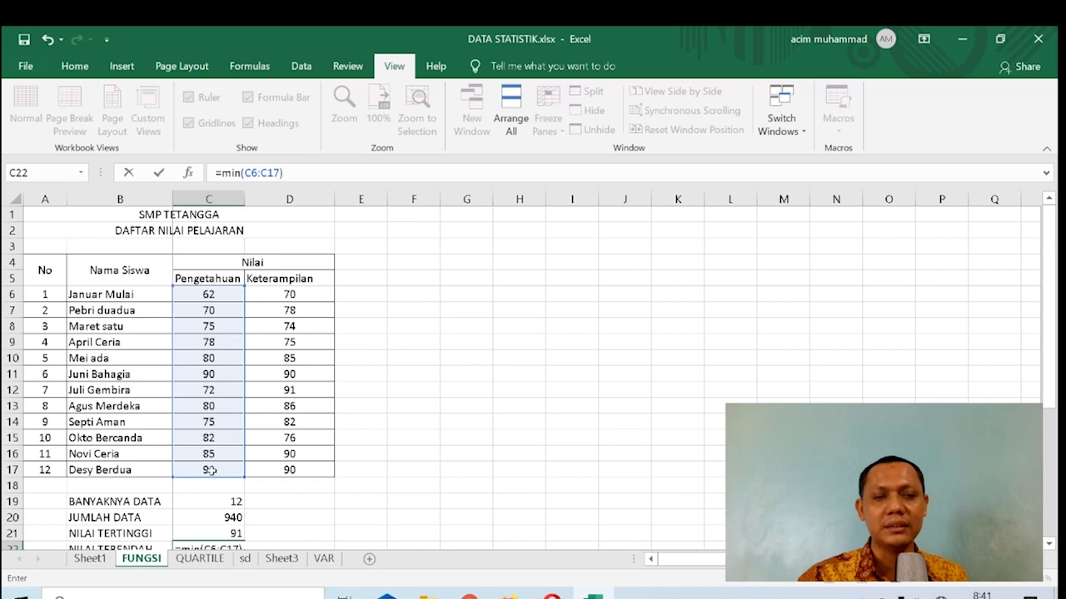
key("Return")
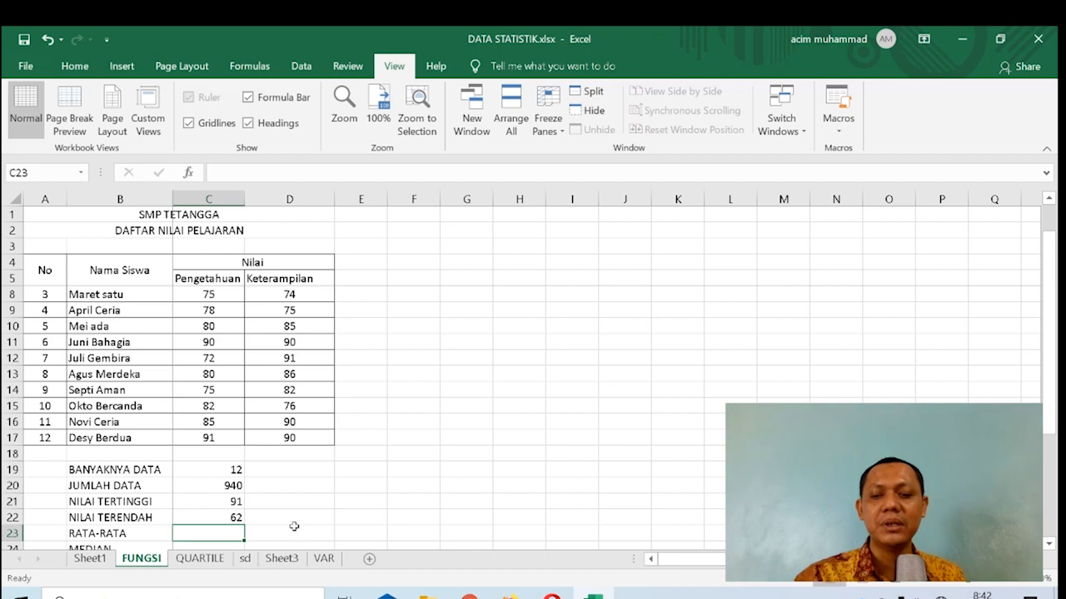
Step: Calculate the mean Pengetahuan score beside RATA-RATA by entering =average(C6:C17) in C23
type("=")
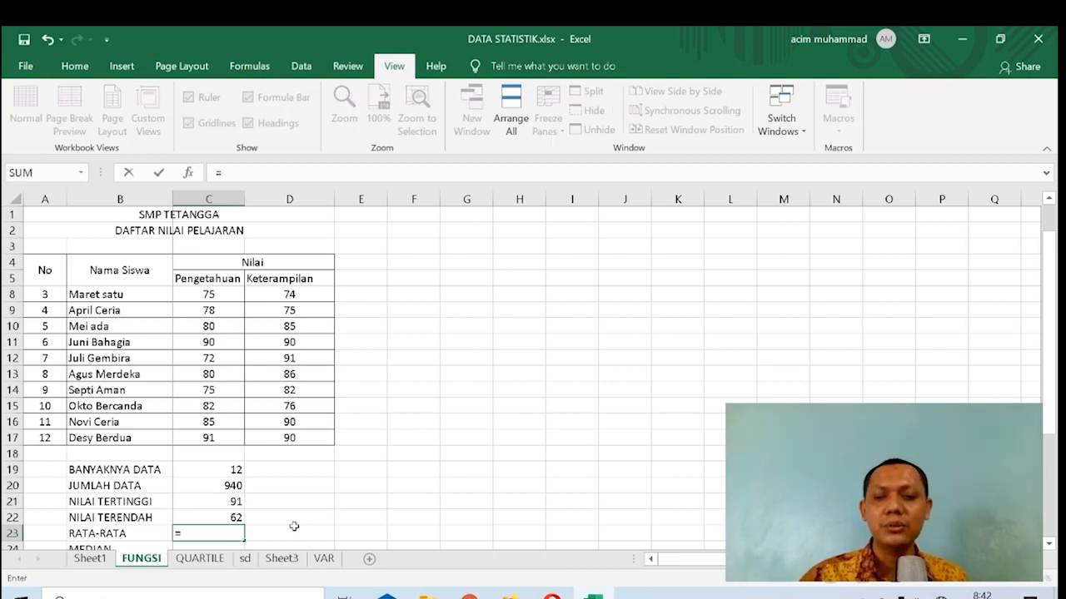
type("a")
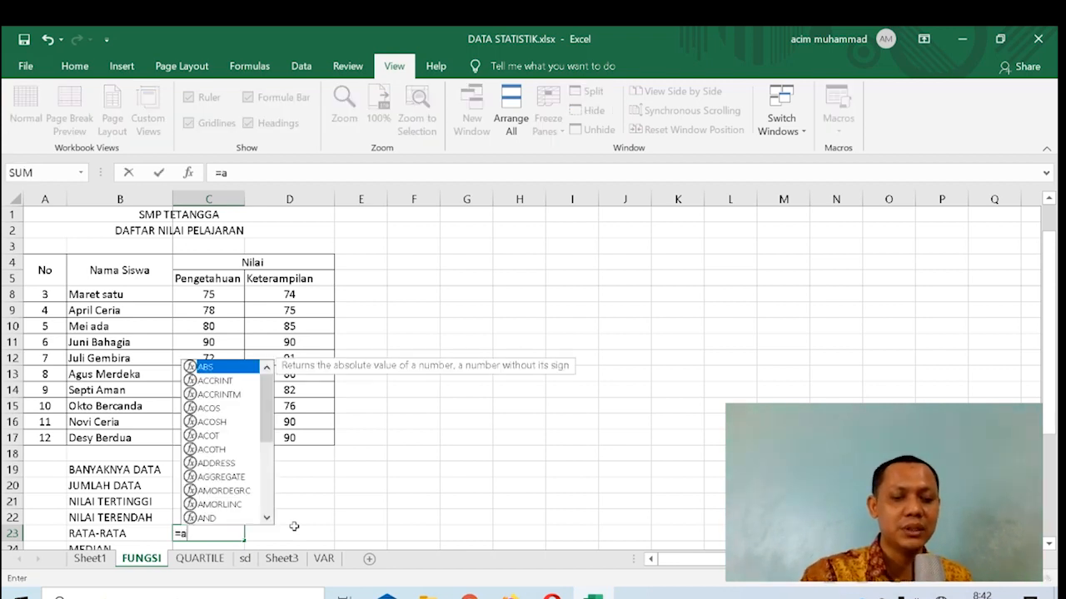
type("vera")
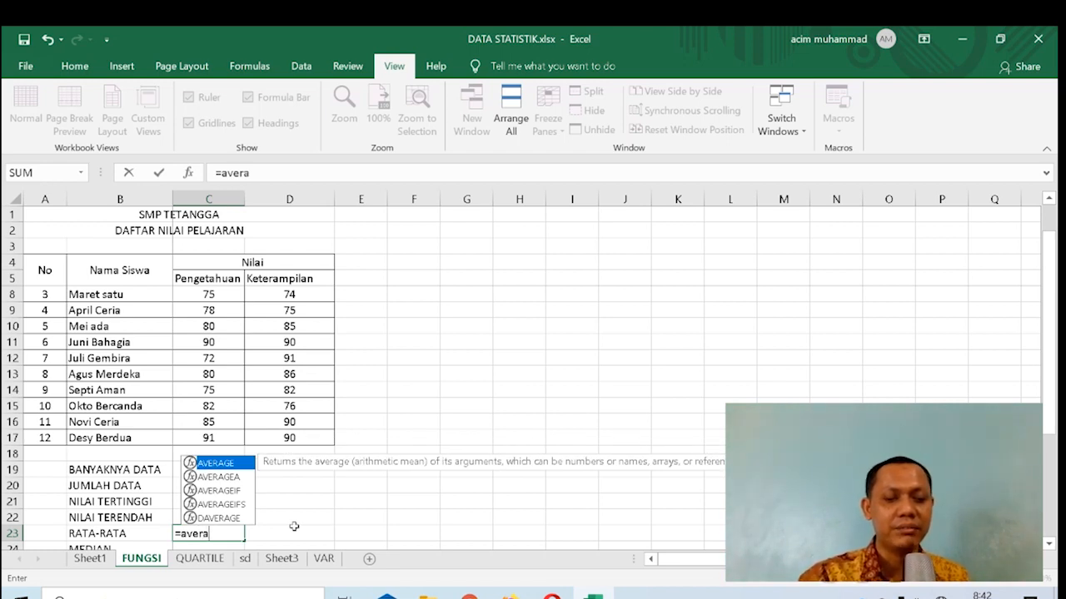
type("ge")
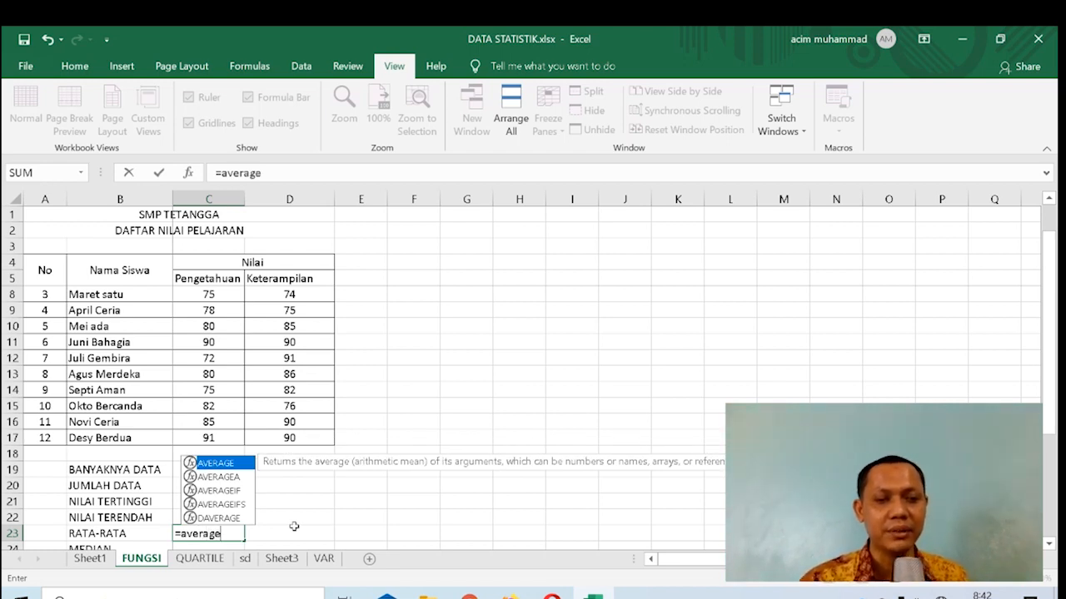
type("(")
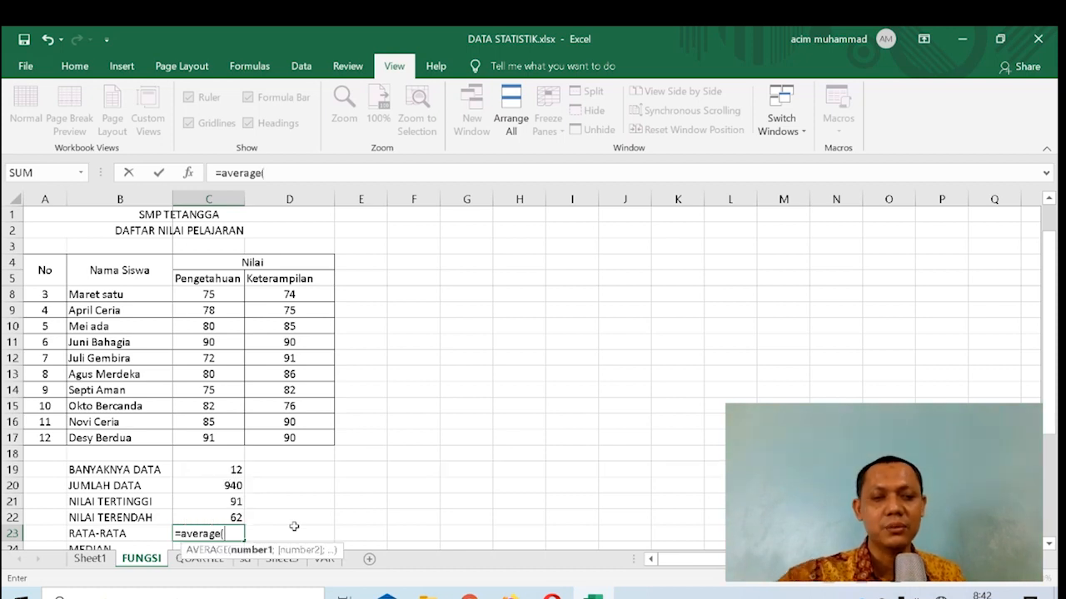
scroll(314, 368, "up", 1)
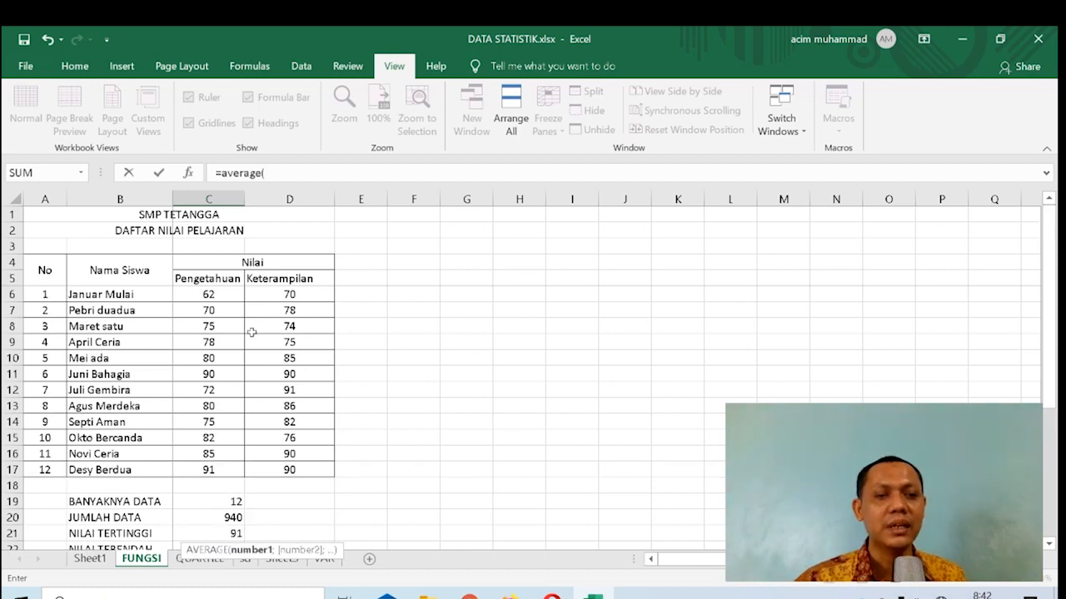
left_click(220, 296)
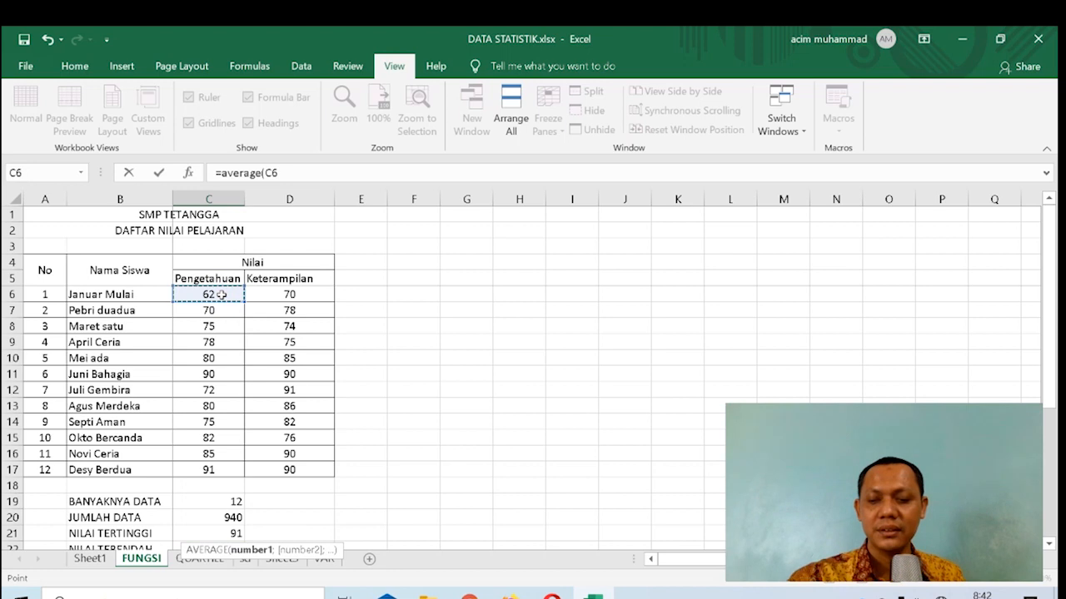
type(":")
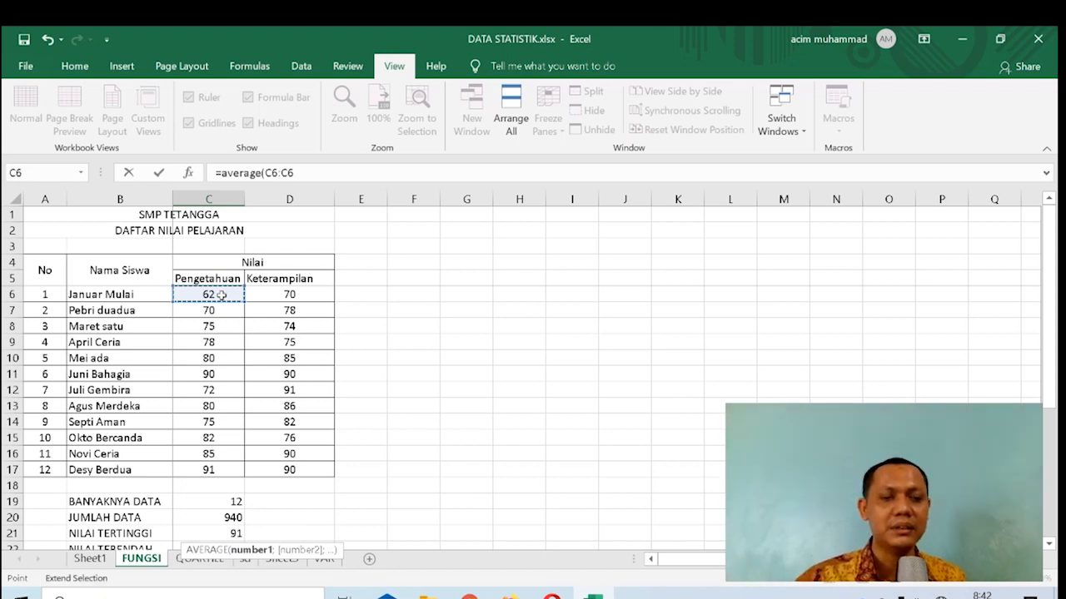
left_click(223, 469)
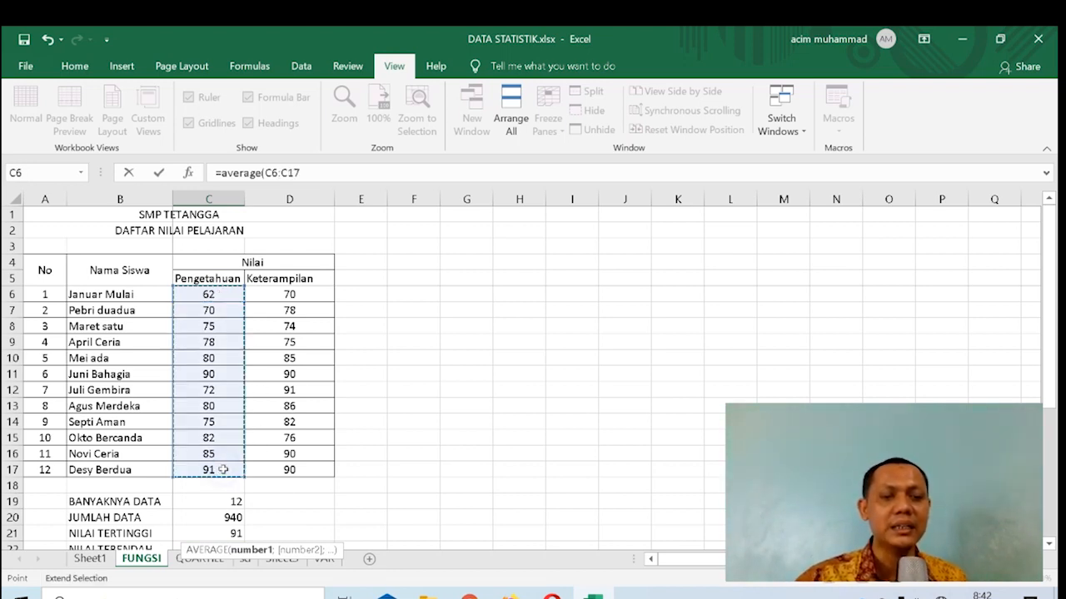
left_click(321, 174)
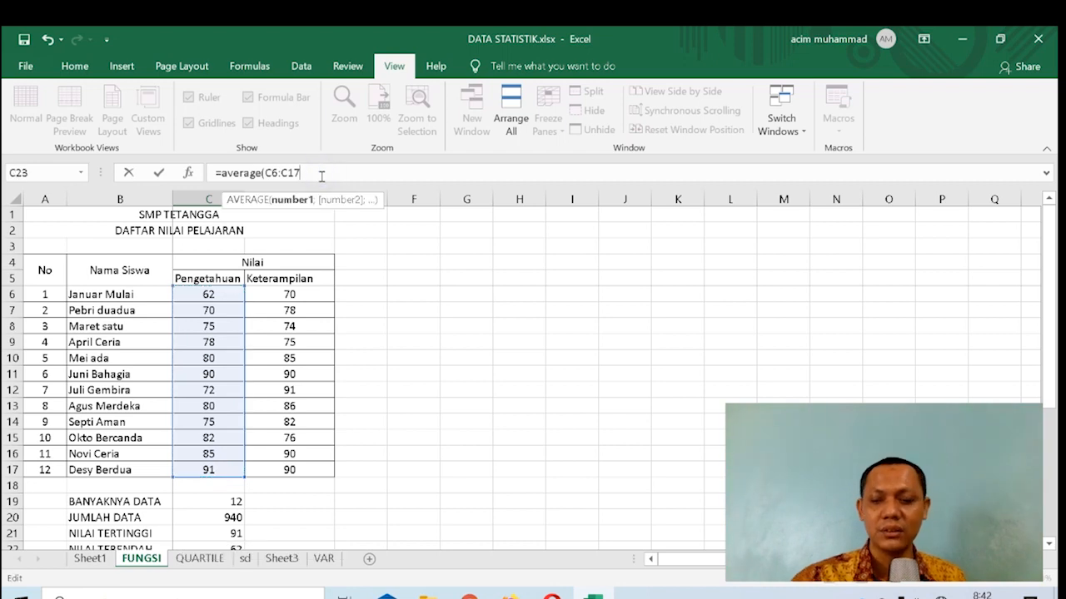
type(")")
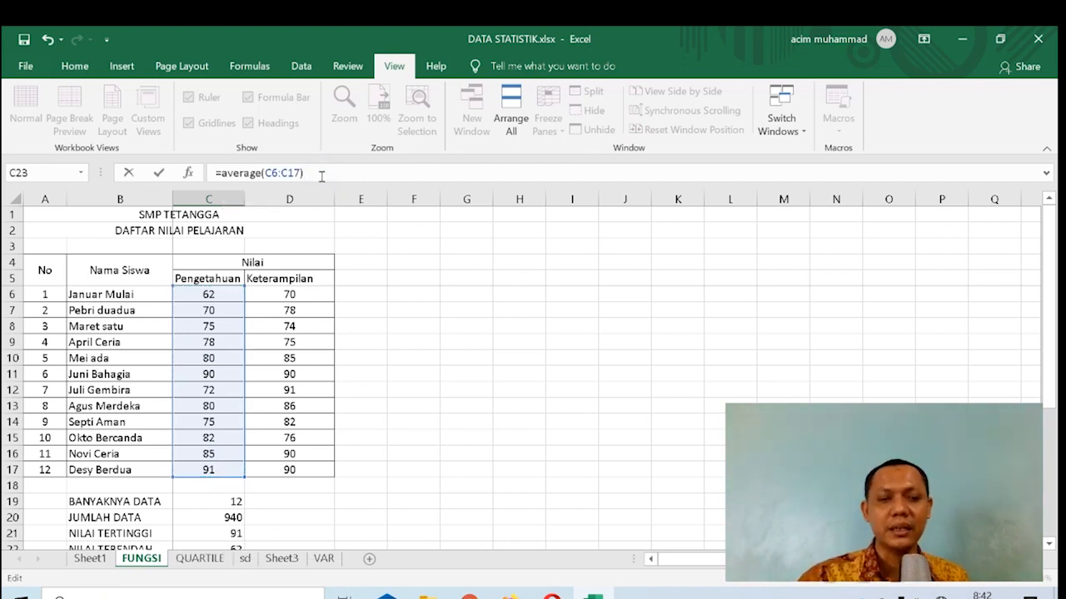
key("Return")
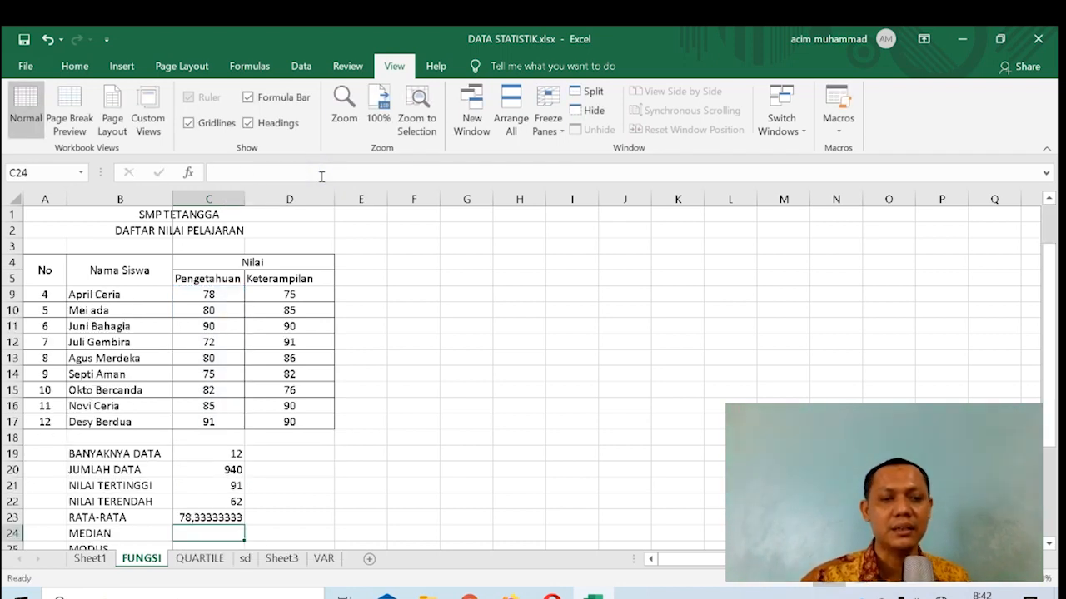
Step: Format the RATA-RATA result in C23 as a Number with 2 decimal places
left_click(213, 517)
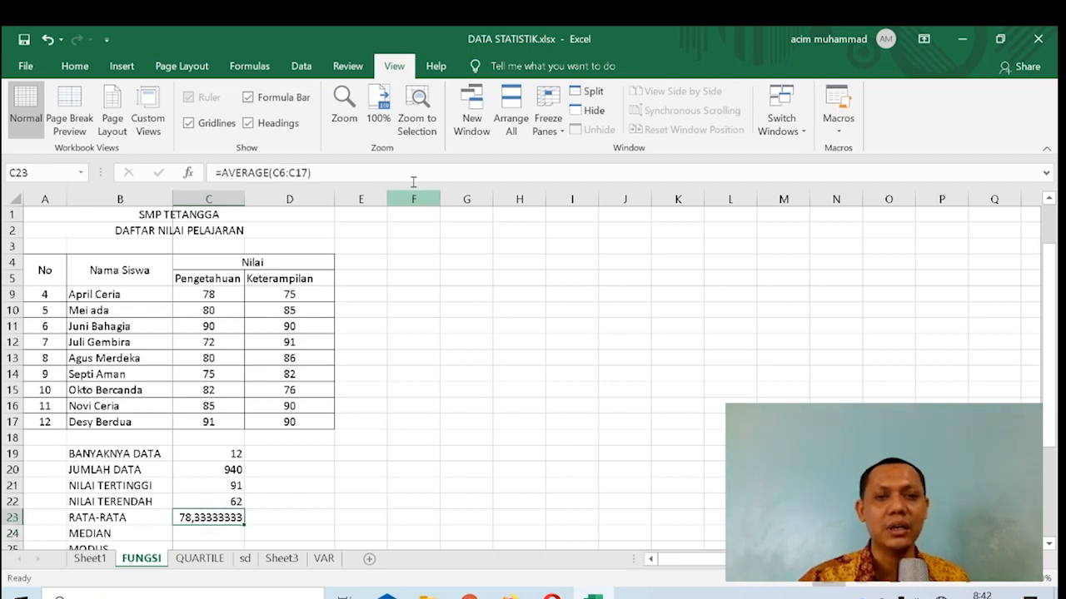
left_click(39, 72)
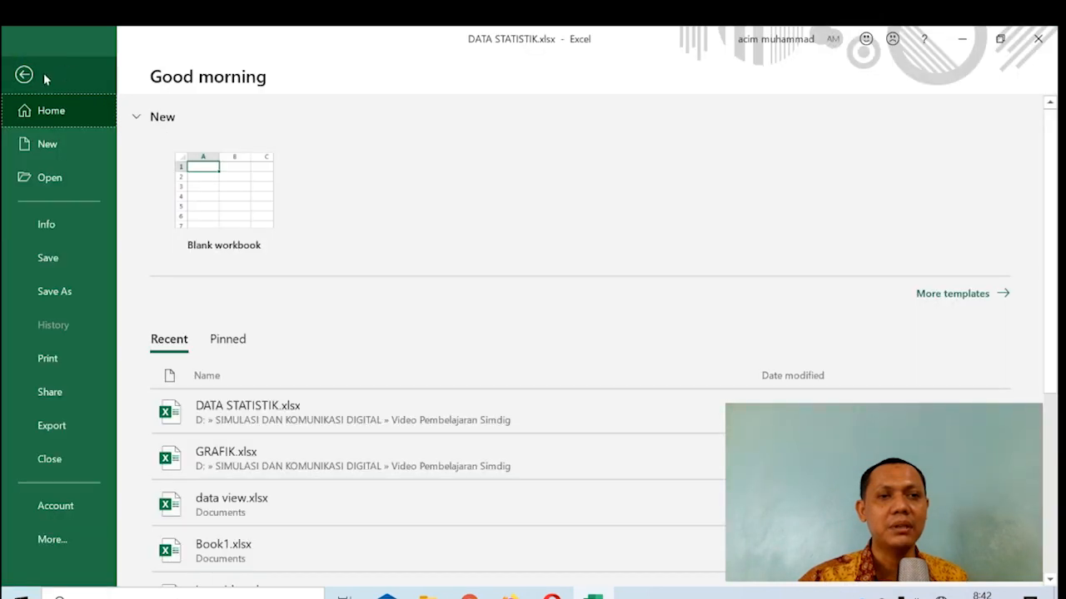
left_click(25, 73)
left_click(69, 70)
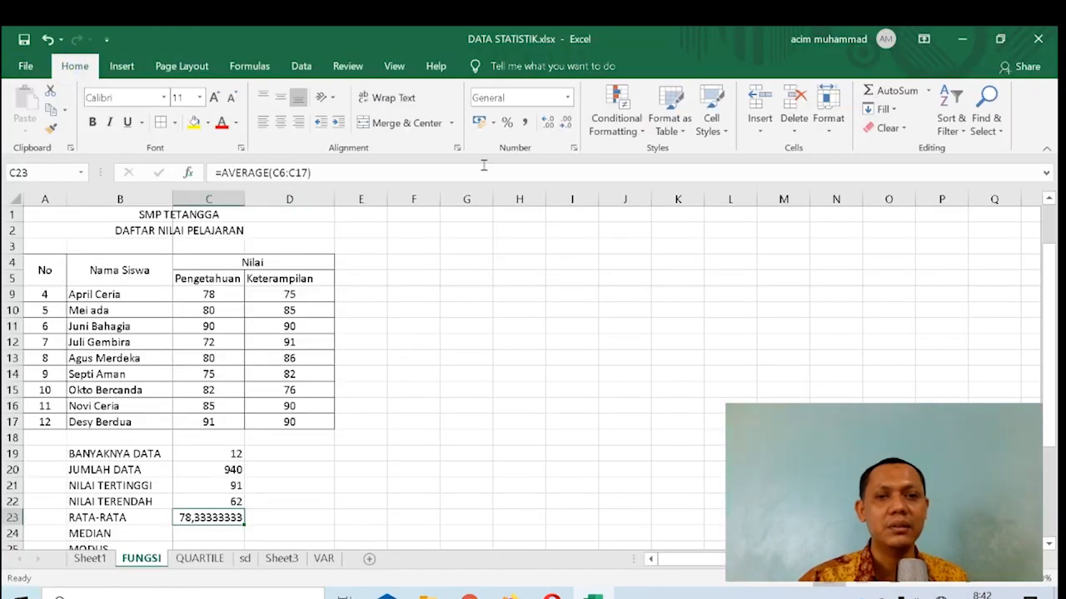
left_click(573, 149)
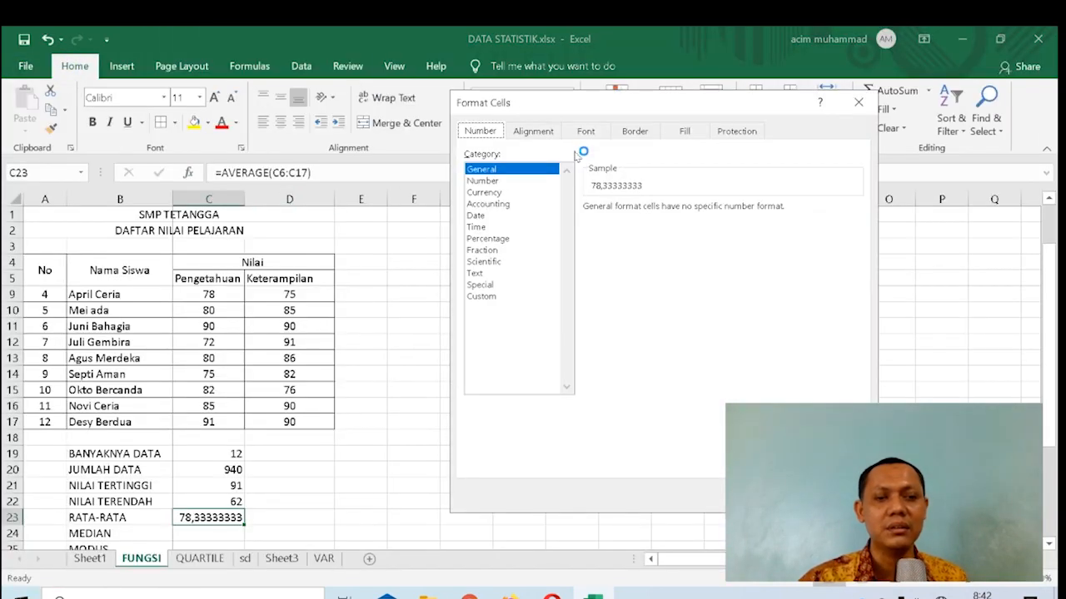
left_click(483, 181)
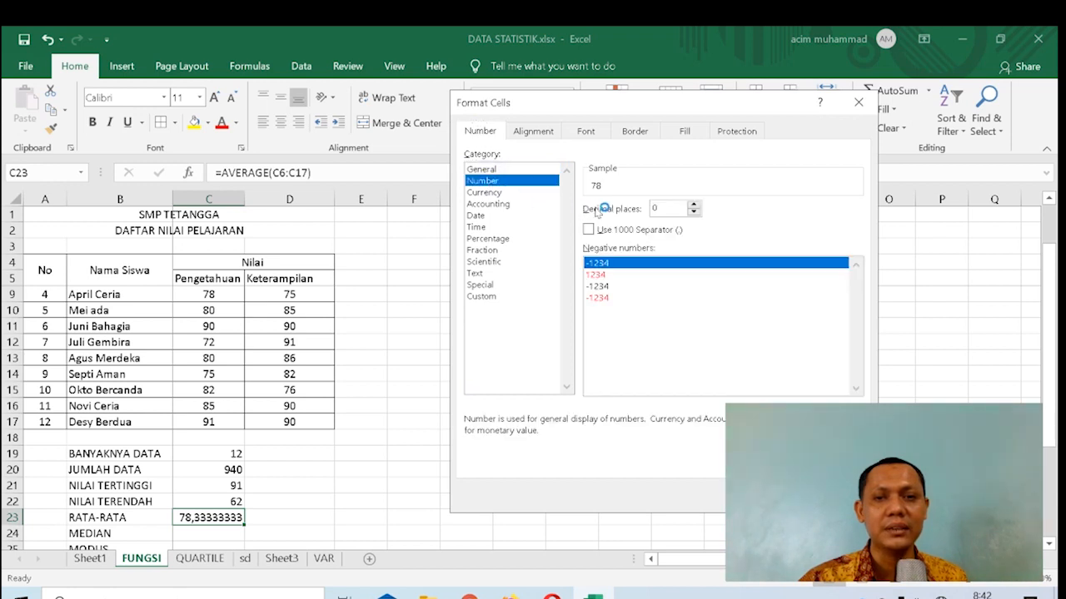
left_click(693, 205)
left_click(692, 205)
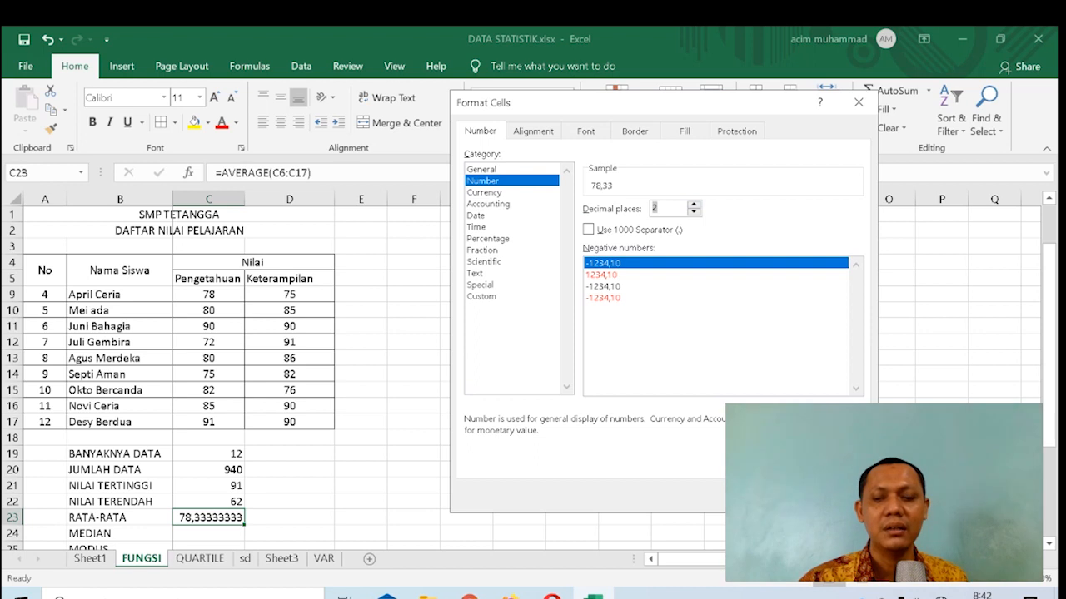
key("Return")
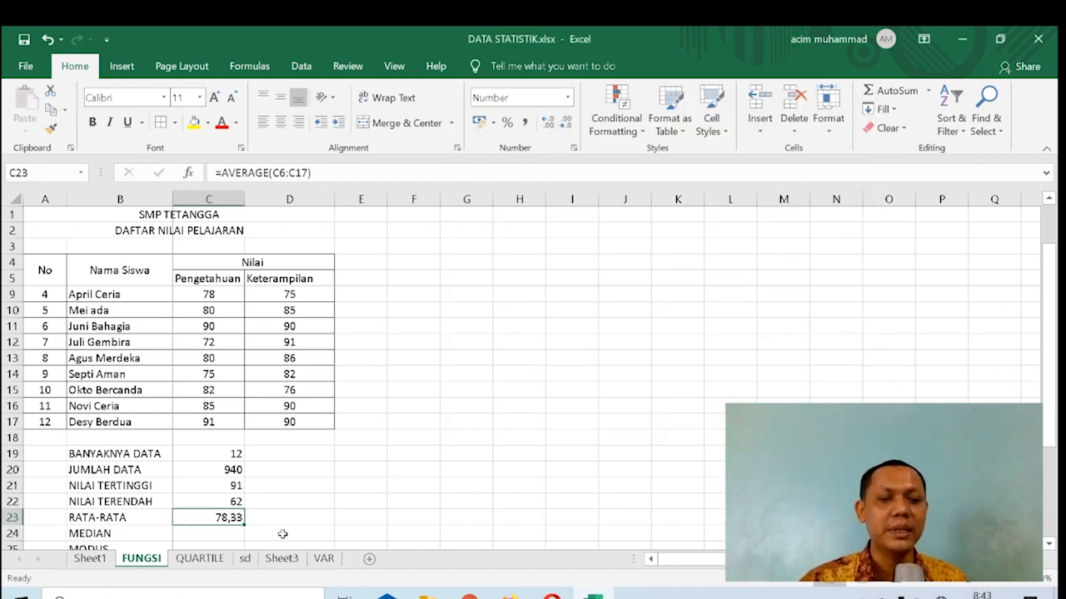
Step: Calculate the median Pengetahuan score beside MEDIAN by entering =median(C6:C17) in C24, and check it against the score list
left_click(224, 528)
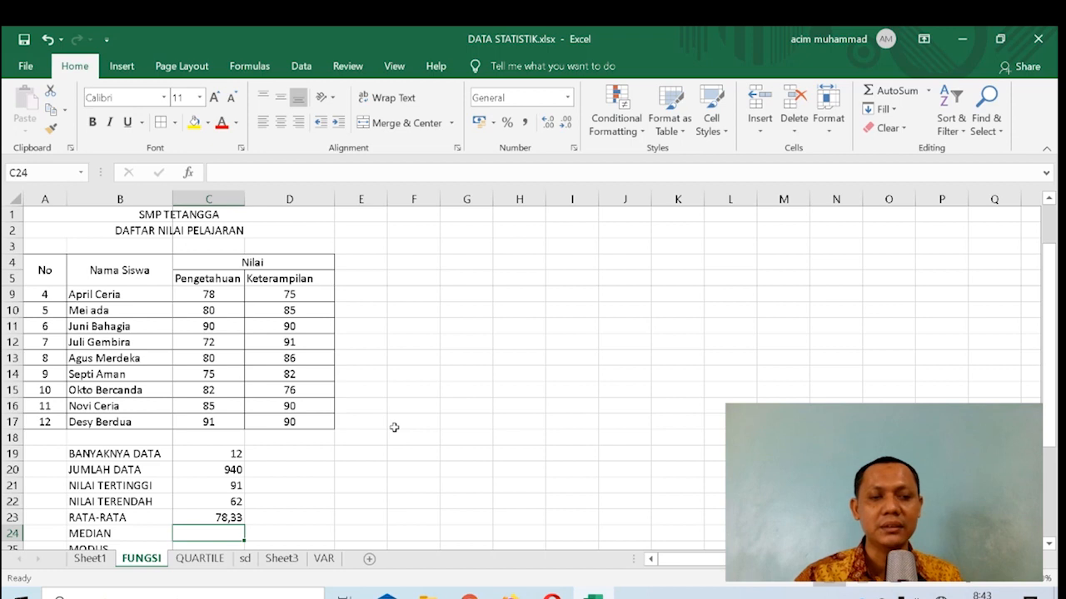
type("=med")
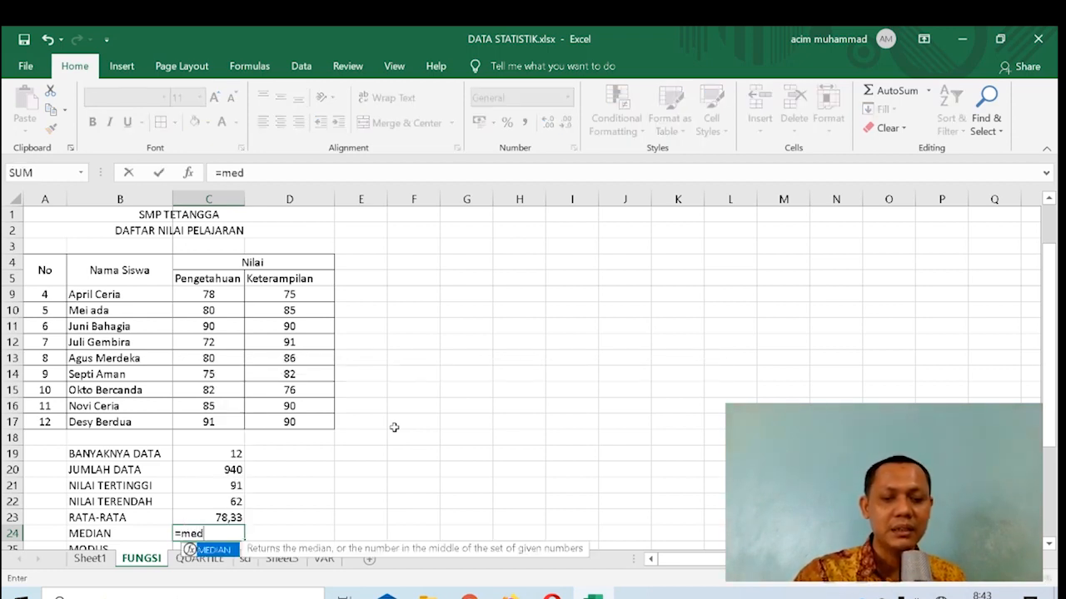
type("ian")
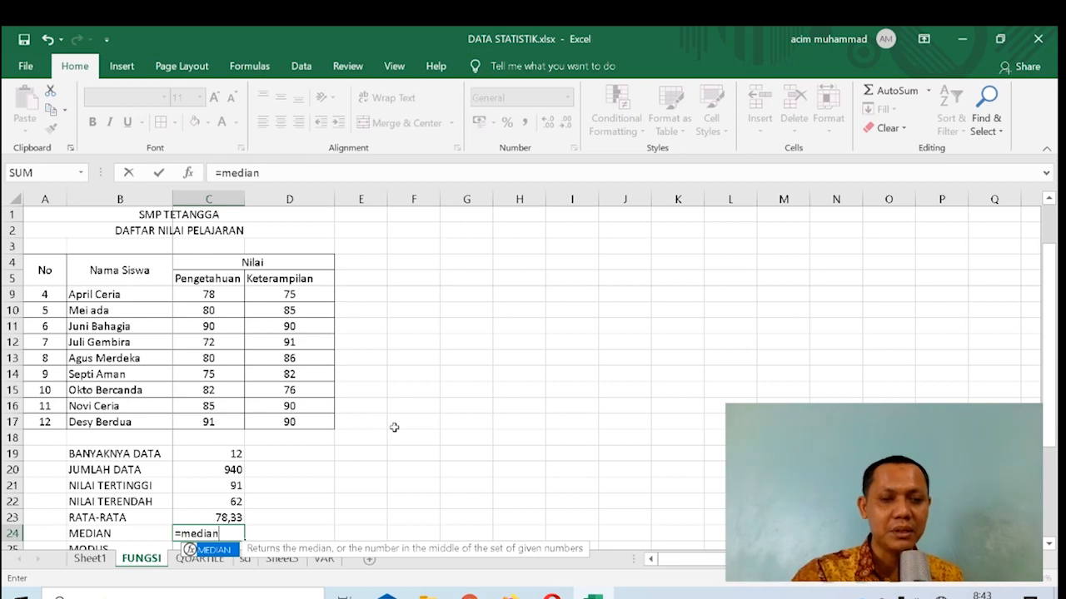
type("(")
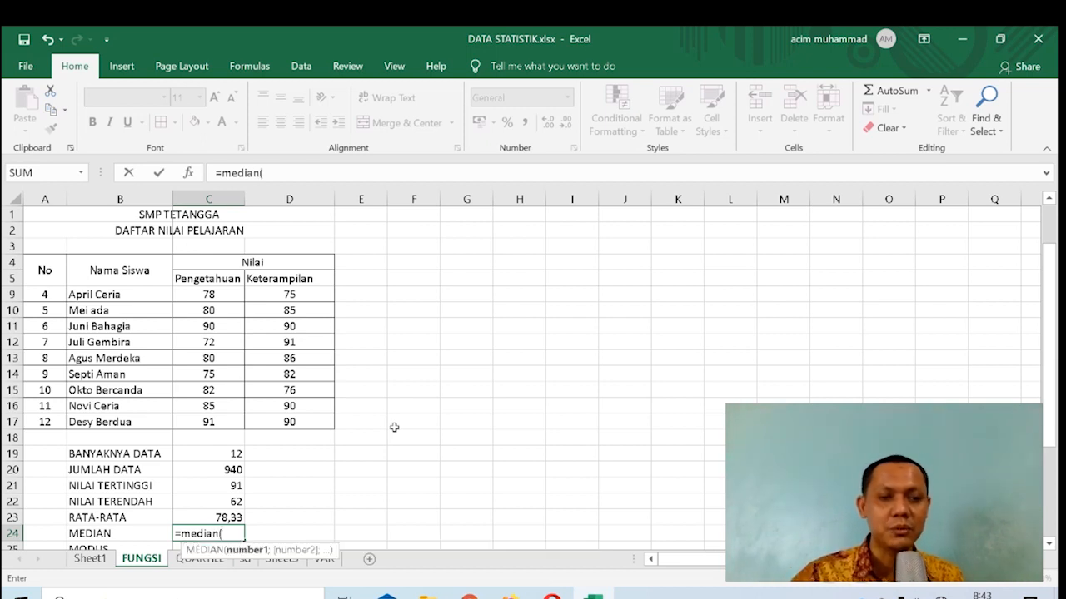
scroll(393, 426, "up", 1)
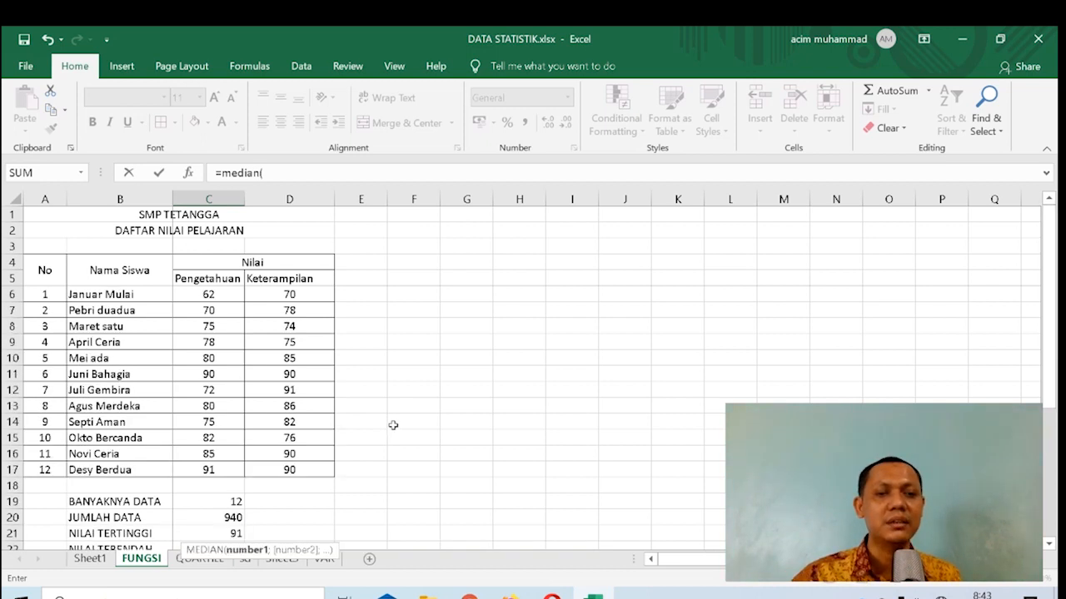
left_click(216, 297)
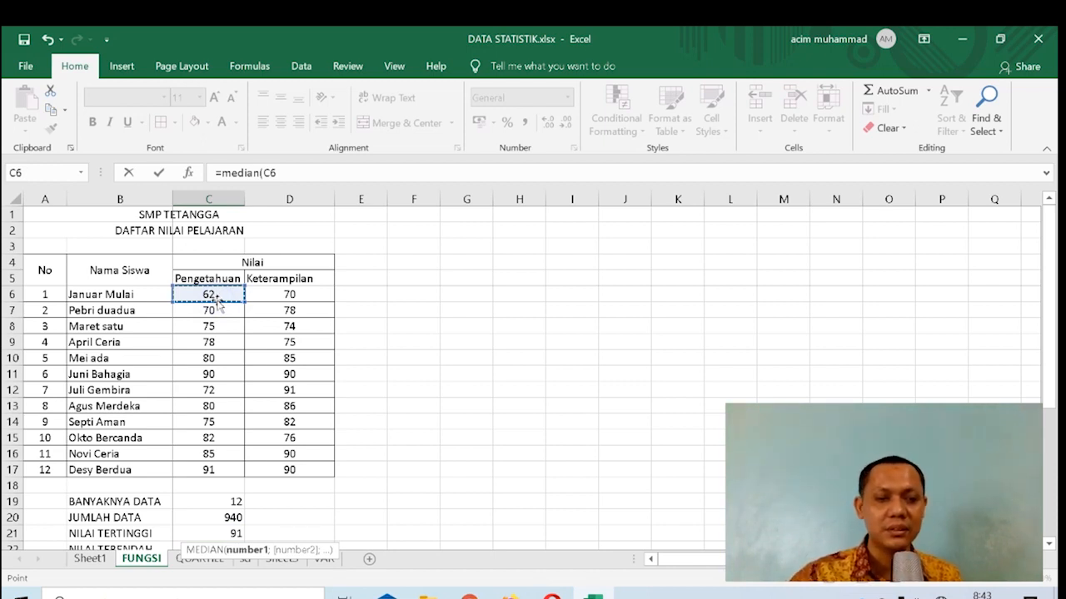
key("F8")
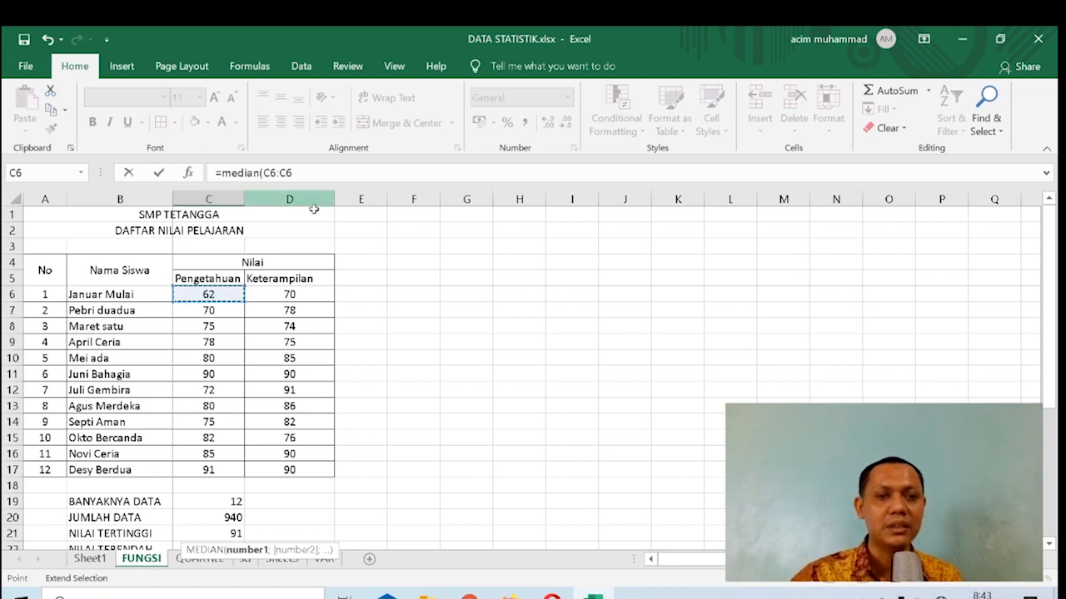
left_click(198, 468)
left_click(316, 173)
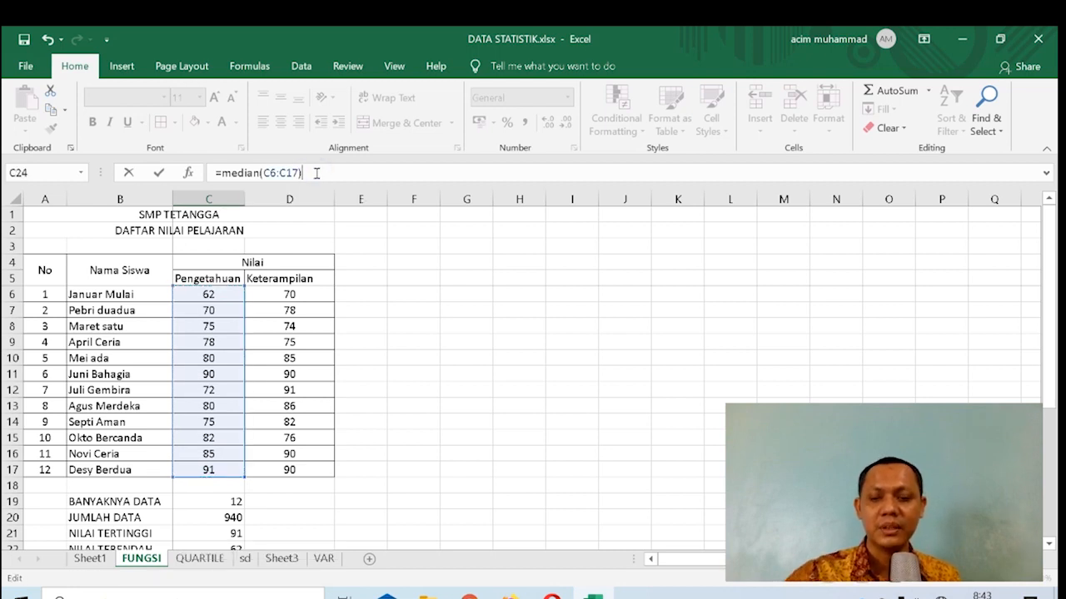
key("Return")
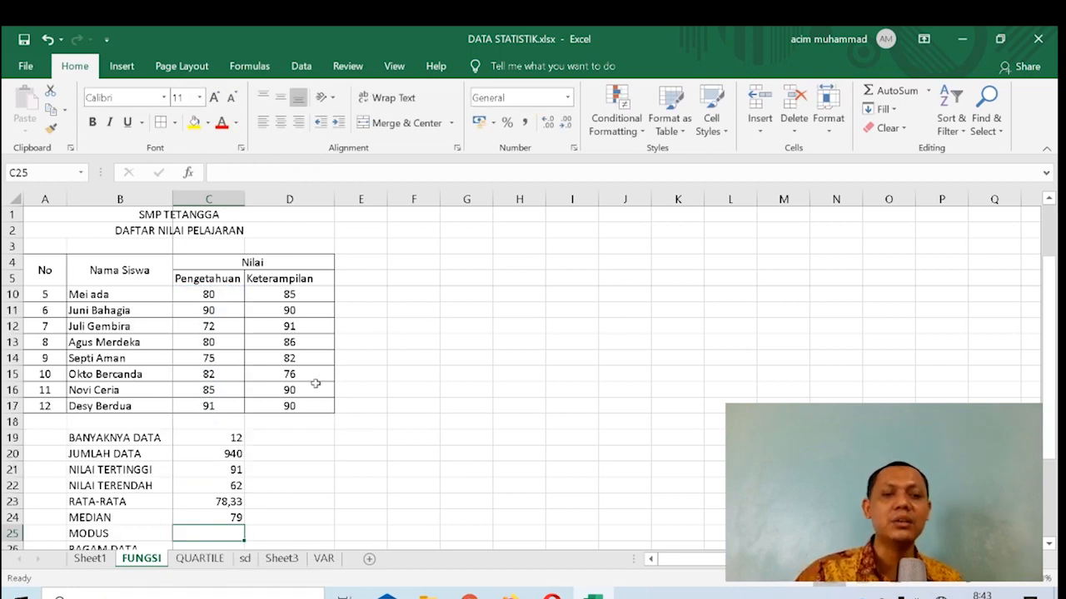
left_click(229, 517)
scroll(425, 438, "up", 2)
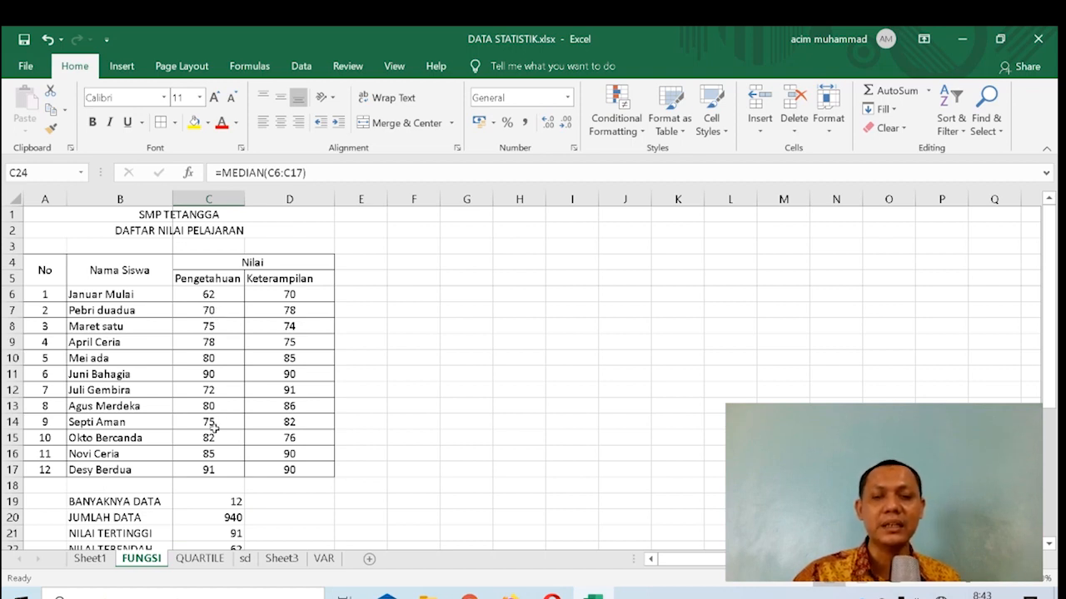
scroll(401, 419, "down", 2)
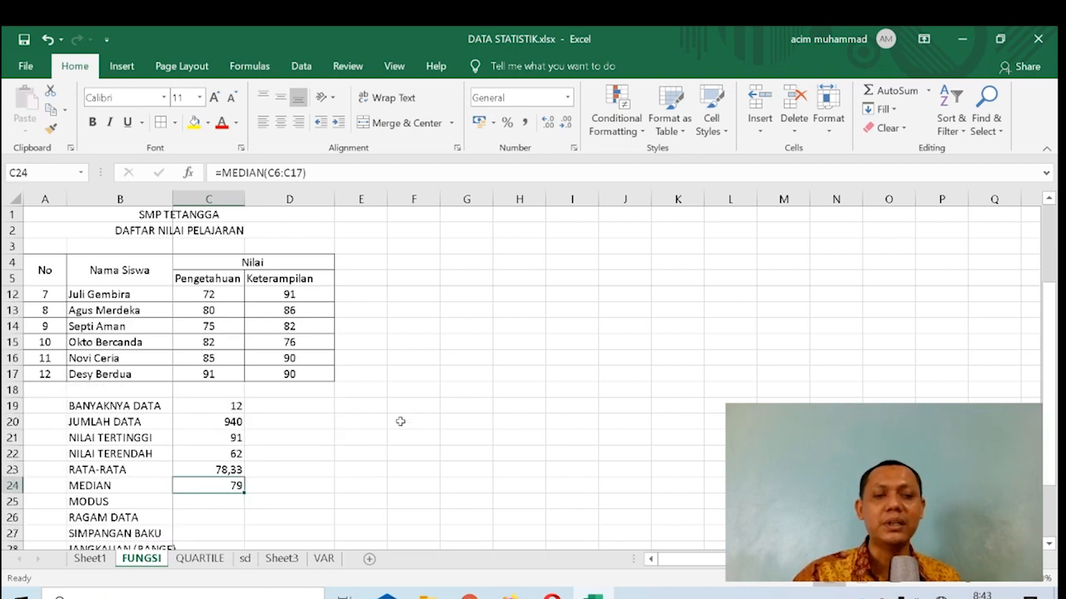
Step: Try to find the most frequent Pengetahuan score beside MODUS by entering =mode(C17) in C25
left_click(218, 504)
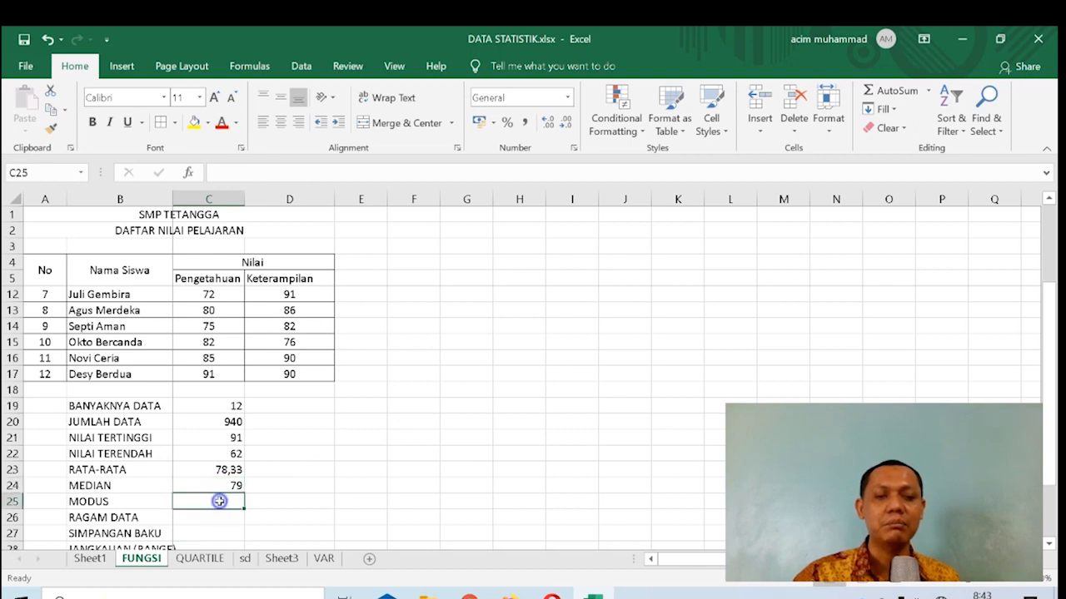
type("=")
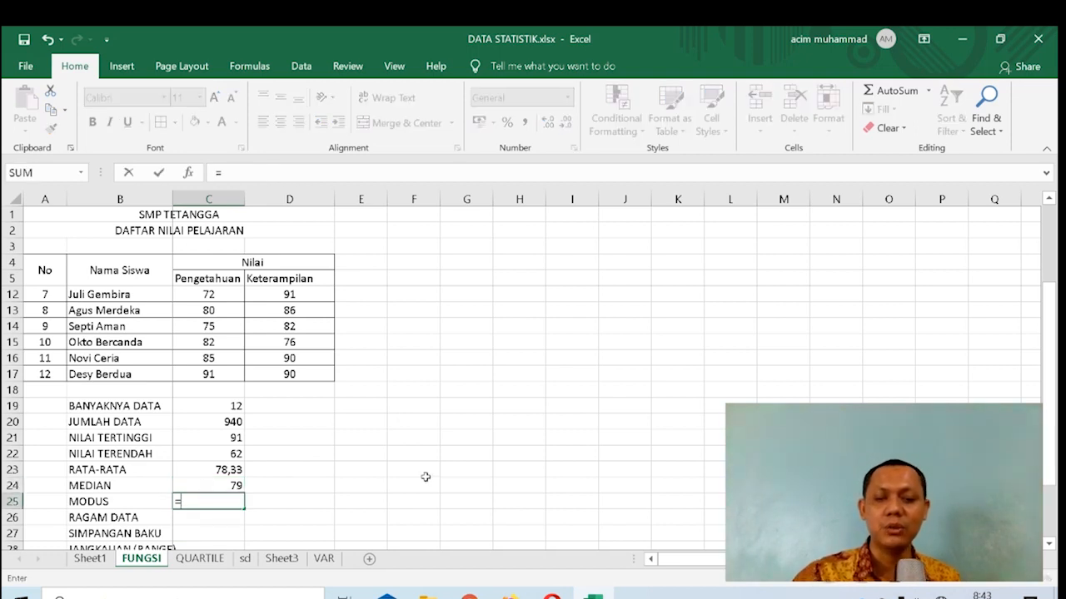
type("m")
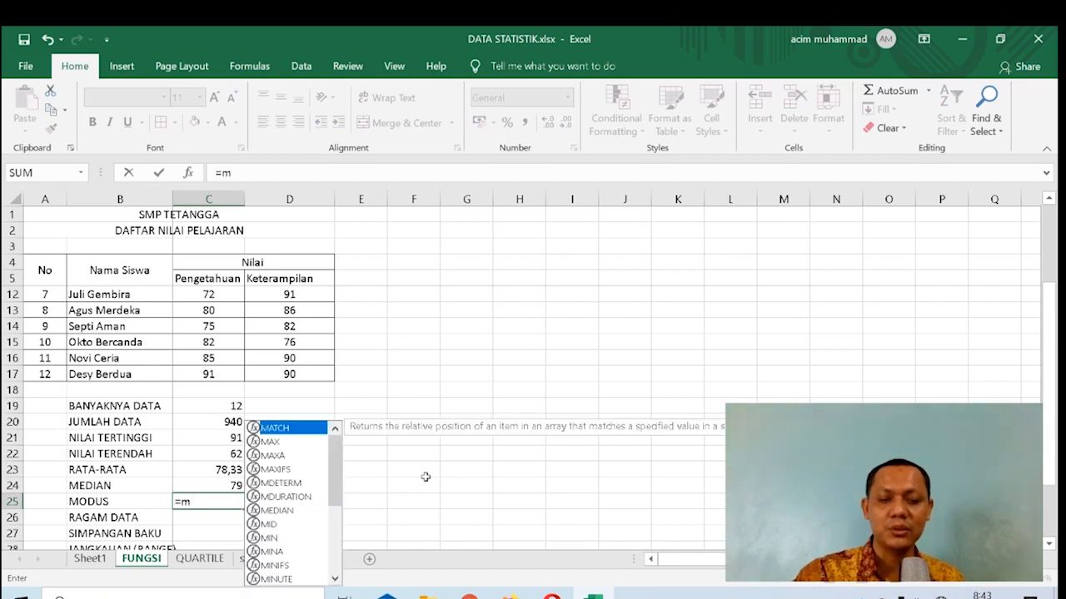
type("ode")
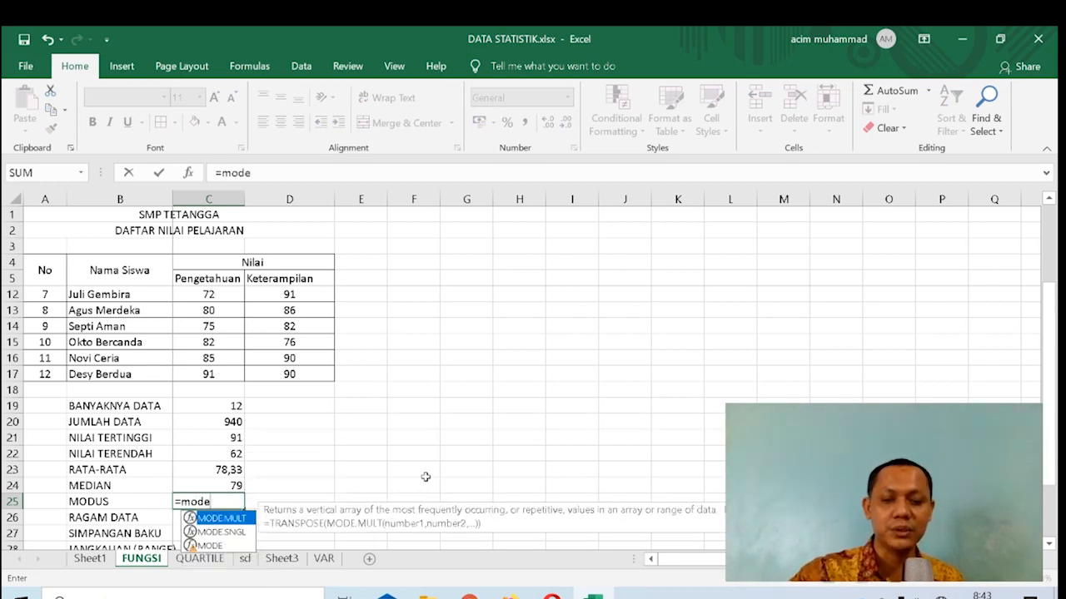
type("(")
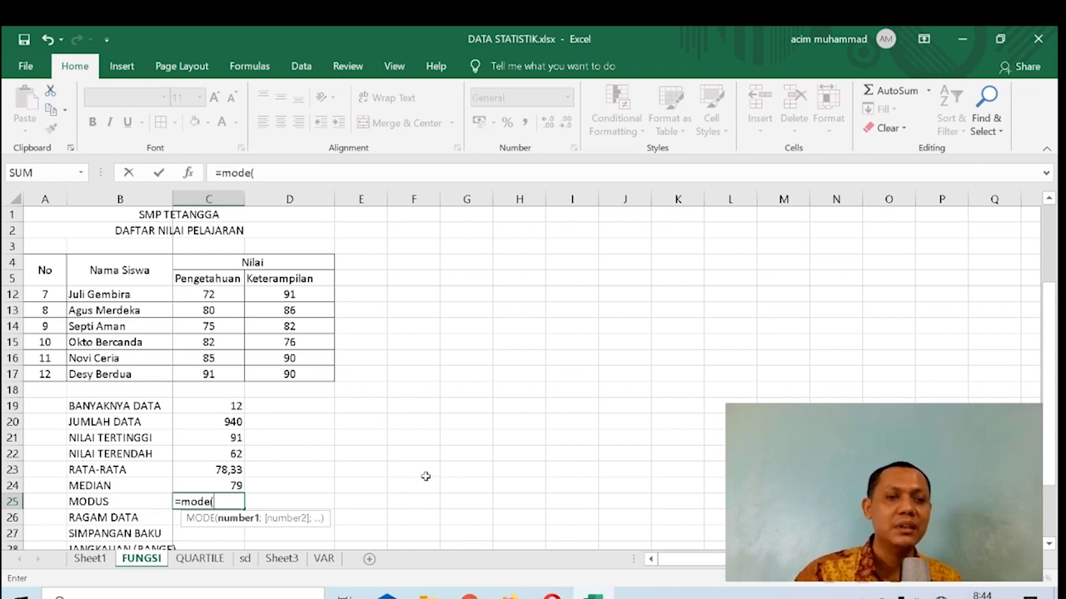
scroll(358, 406, "up", 2)
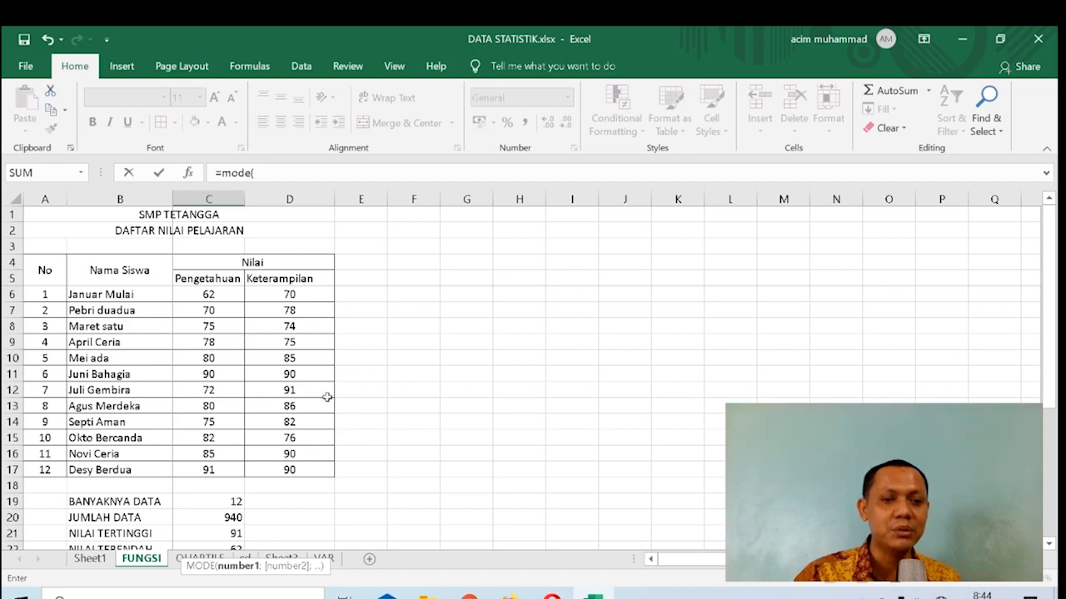
scroll(327, 397, "down", 2)
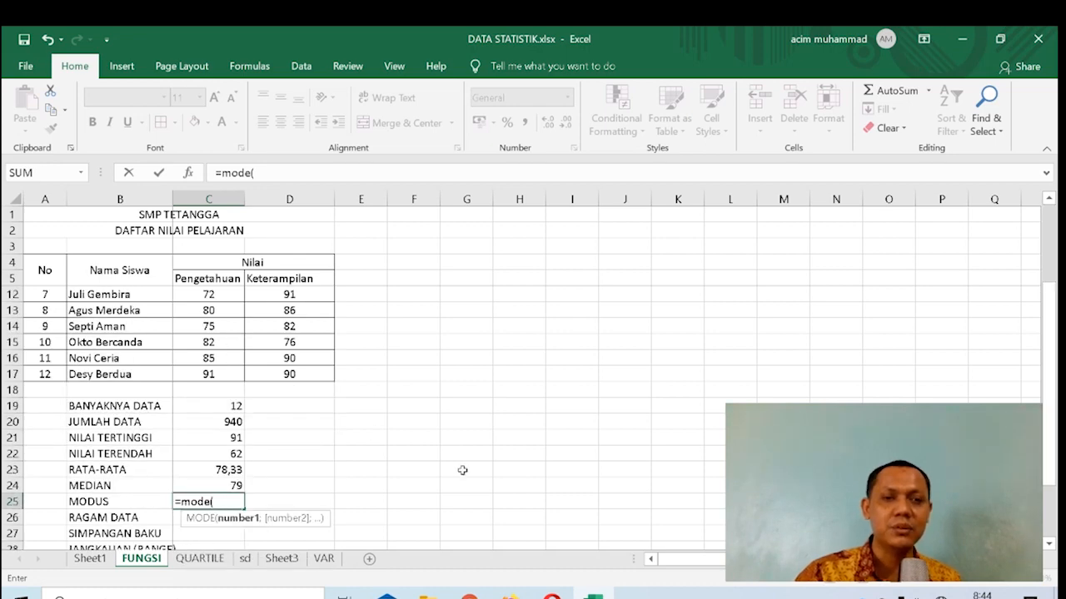
scroll(338, 400, "up", 2)
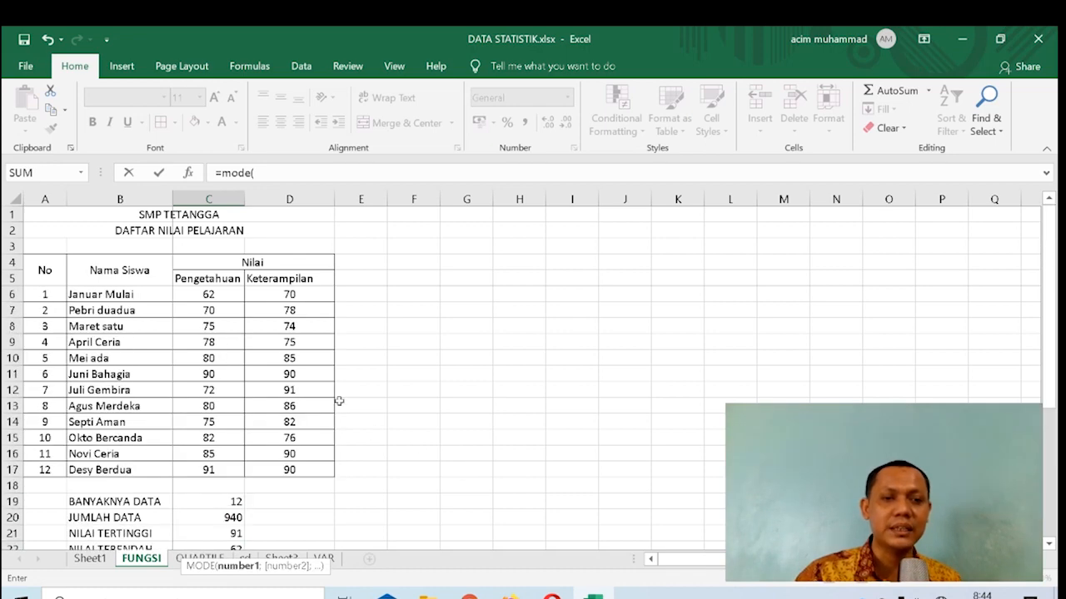
left_click(210, 296)
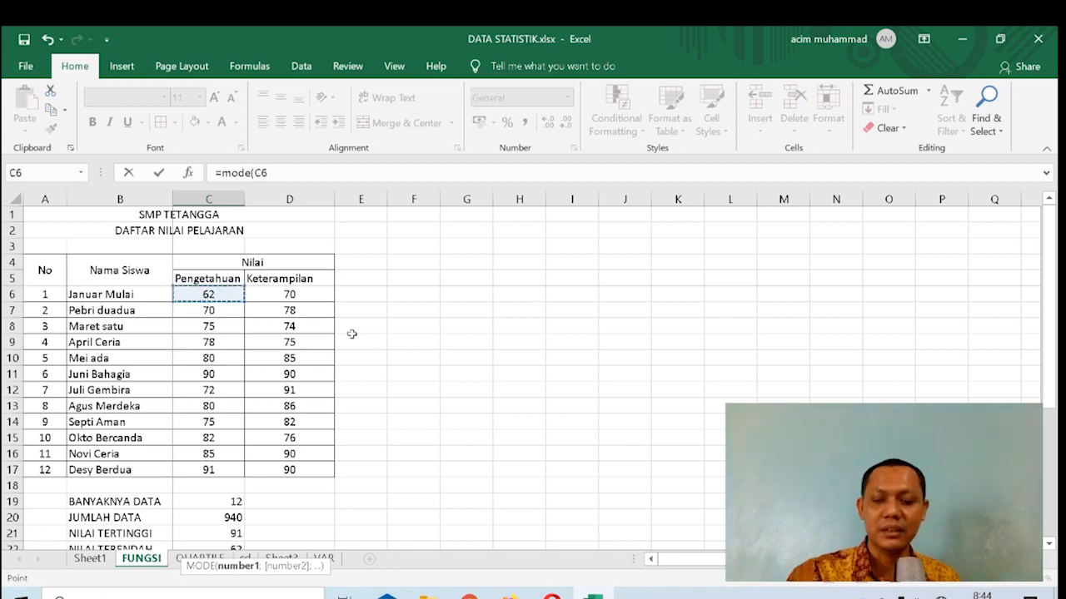
key("F8")
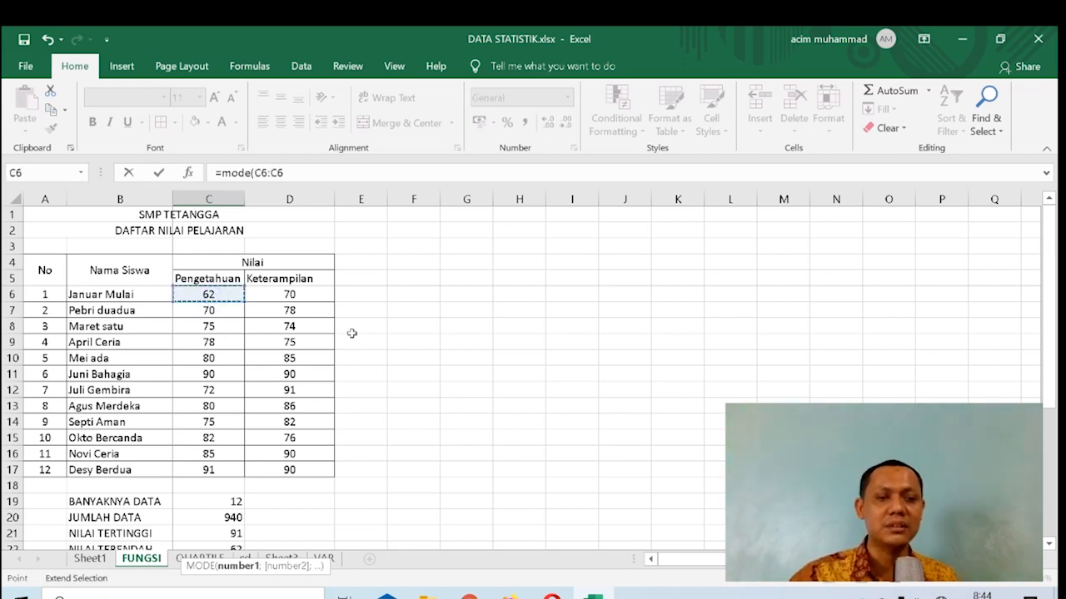
scroll(352, 333, "down", 3)
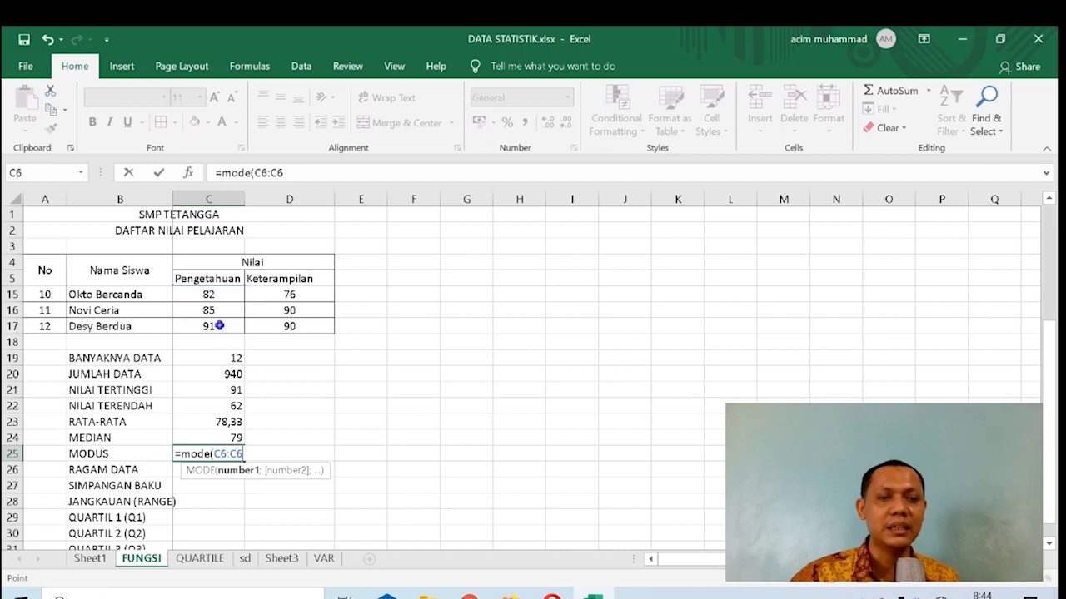
left_click(220, 325)
type(")")
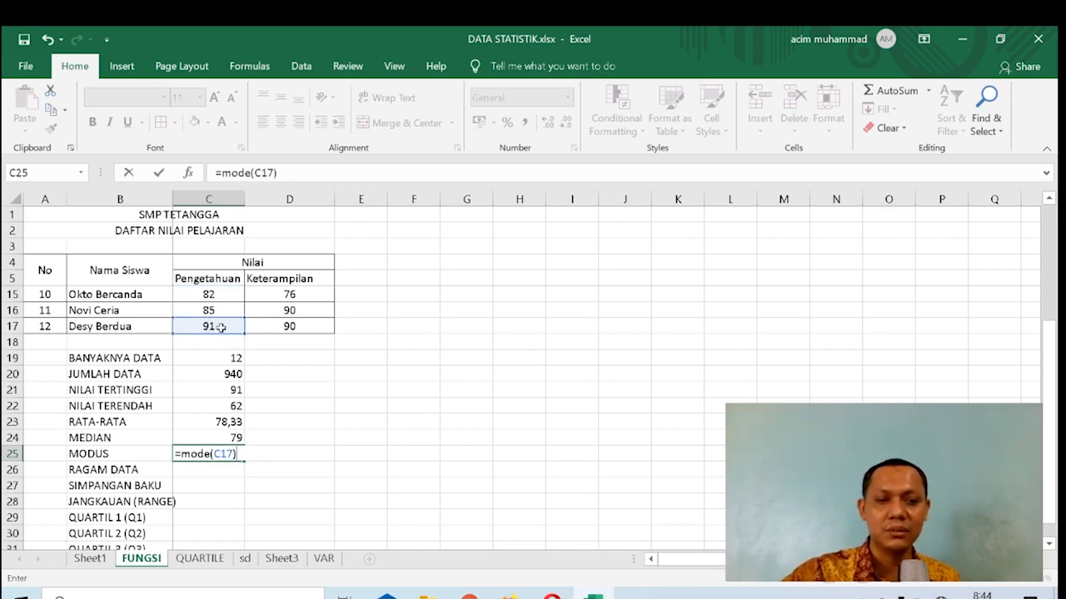
key("Return")
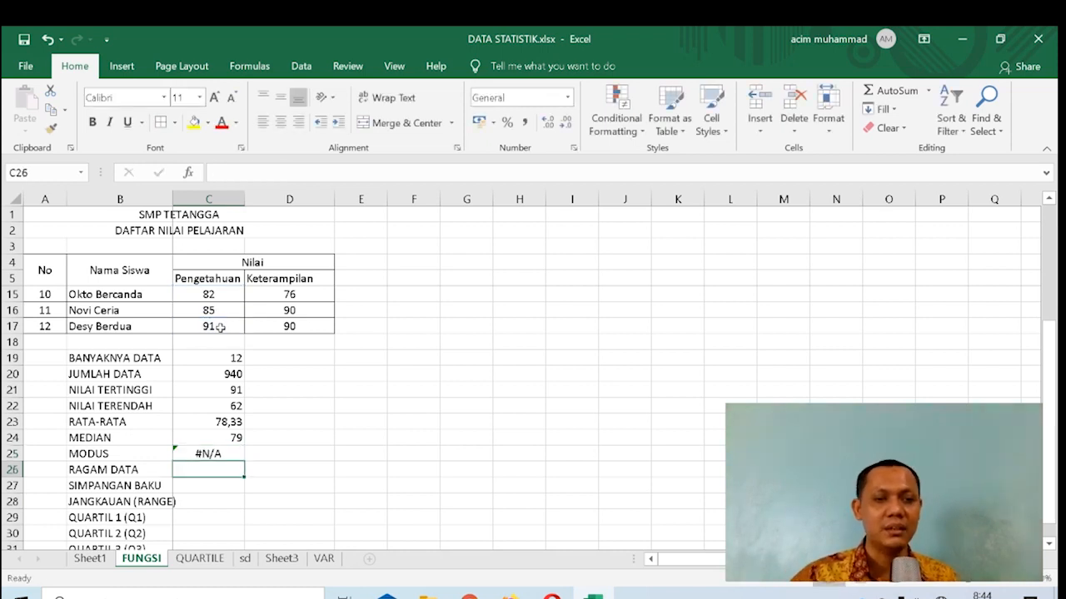
Step: Correct the MODUS formula in C25 to =MODE(C6:C17) and check it against the Pengetahuan score list
left_click(223, 453)
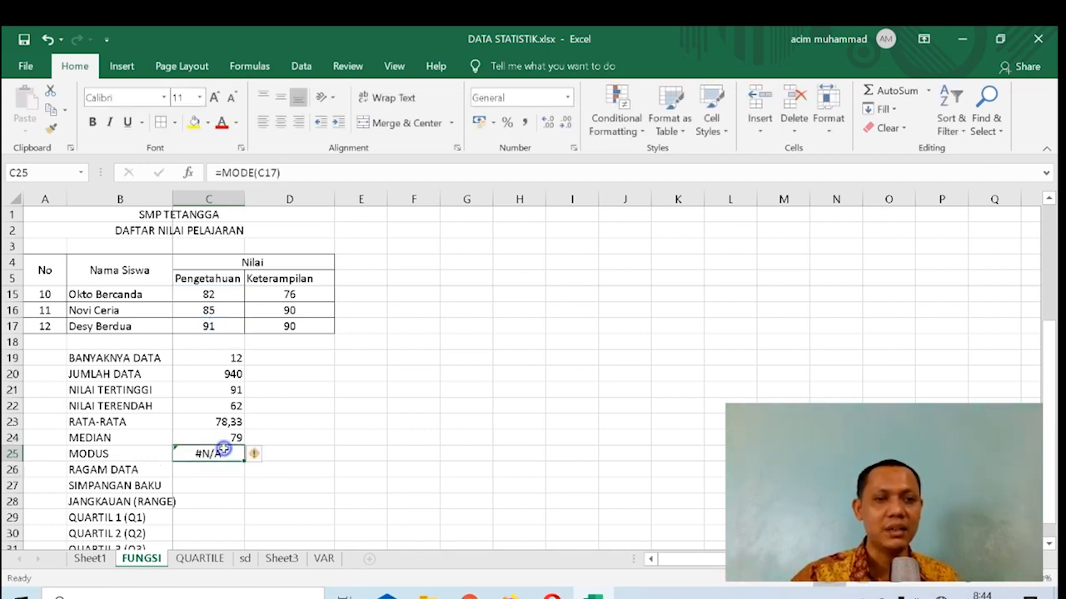
left_click(315, 172)
key("BackSpace")
key("BackSpace")
key("BackSpace")
key("BackSpace")
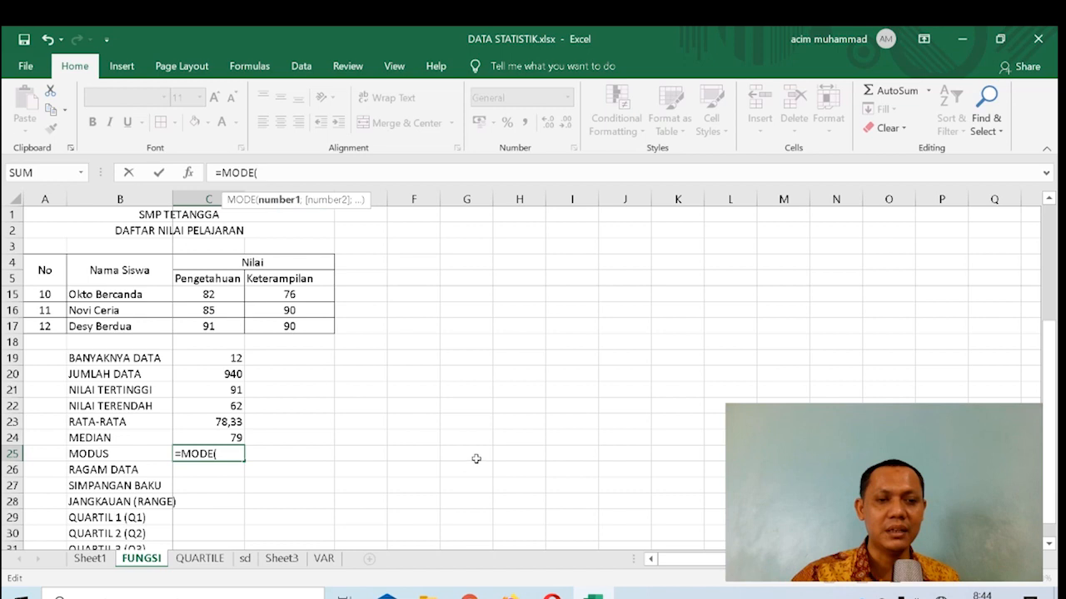
scroll(475, 457, "up", 3)
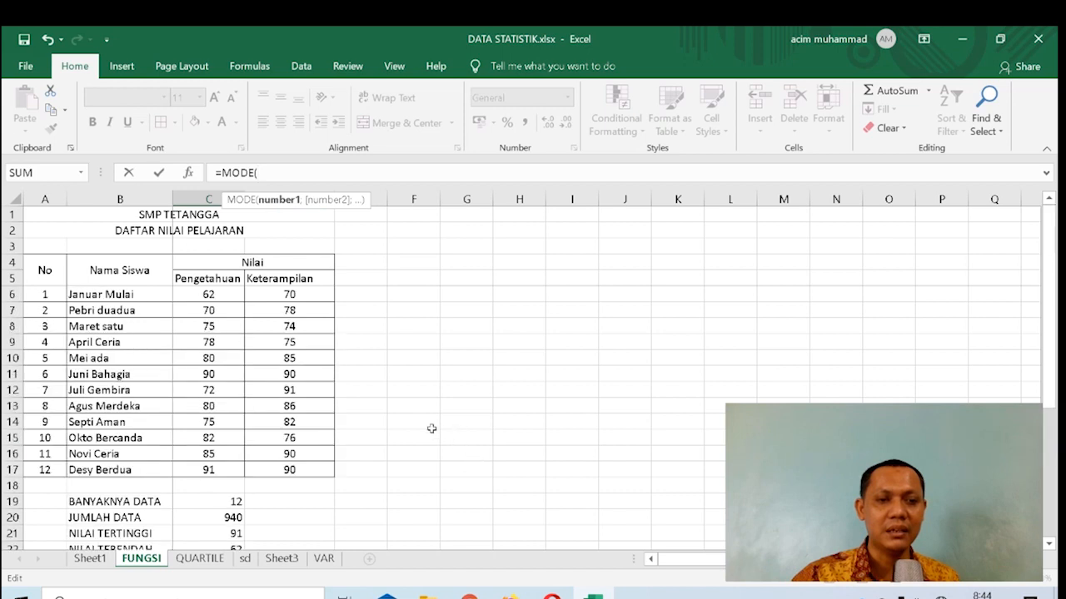
left_click(221, 294)
key("F8")
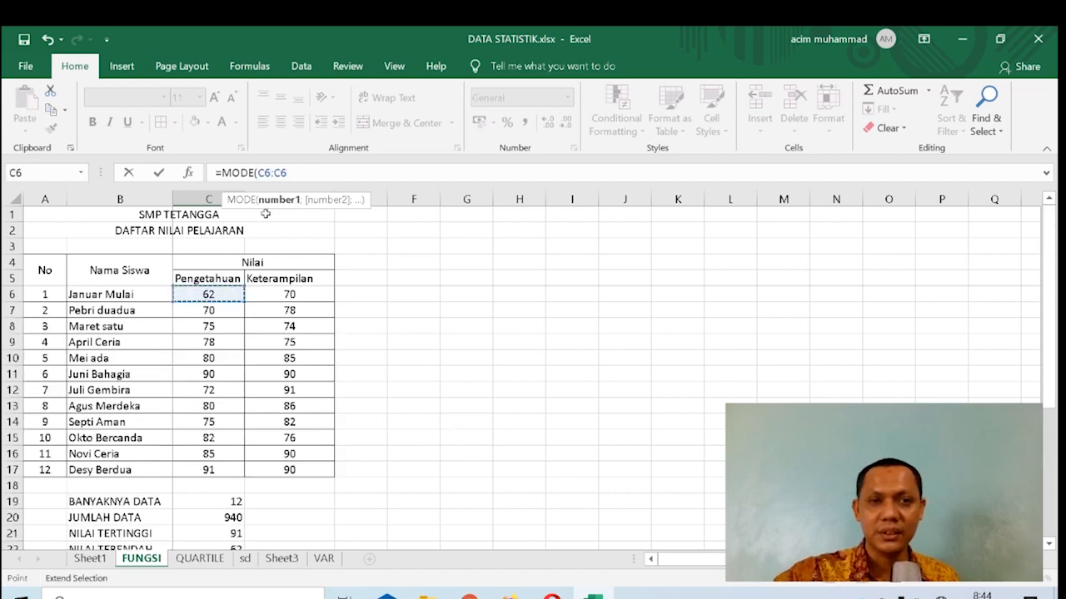
key("BackSpace")
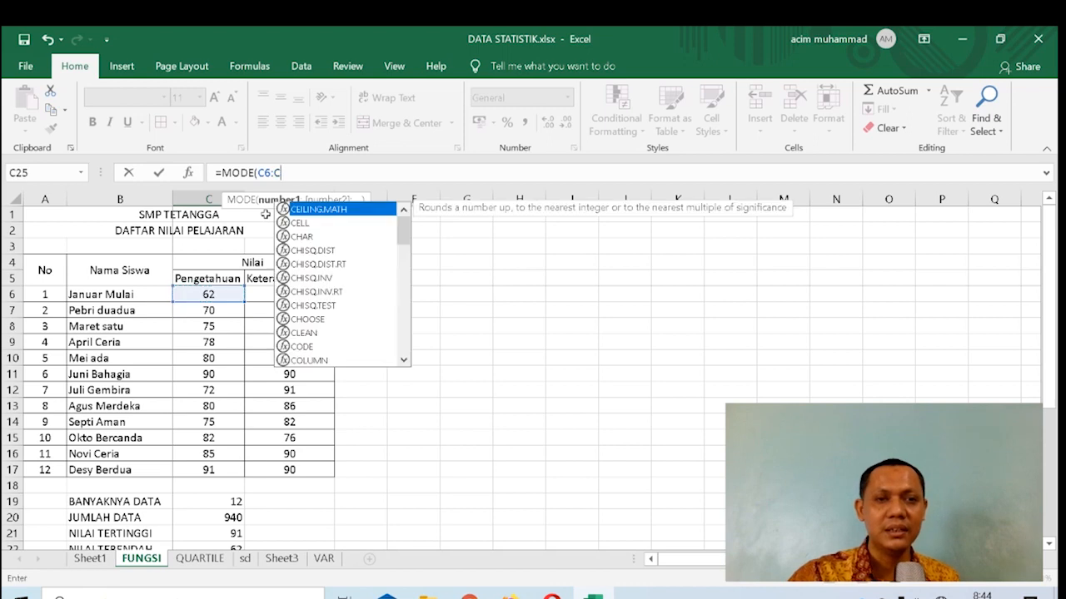
type("17")
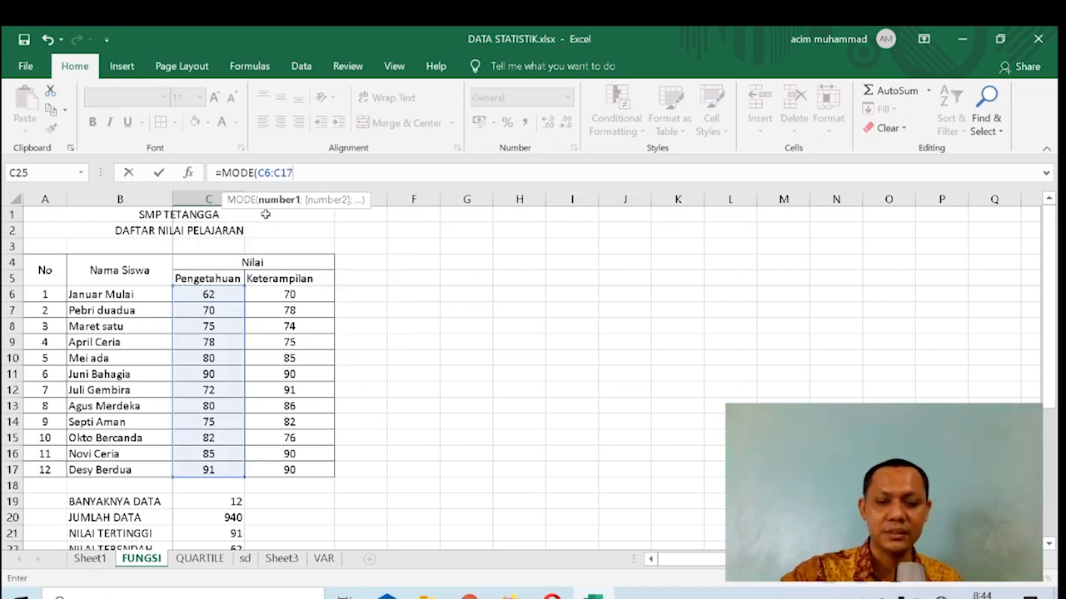
key("Return")
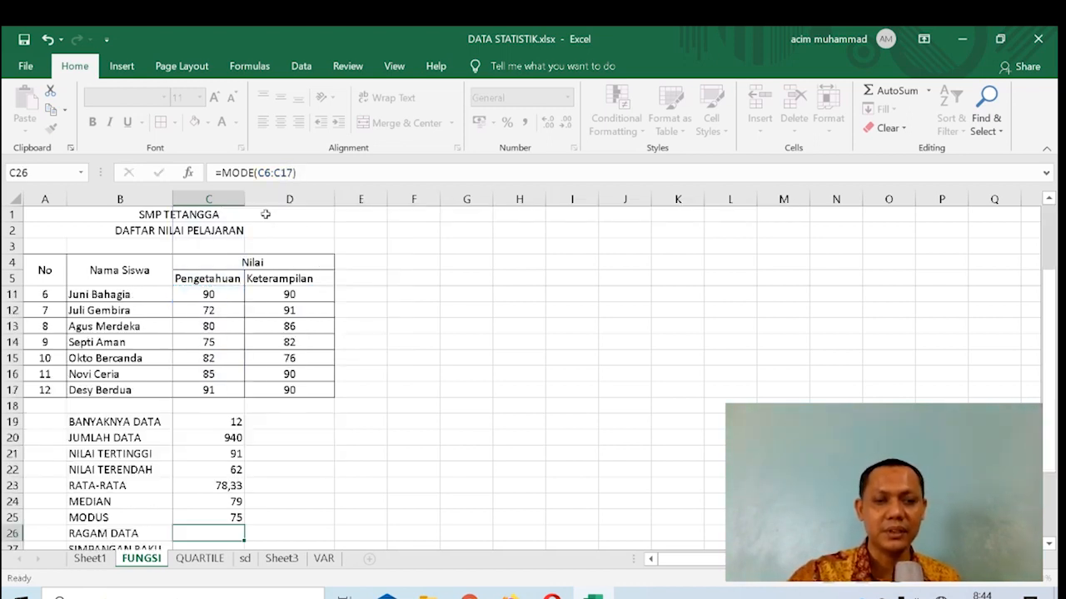
left_click(236, 517)
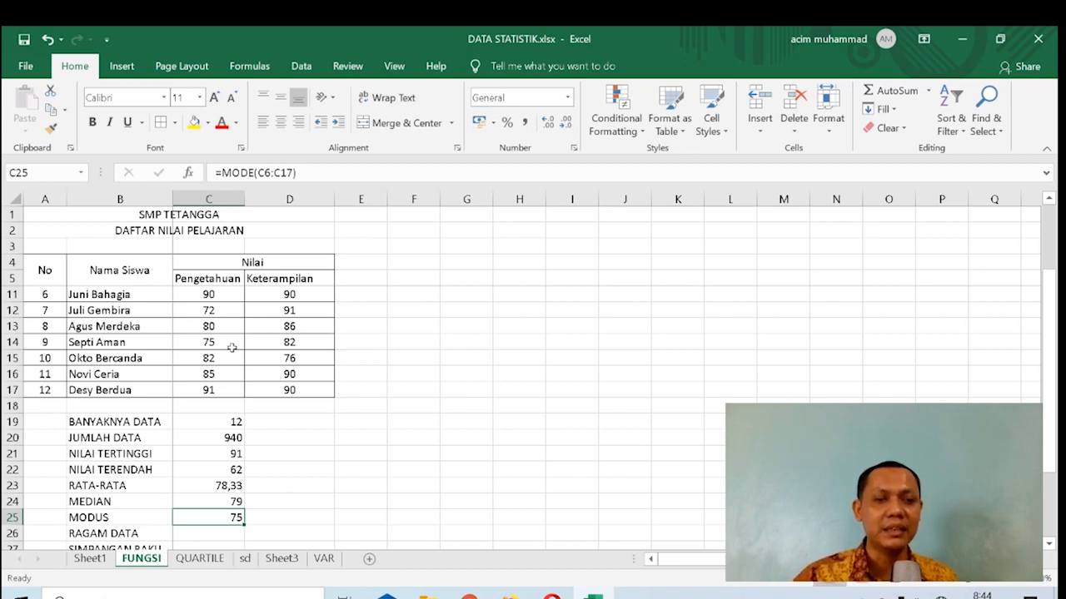
scroll(226, 345, "up", 2)
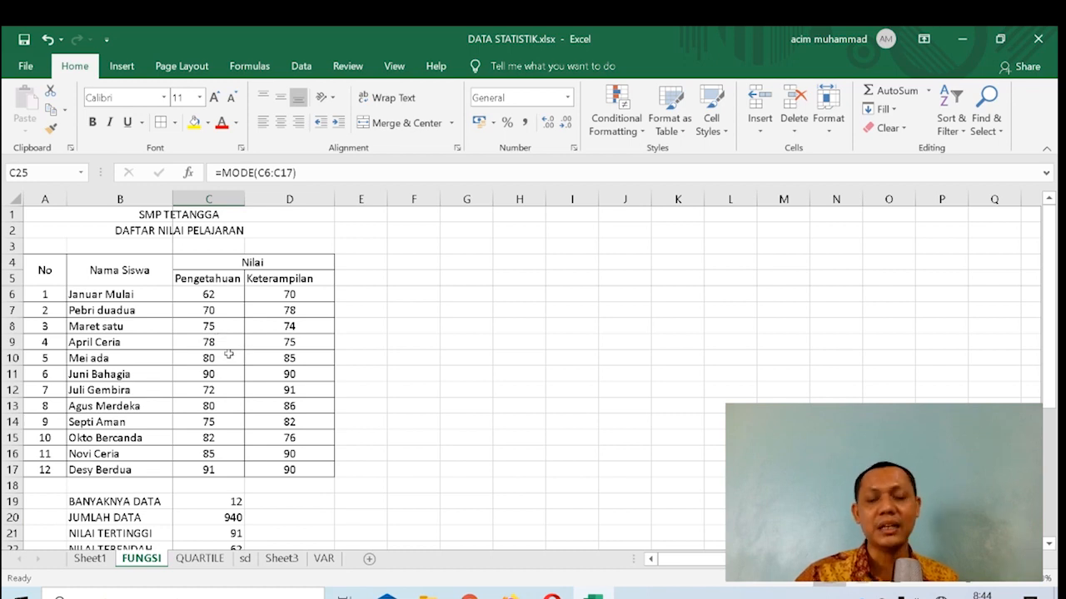
scroll(222, 408, "down", 2)
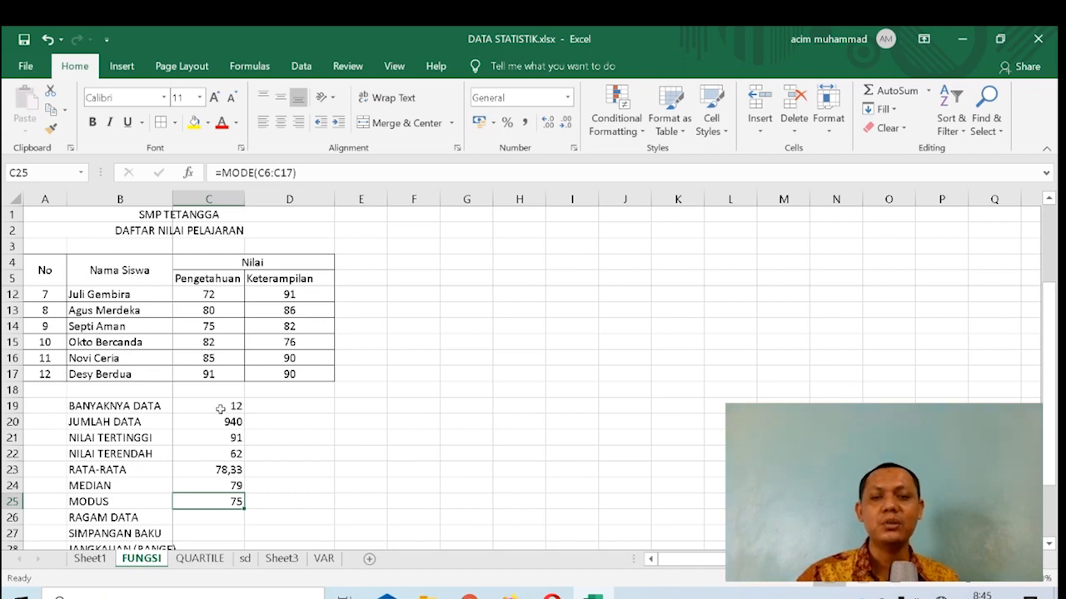
Step: Calculate the variance of the Pengetahuan scores beside RAGAM DATA by entering =var(C6:C17) in C26
left_click(226, 518)
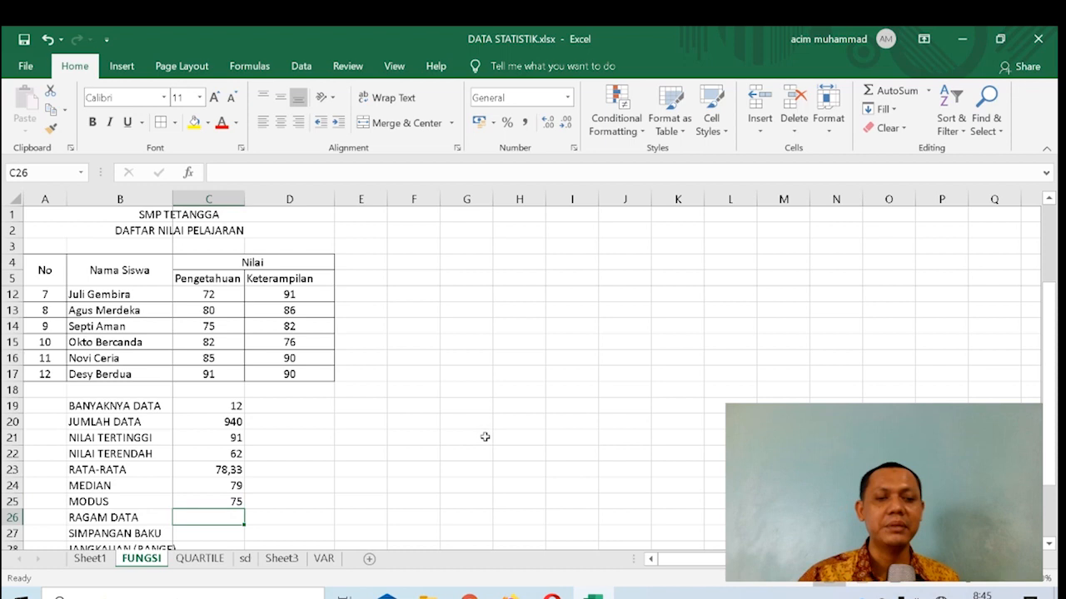
type("=var")
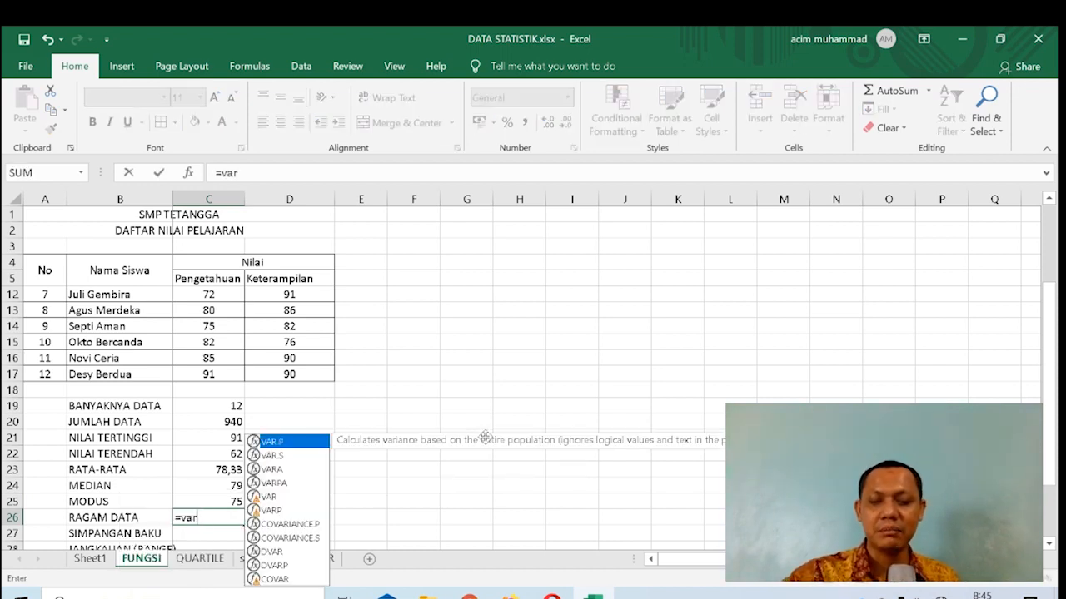
type("(")
scroll(466, 439, "up", 2)
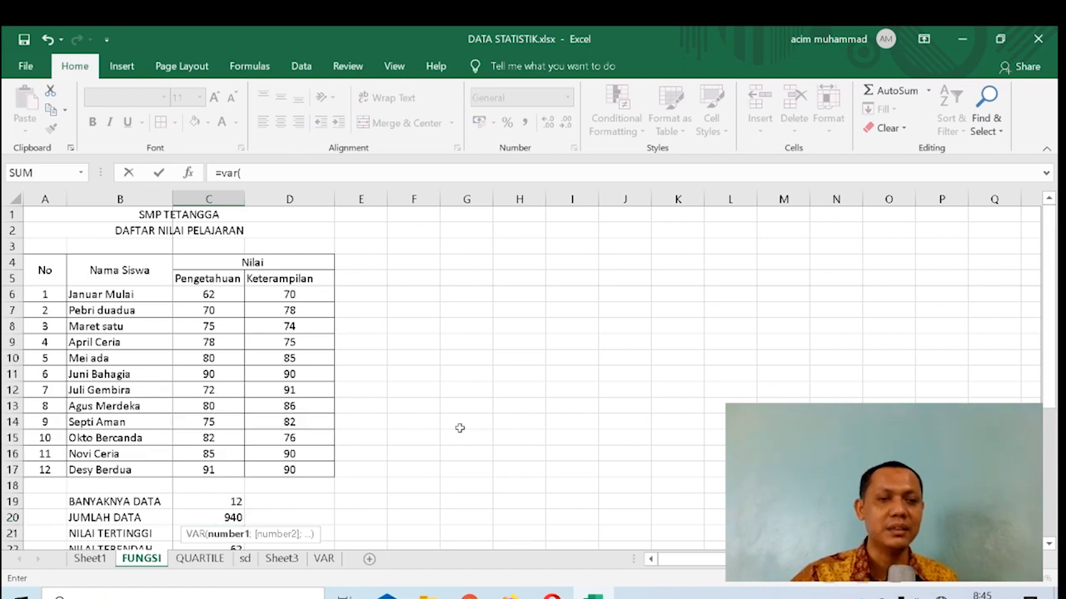
left_click(236, 297)
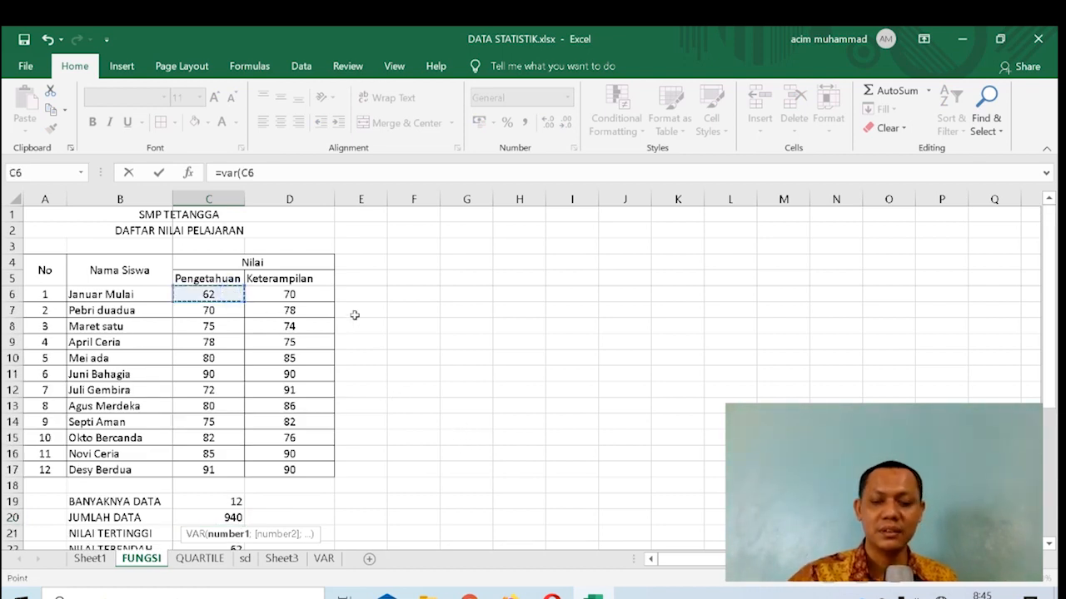
key("F8")
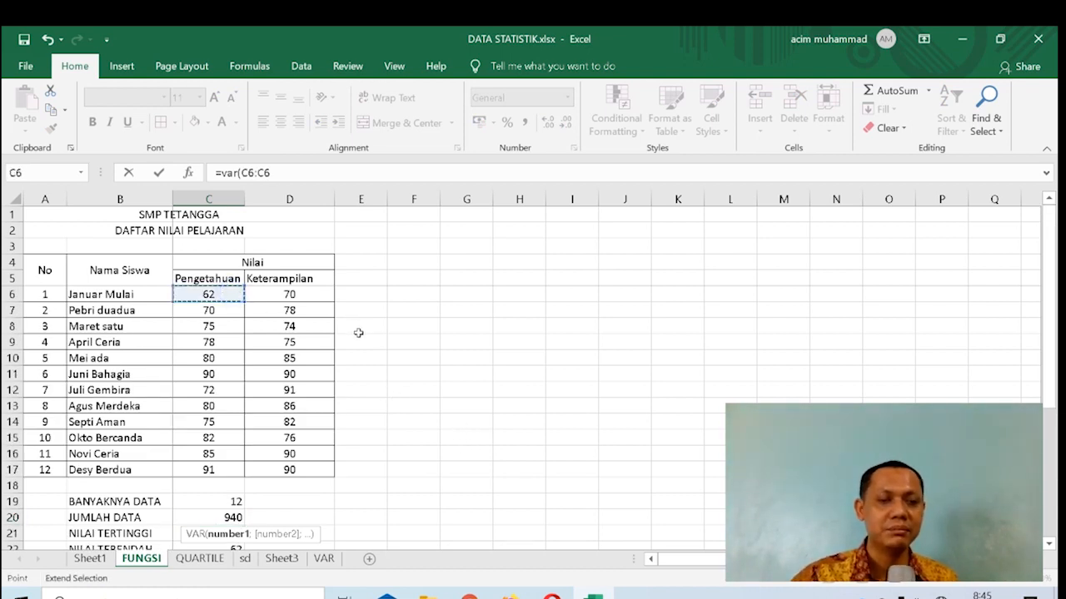
left_click(208, 468)
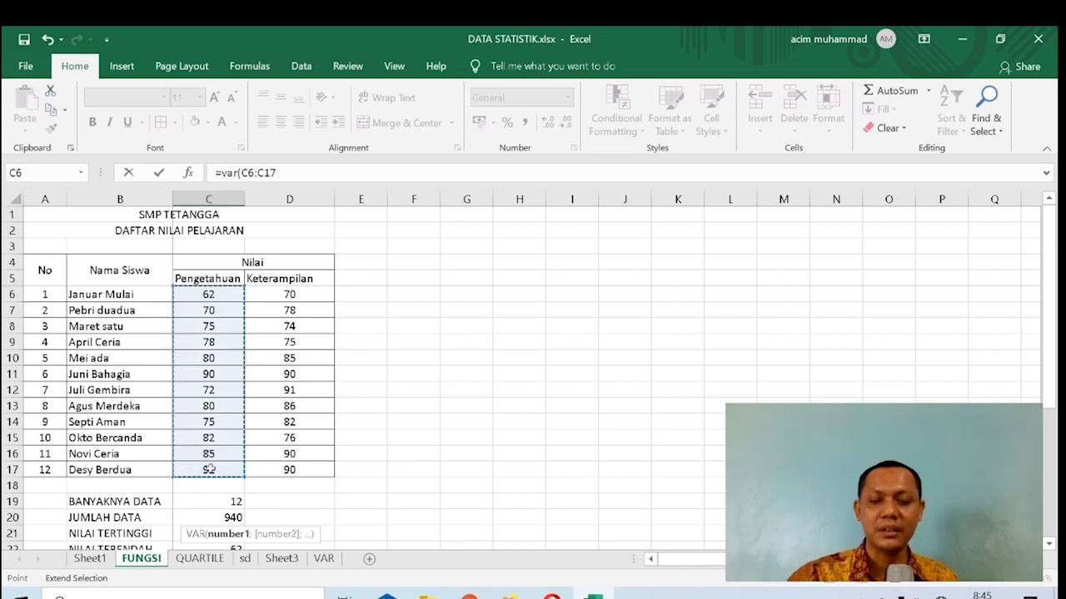
type(")")
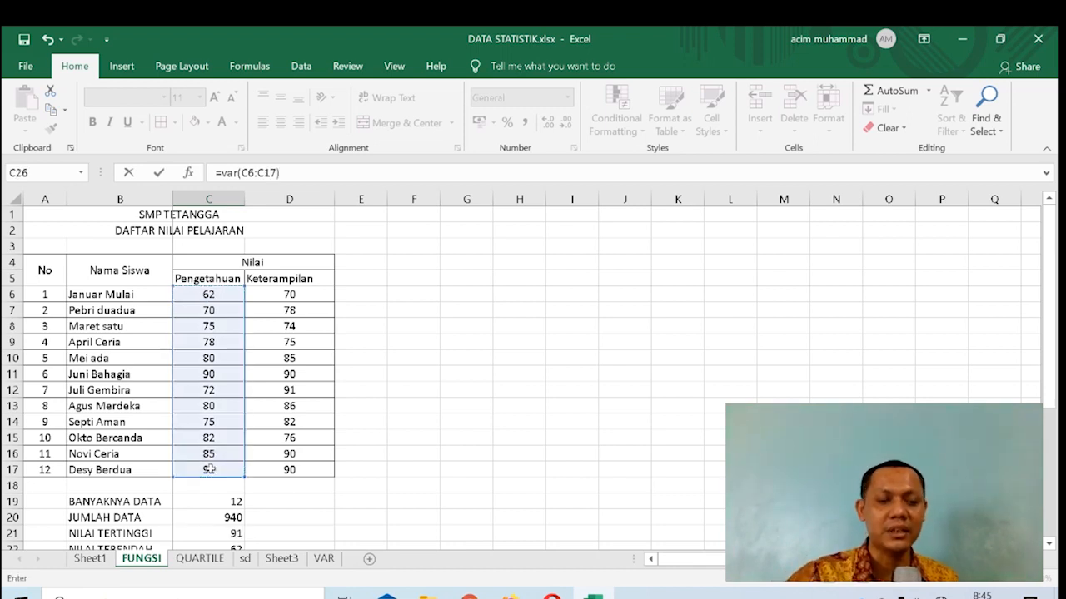
scroll(304, 496, "down", 3)
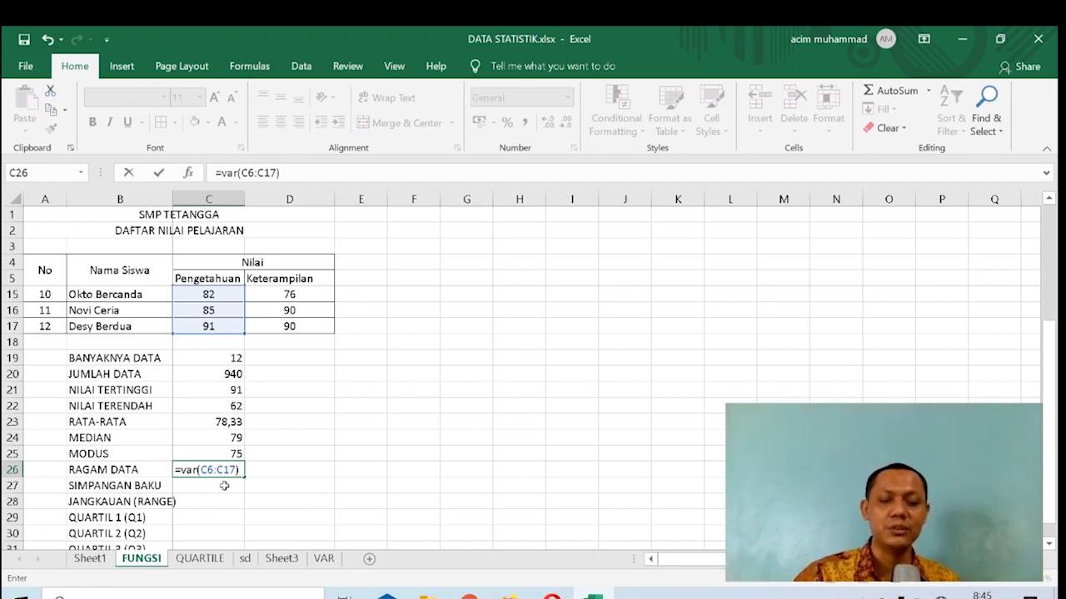
key("Return")
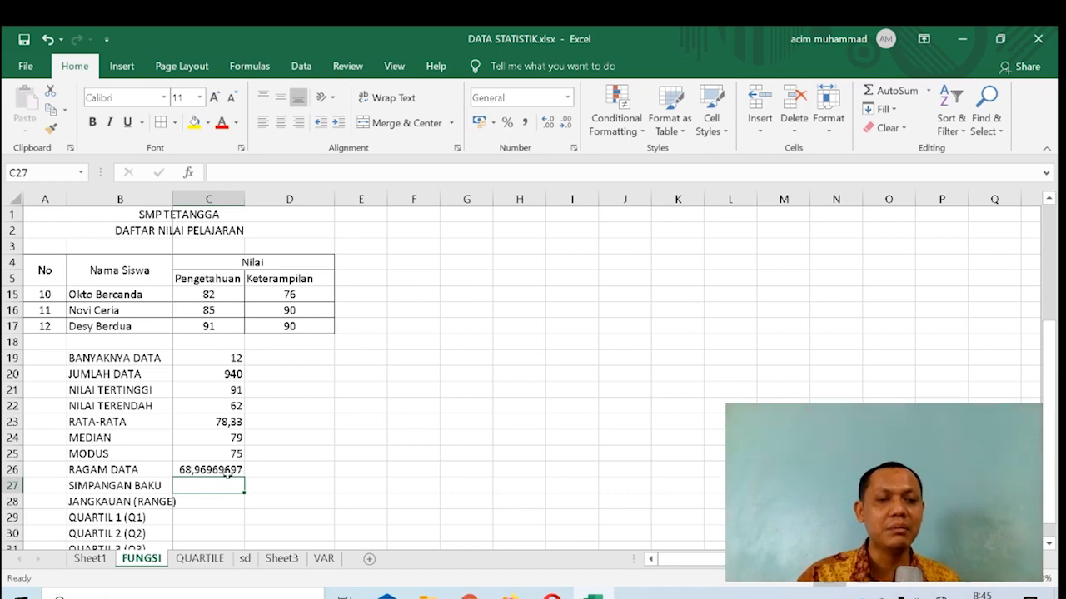
Step: Format the RAGAM DATA result in C26 as a Number with 2 decimal places
left_click(226, 471)
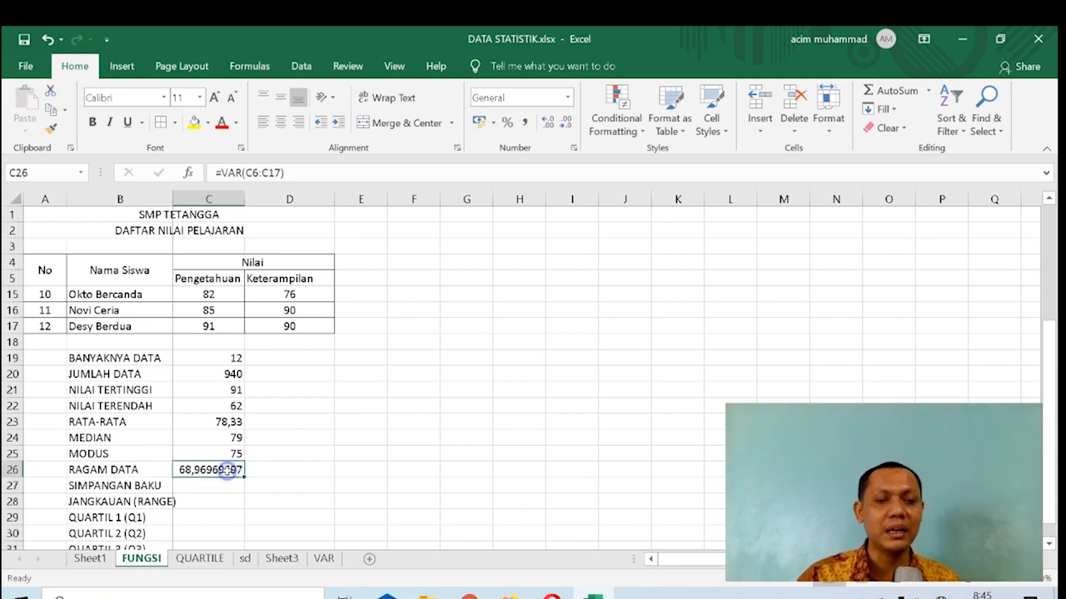
left_click(573, 148)
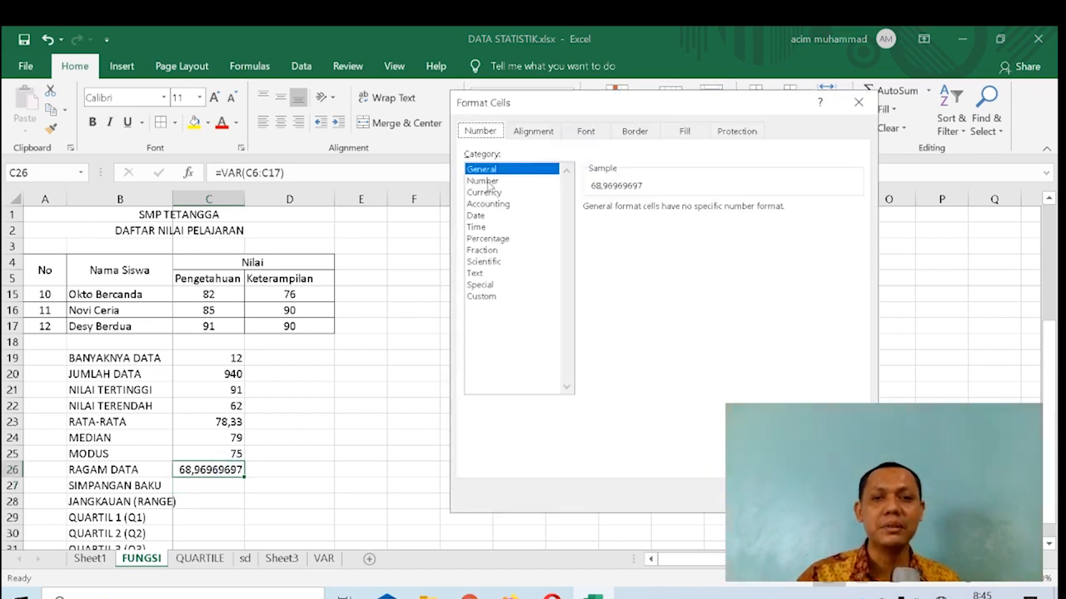
left_click(490, 181)
left_click(694, 205)
left_click(693, 205)
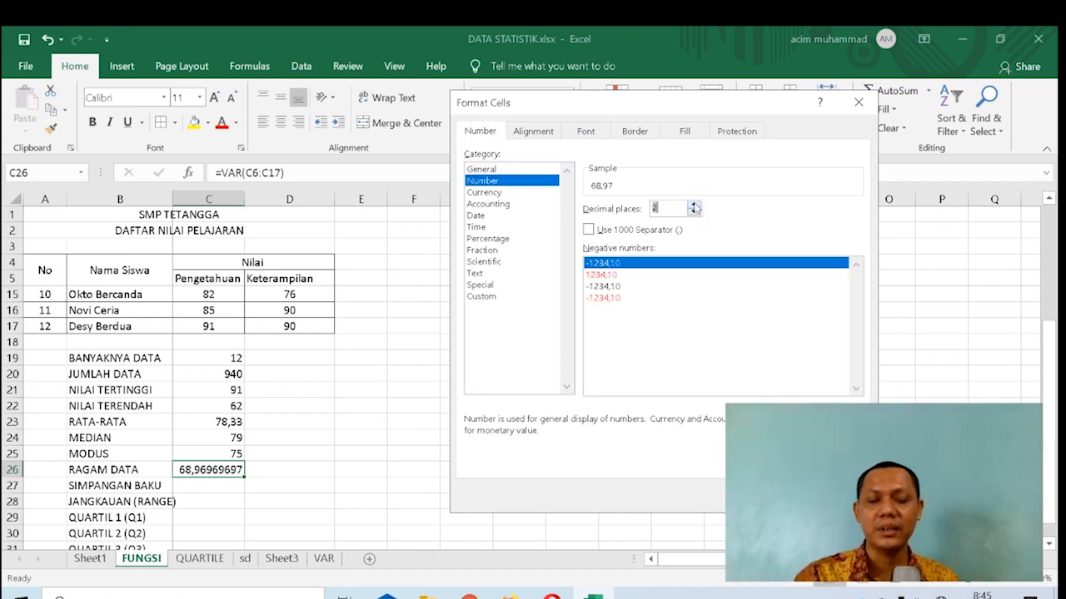
key("Return")
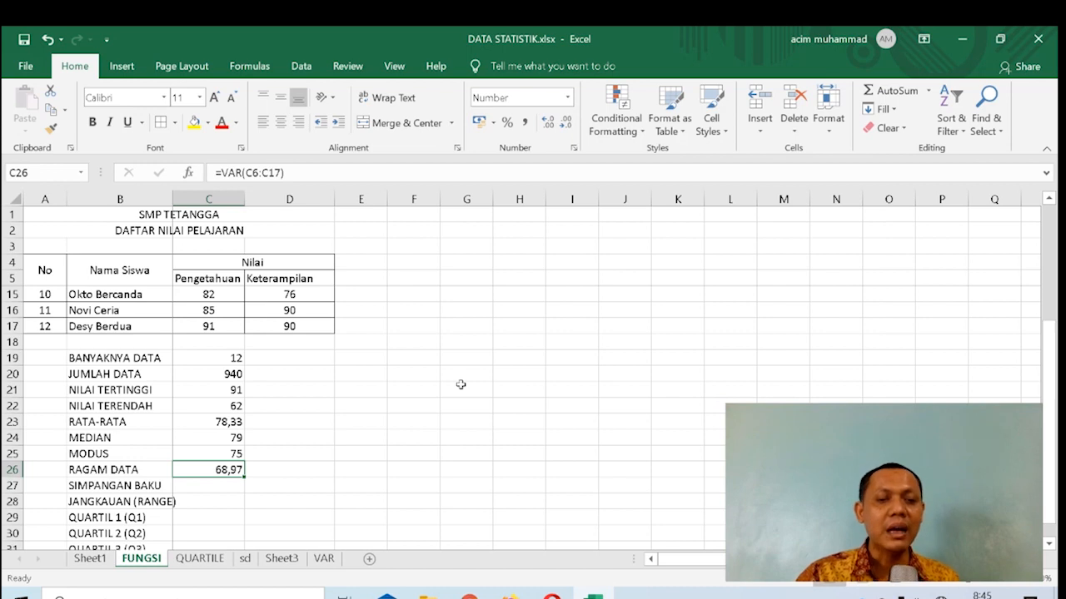
Step: Read the explanation of variance on the VAR sheet, then return to FUNGSI and review the Pengetahuan scores
left_click(324, 558)
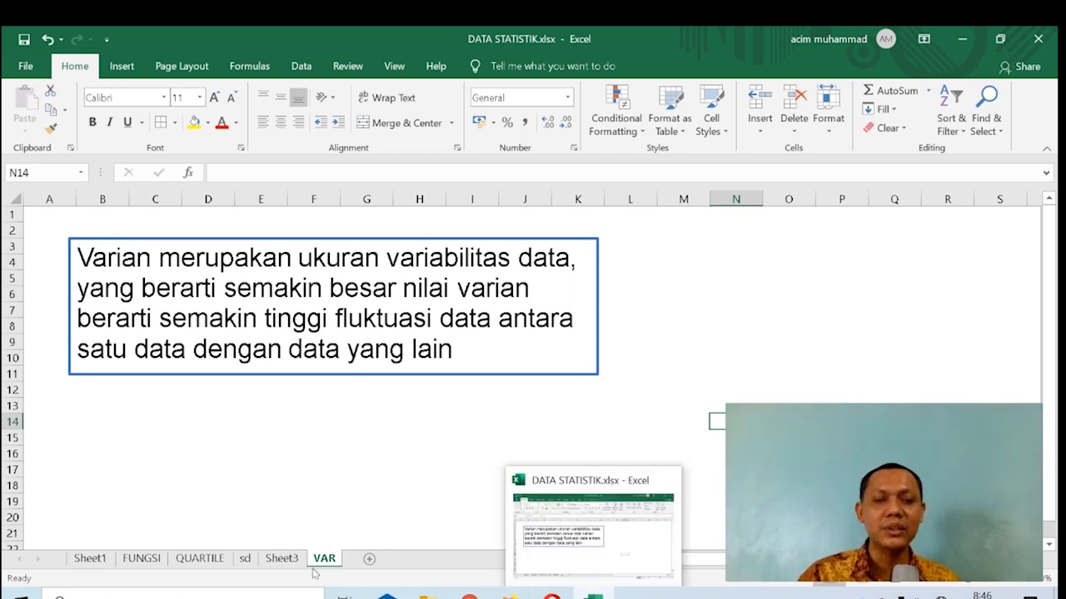
left_click(142, 559)
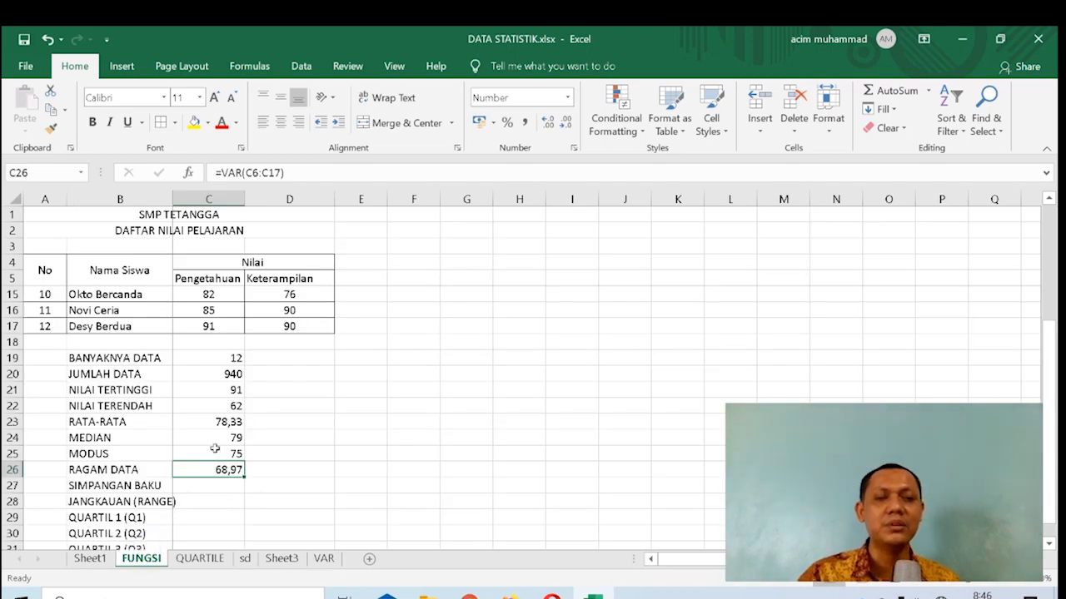
scroll(331, 383, "up", 3)
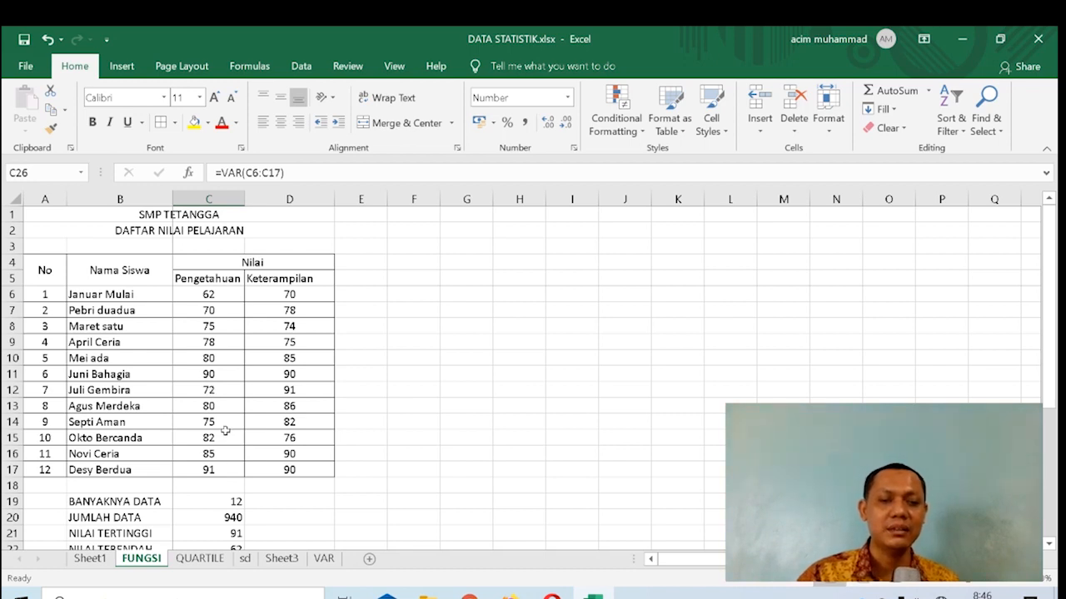
scroll(223, 431, "down", 2)
scroll(274, 479, "down", 1)
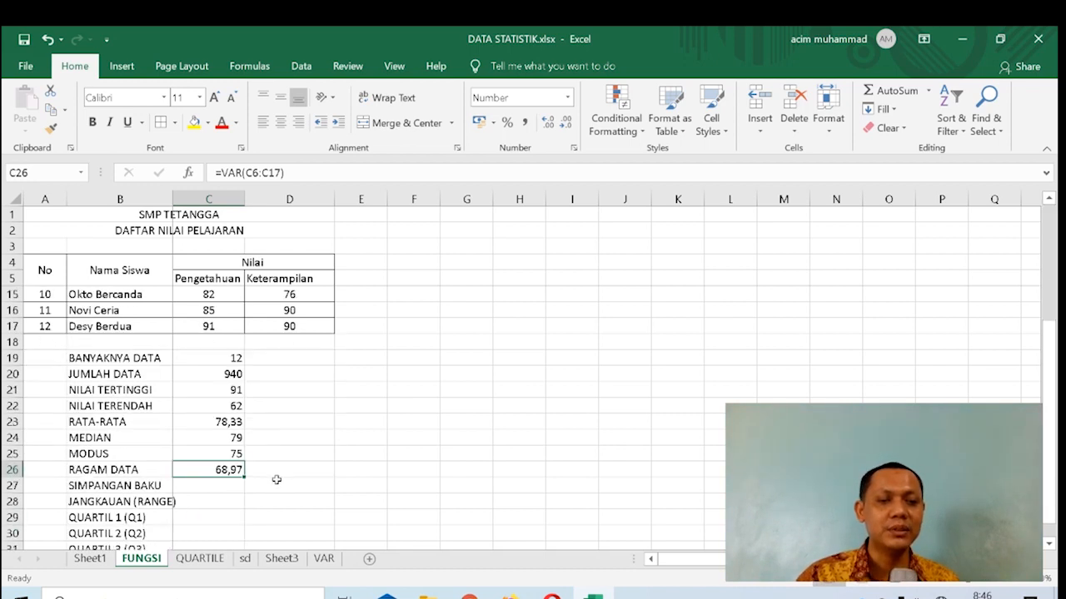
Step: Calculate the standard deviation of the Pengetahuan scores beside SIMPANGAN BAKU by entering =stdev(C6:C17) in C27
left_click(225, 486)
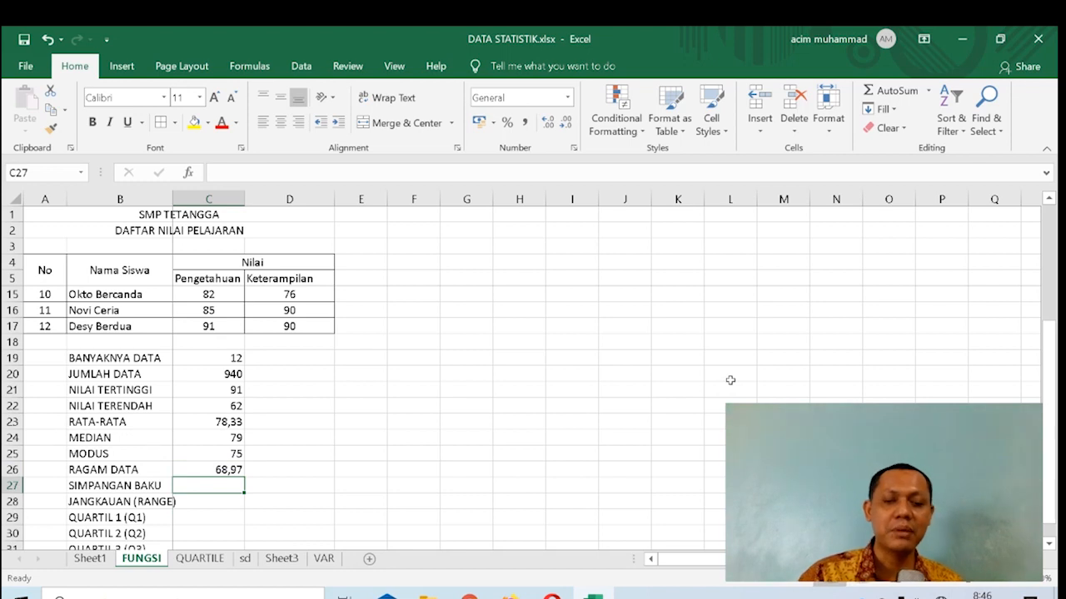
type("=")
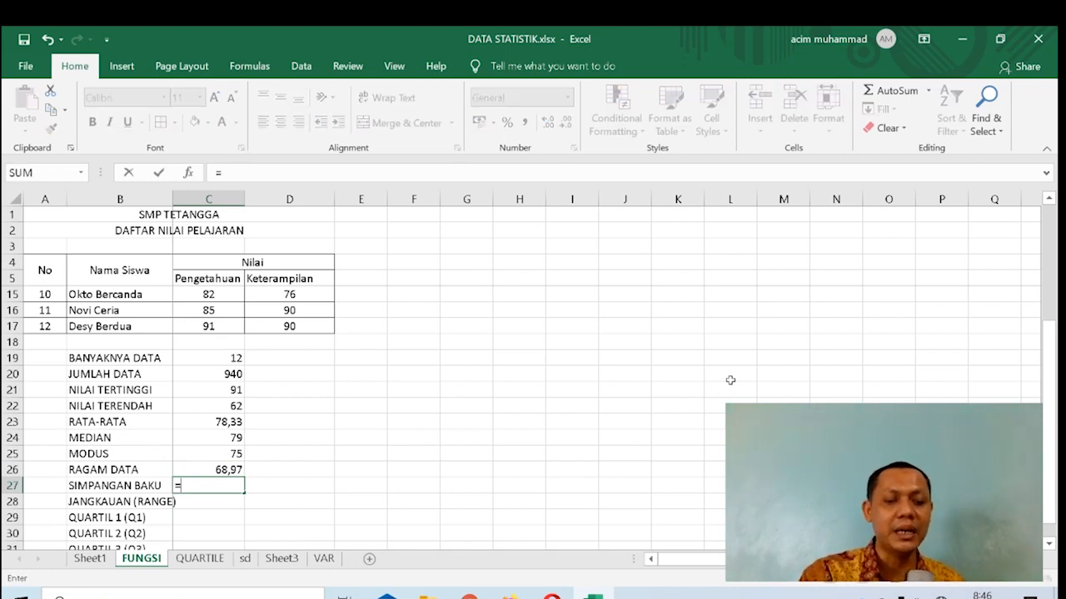
type("stde")
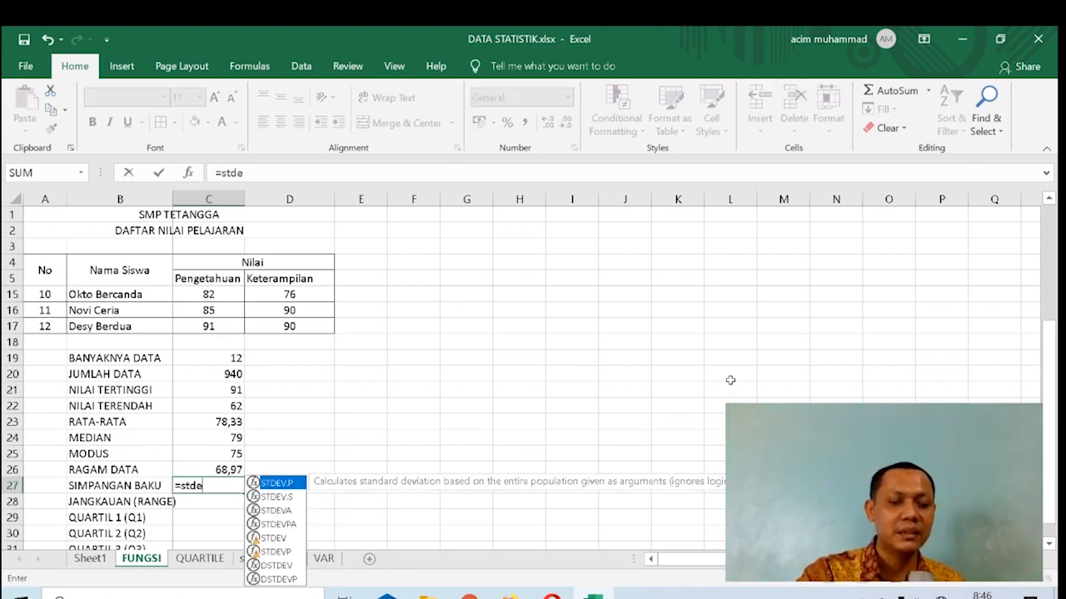
type("v(")
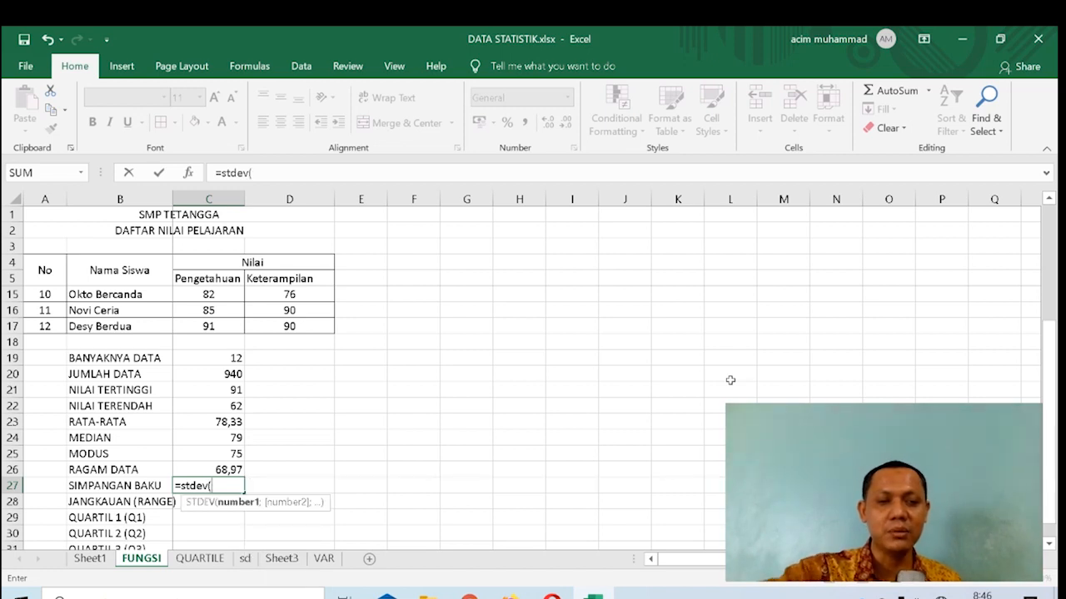
scroll(464, 372, "up", 3)
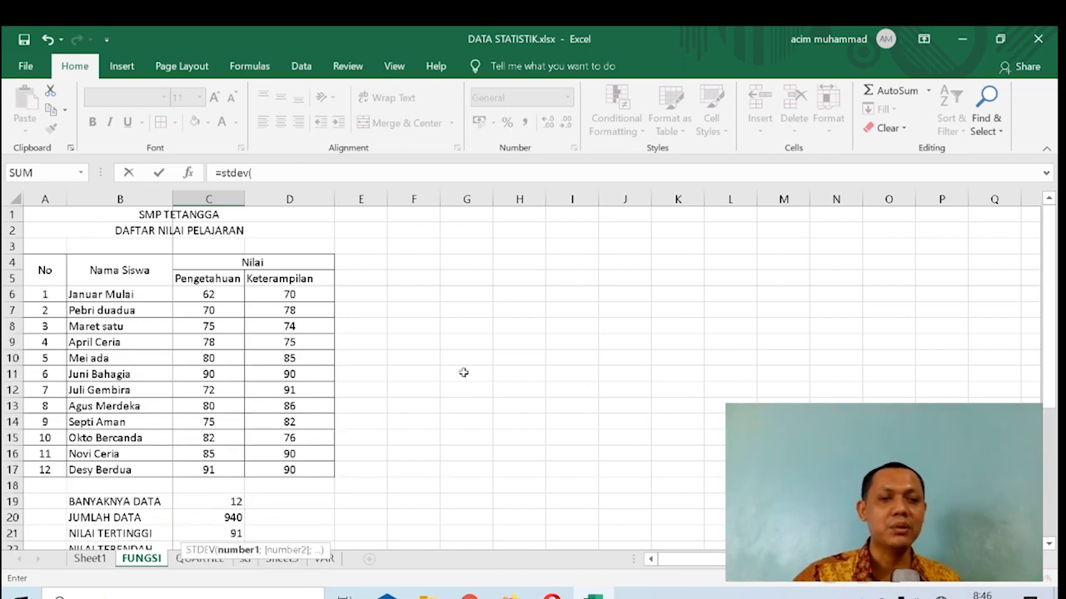
left_click(208, 294)
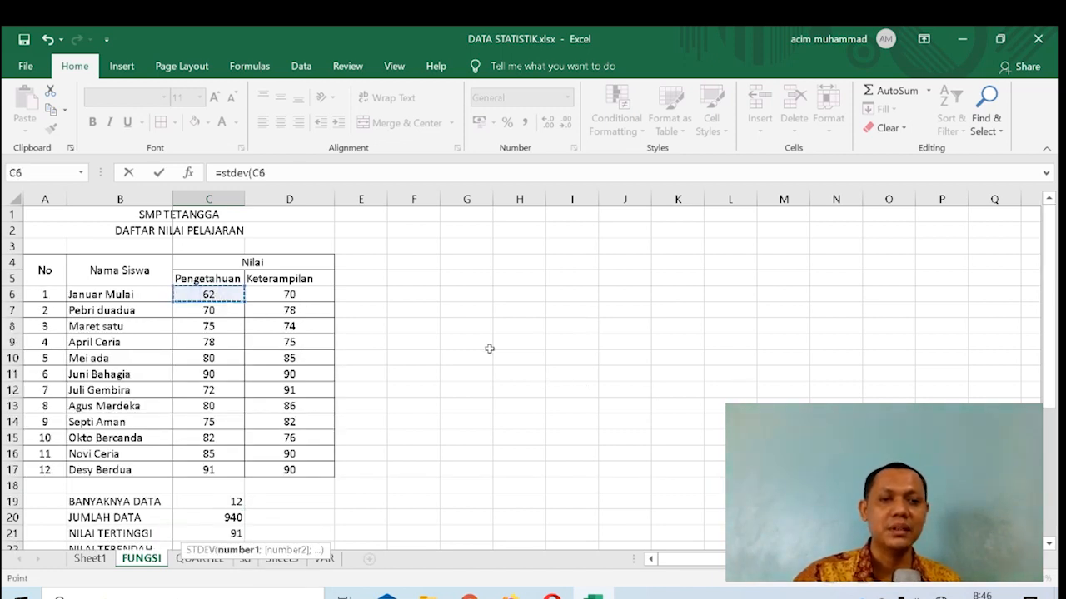
left_click(288, 172)
type(":")
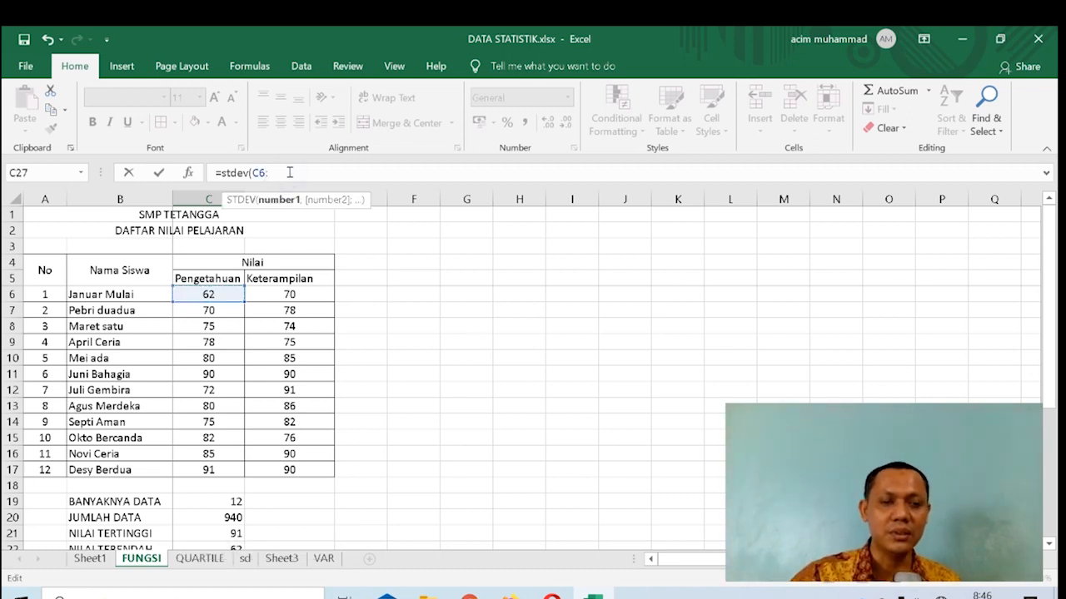
left_click(223, 470)
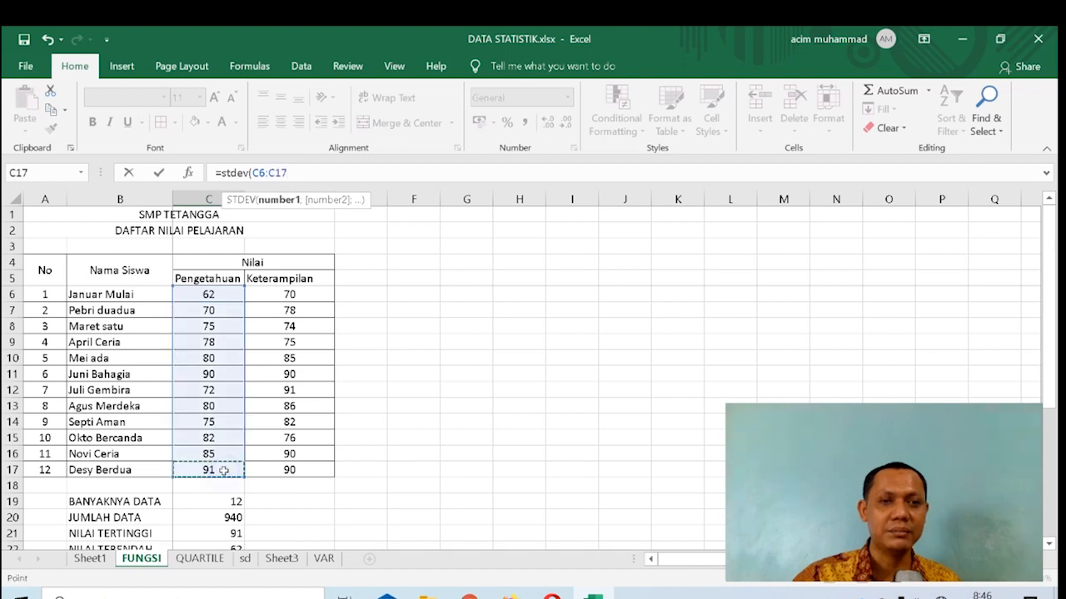
type(")")
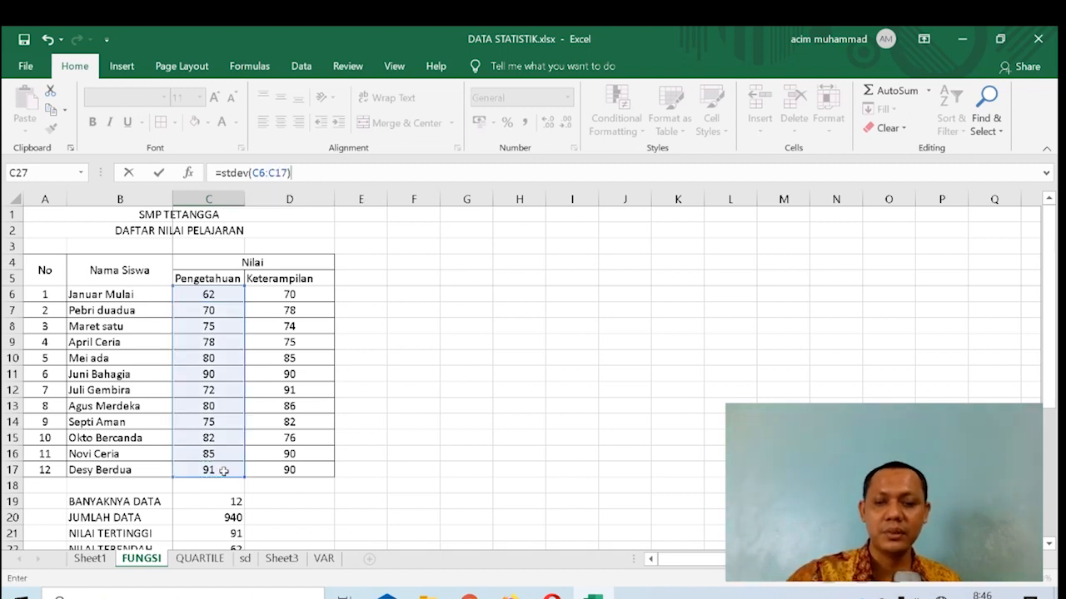
key("Return")
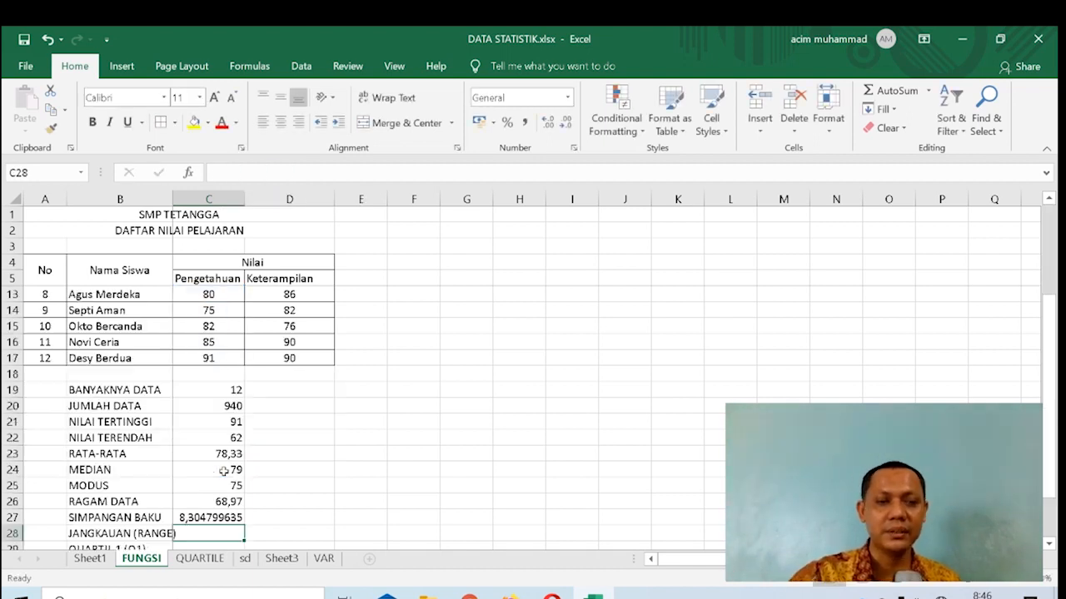
Step: Format the SIMPANGAN BAKU result in C27 as a Number with 2 decimal places
left_click(226, 518)
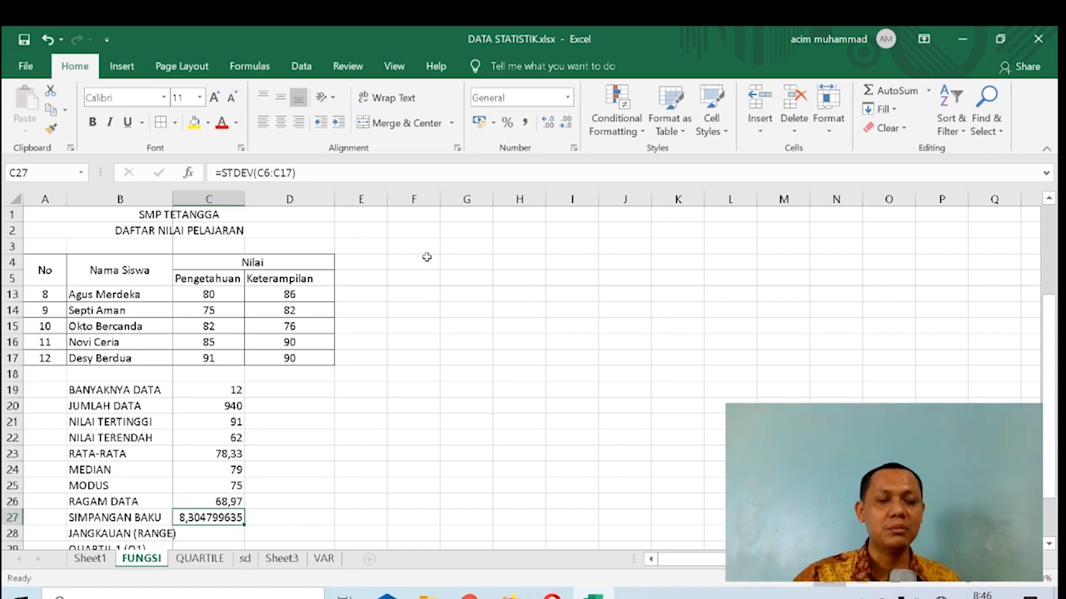
left_click(573, 147)
left_click(483, 181)
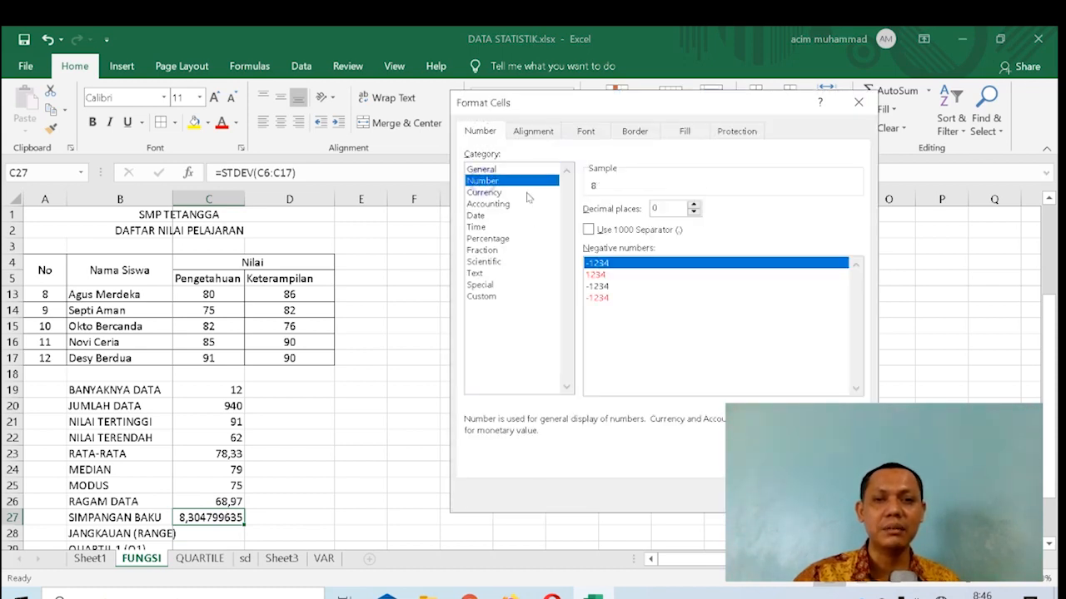
left_click(693, 205)
left_click(694, 206)
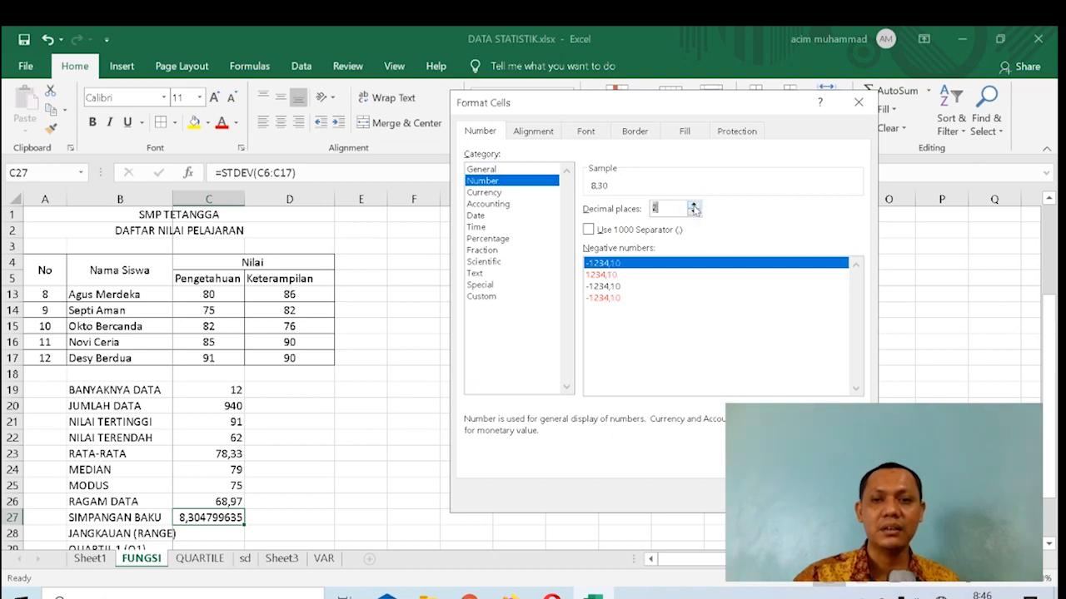
key("Return")
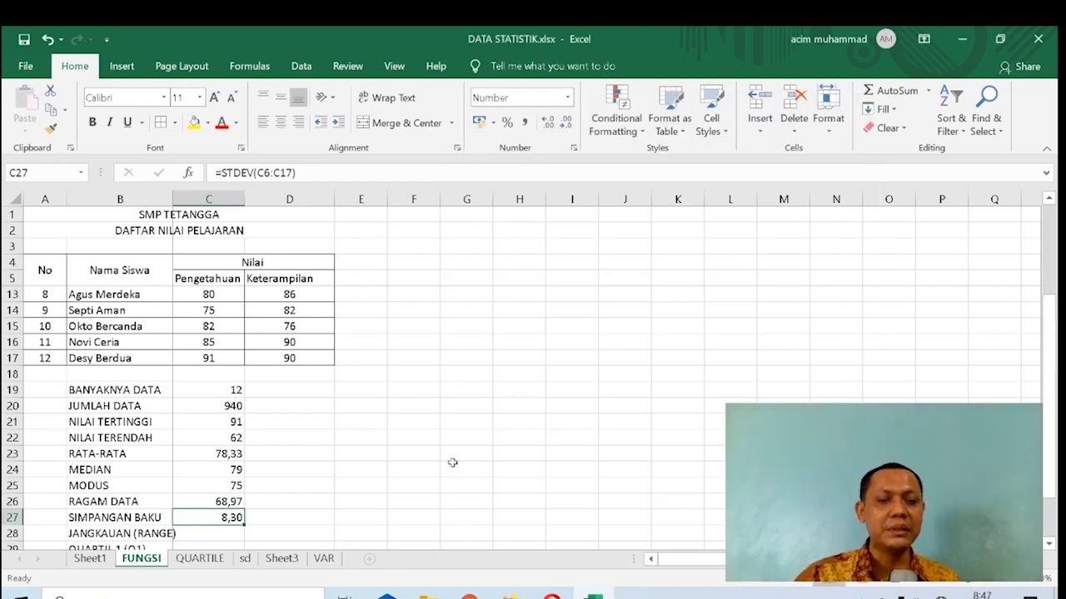
Step: Read the explanation of standard deviation on the sd sheet, and review the Pengetahuan scores and statistics back on FUNGSI
left_click(245, 559)
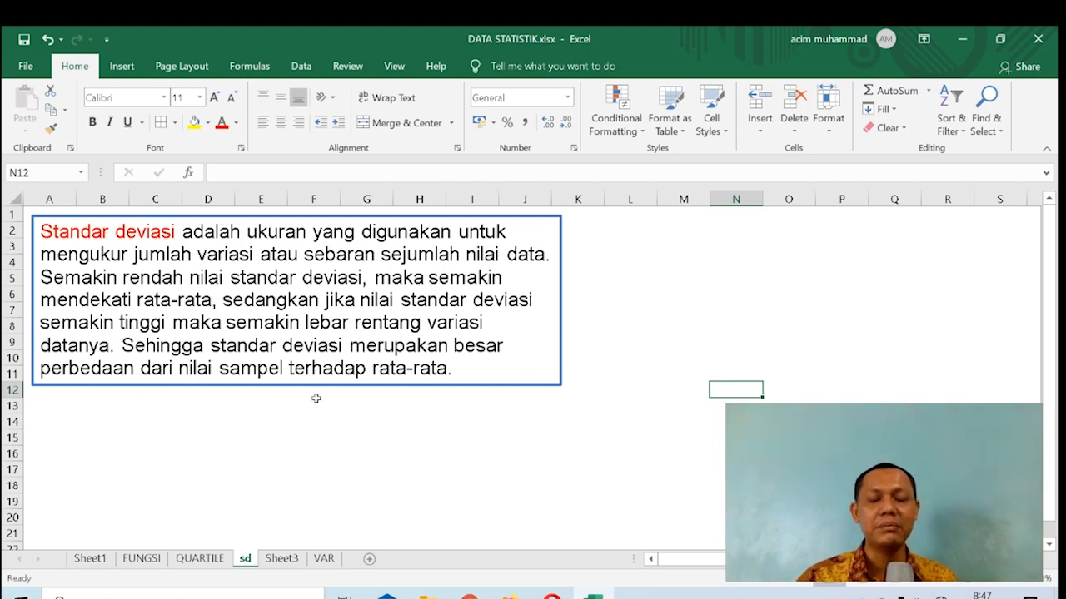
left_click(148, 560)
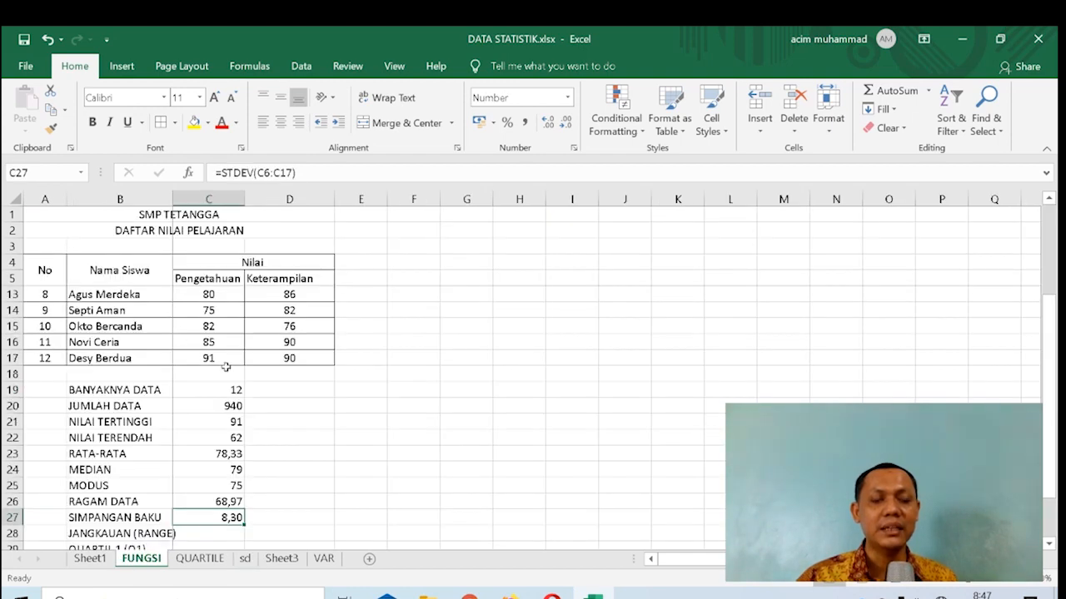
scroll(223, 360, "up", 3)
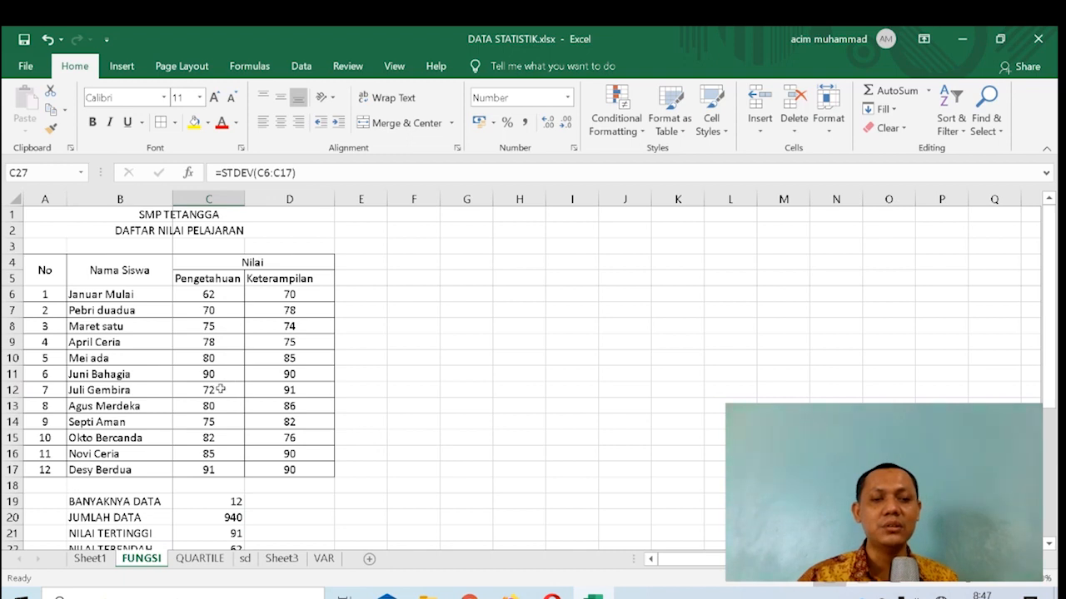
scroll(220, 385, "down", 1)
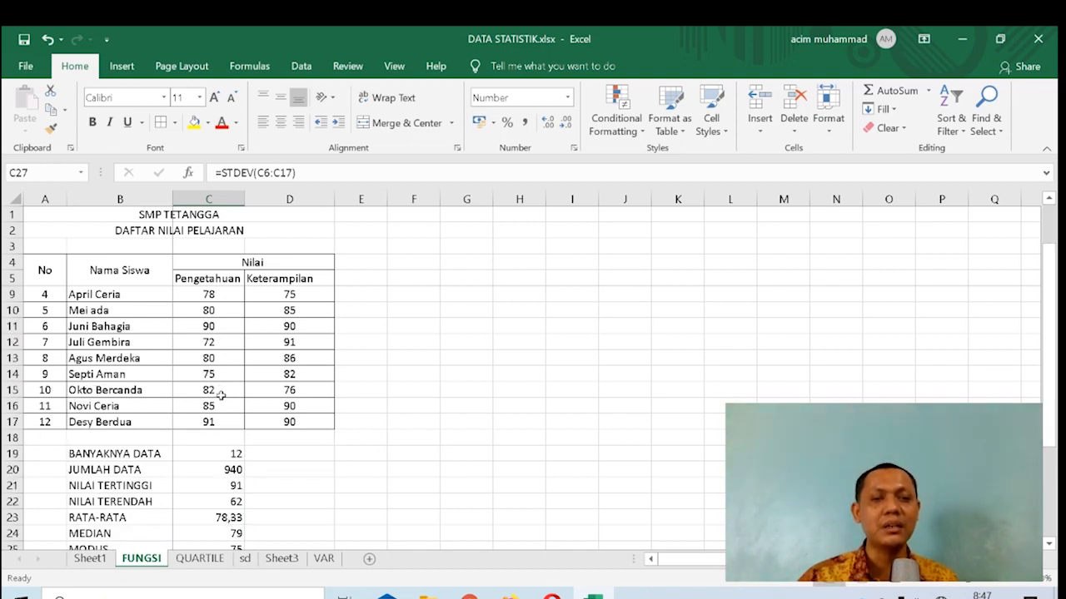
scroll(221, 396, "up", 1)
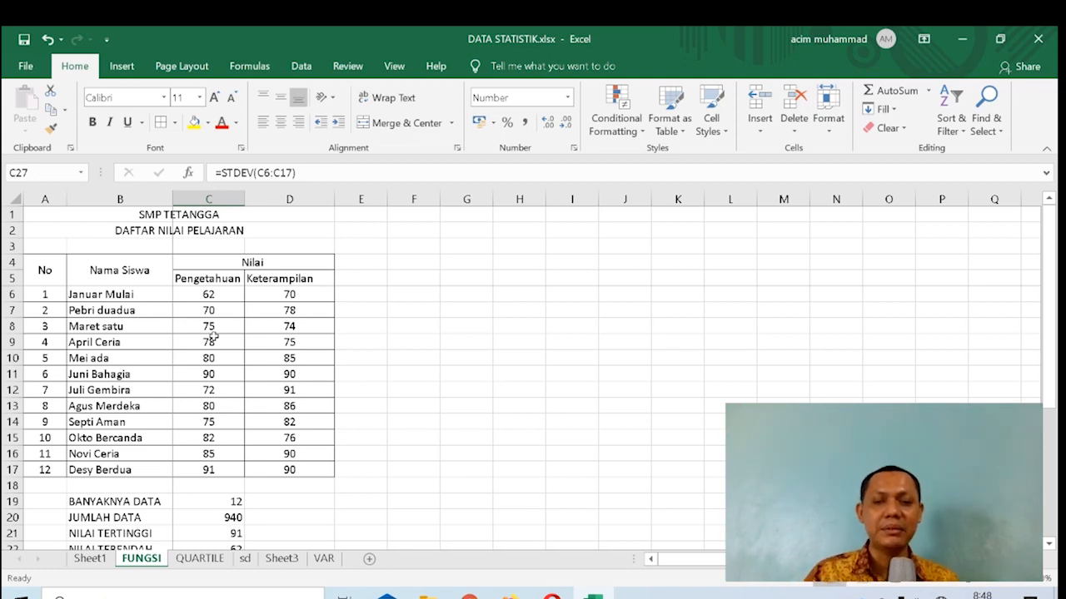
scroll(247, 390, "down", 3)
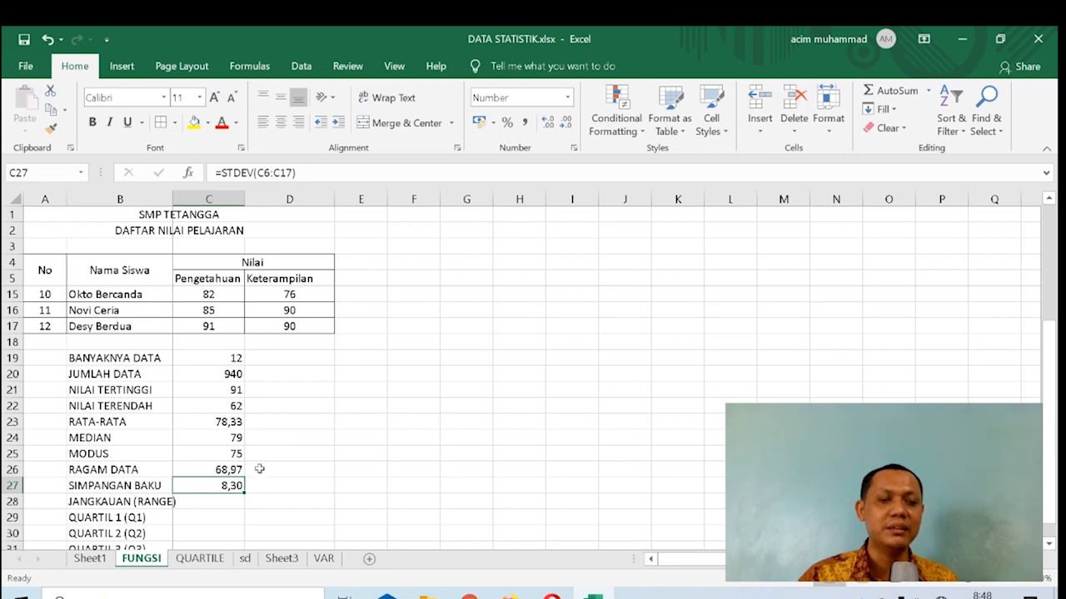
Step: Calculate the range beside JANGKAUAN (RANGE) in C28 by subtracting the lowest score from the highest with =C21-C22
left_click(229, 504)
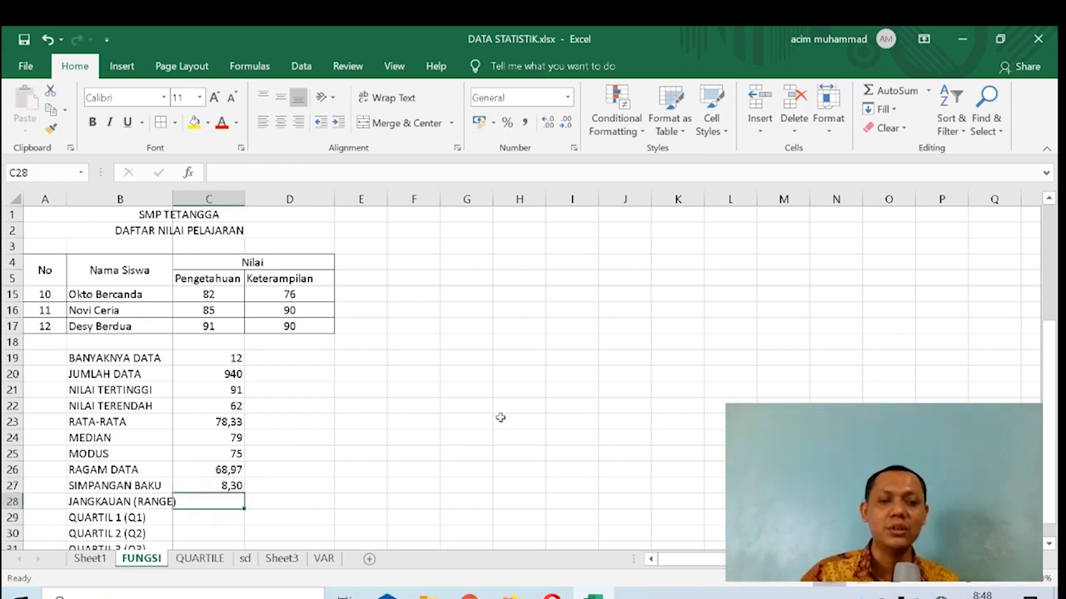
type("=")
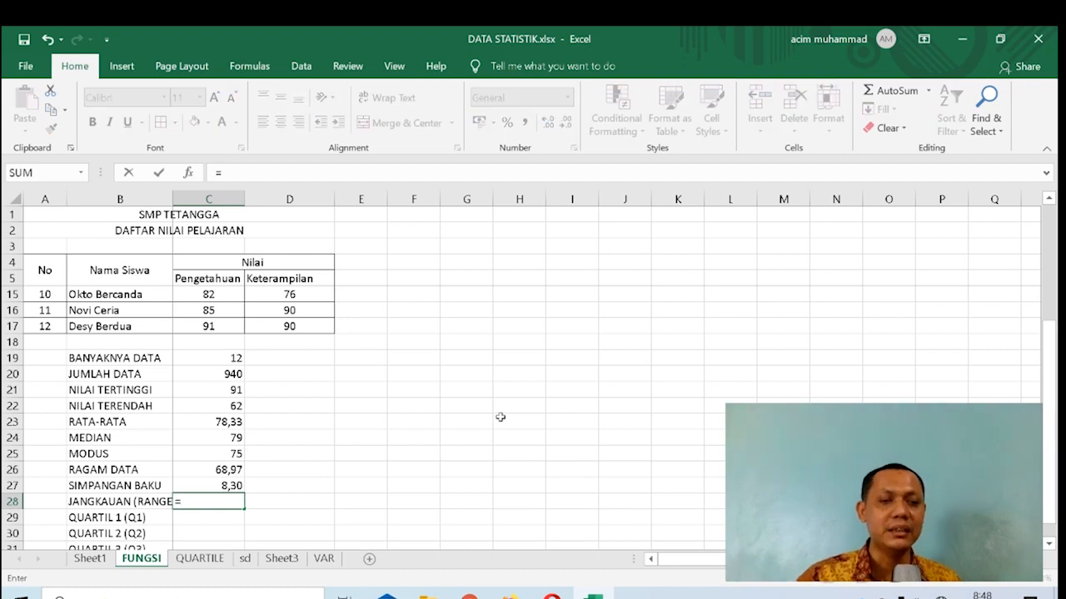
left_click(234, 388)
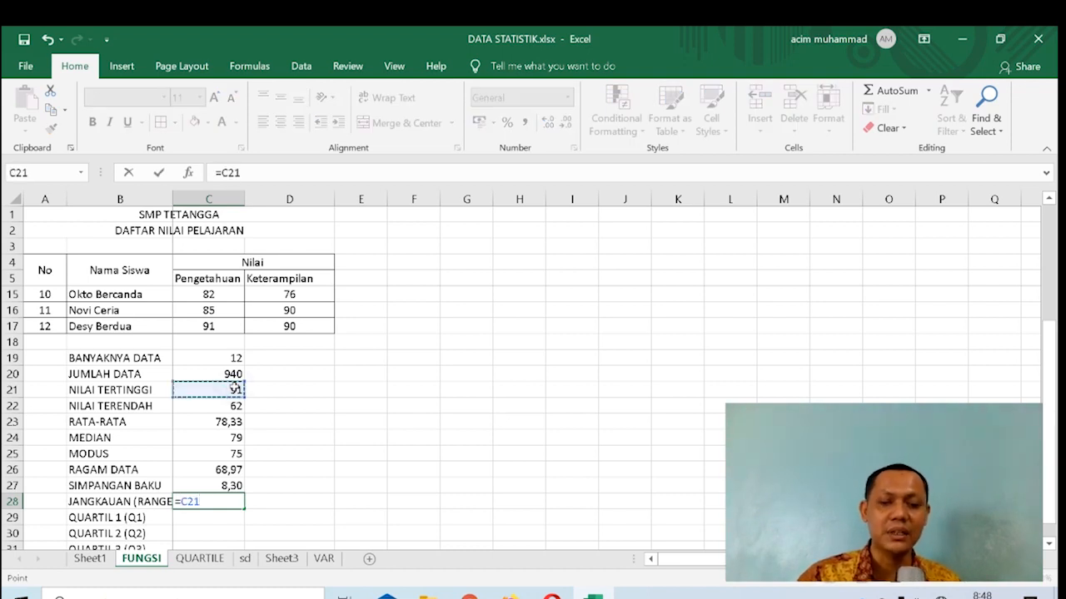
type("-")
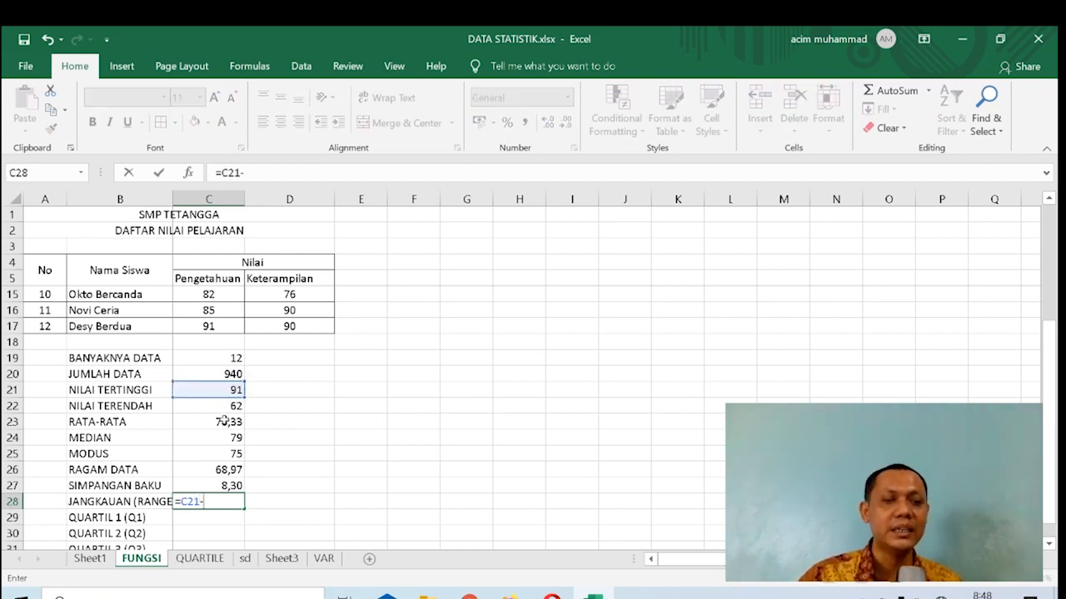
left_click(235, 407)
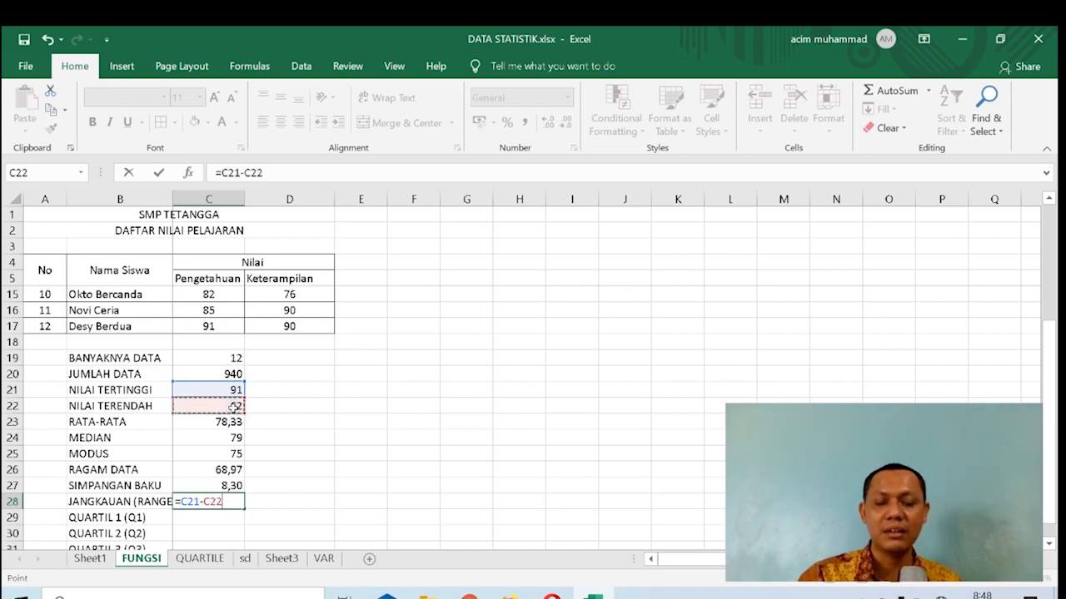
key("Return")
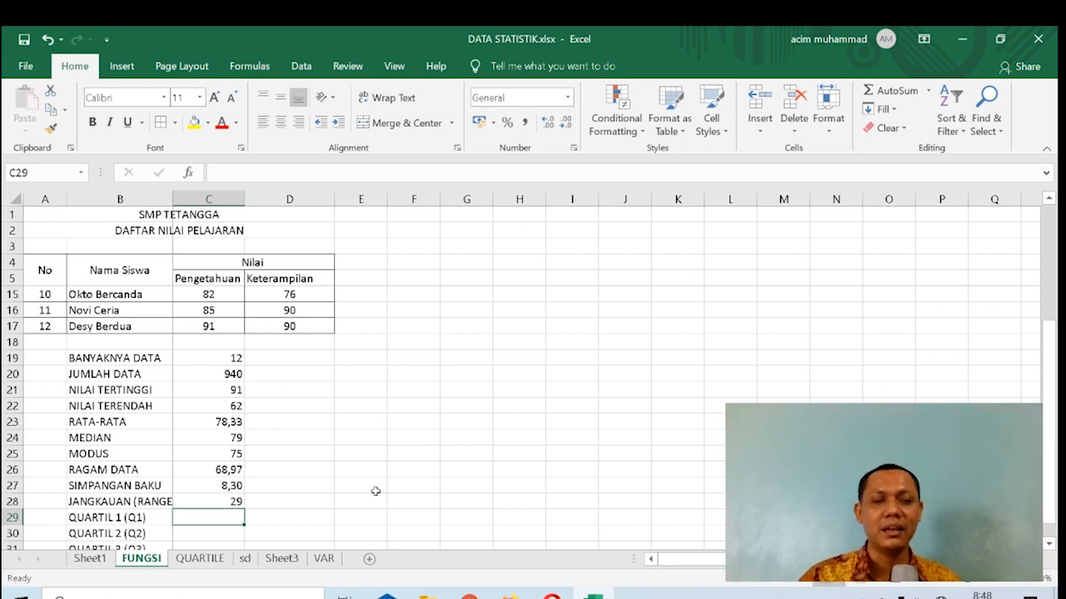
Step: Read the explanation on the QUARTILE sheet, and calculate the first quartile in C29 of FUNGSI with =quartile(C6:C17;1)
left_click(200, 558)
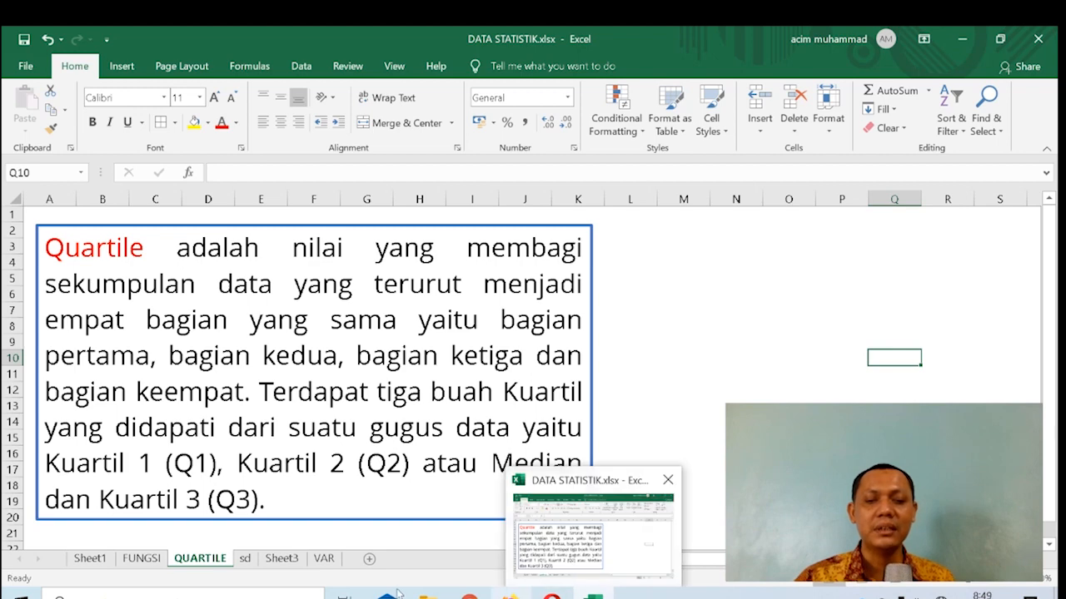
left_click(142, 556)
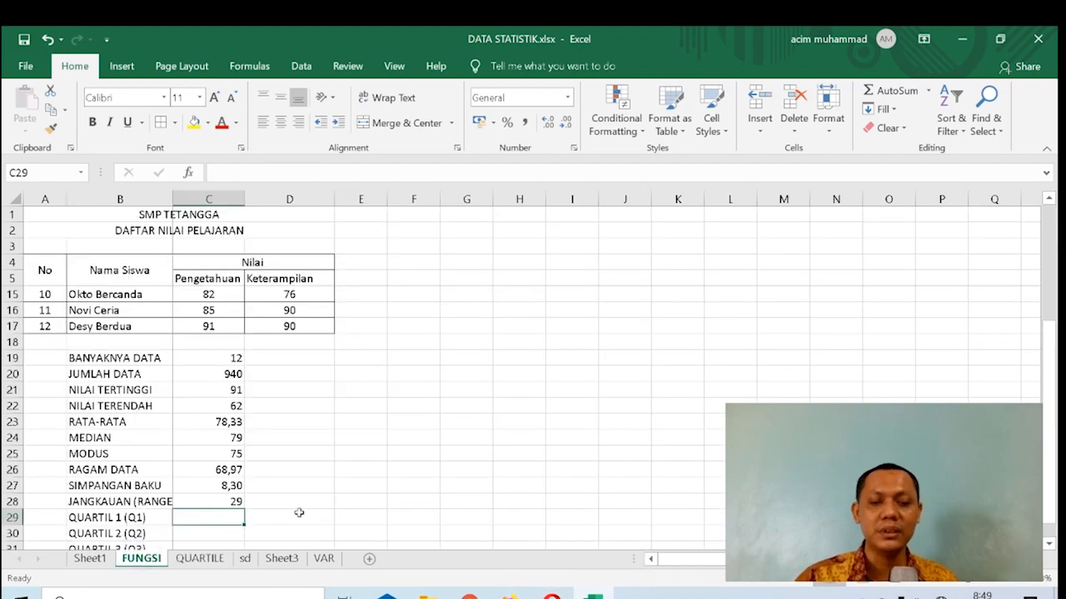
type("=q")
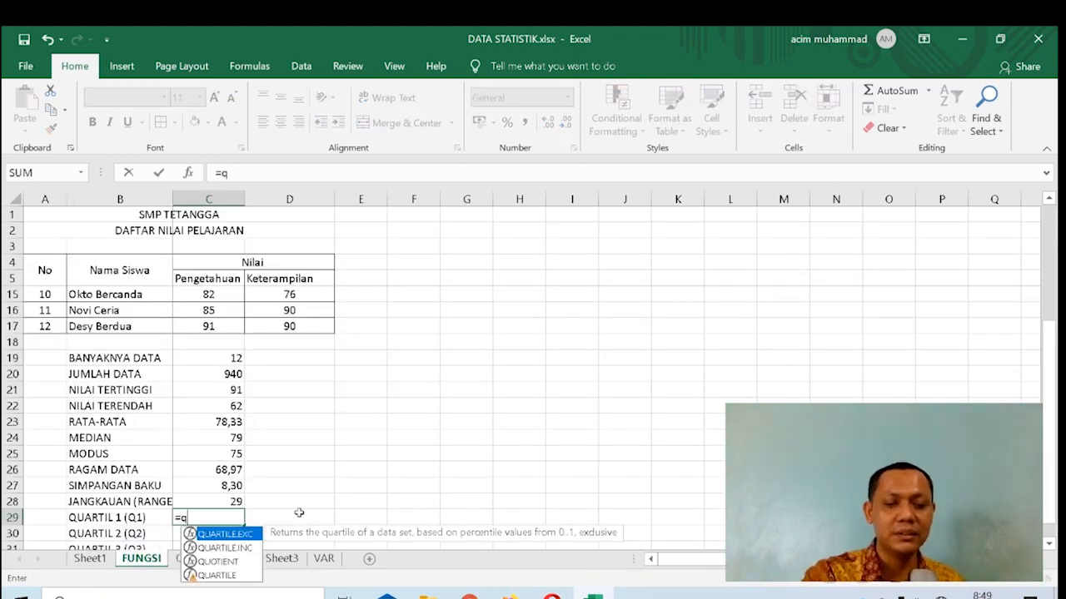
type("uar")
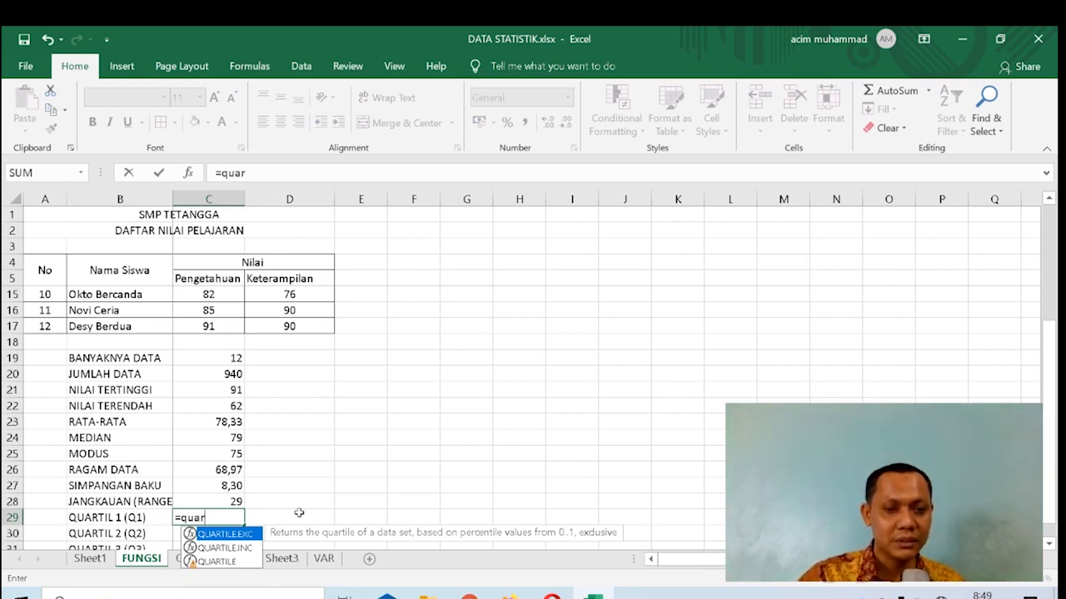
type("tile")
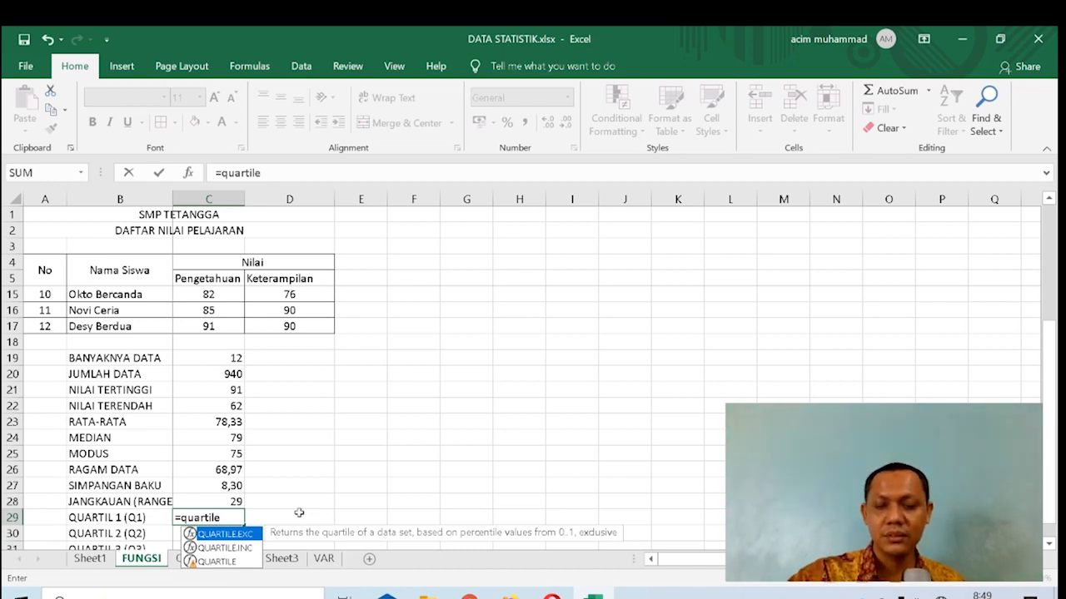
type("(")
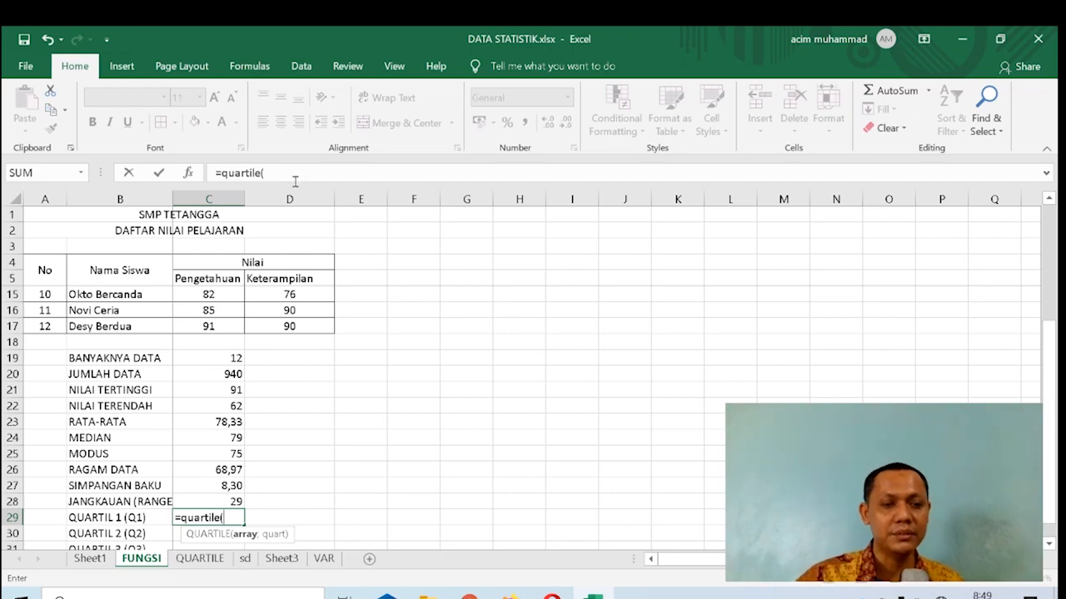
scroll(332, 472, "up", 3)
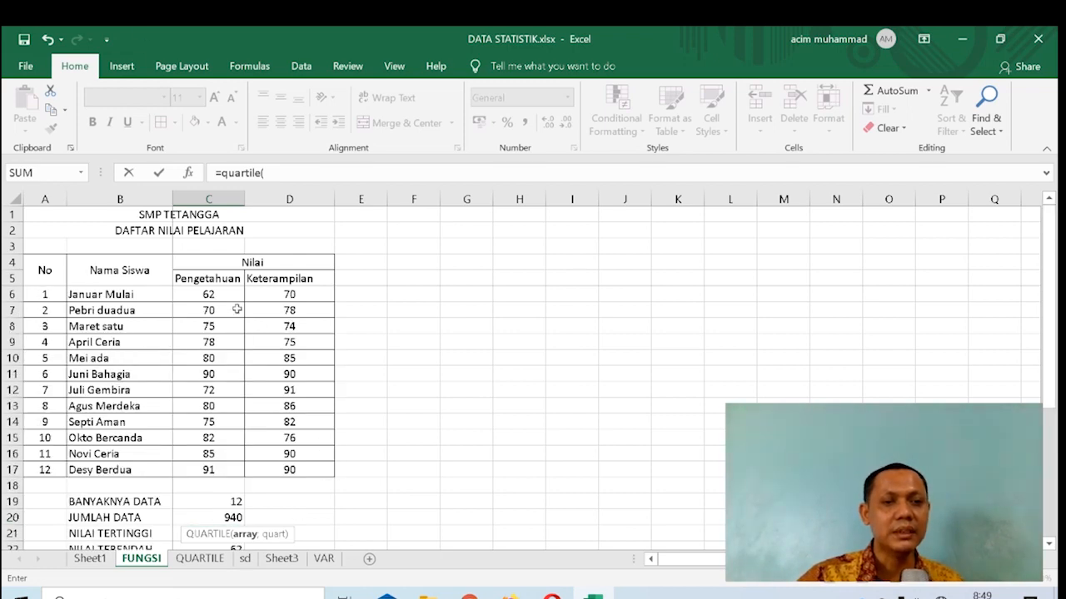
left_click(223, 294)
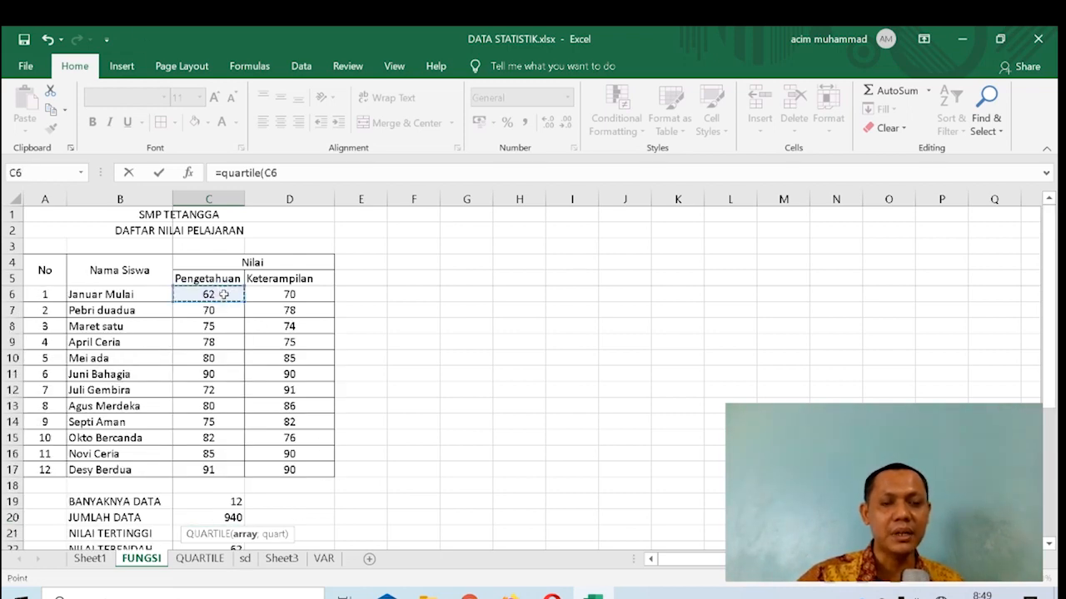
left_click(314, 173)
type(":")
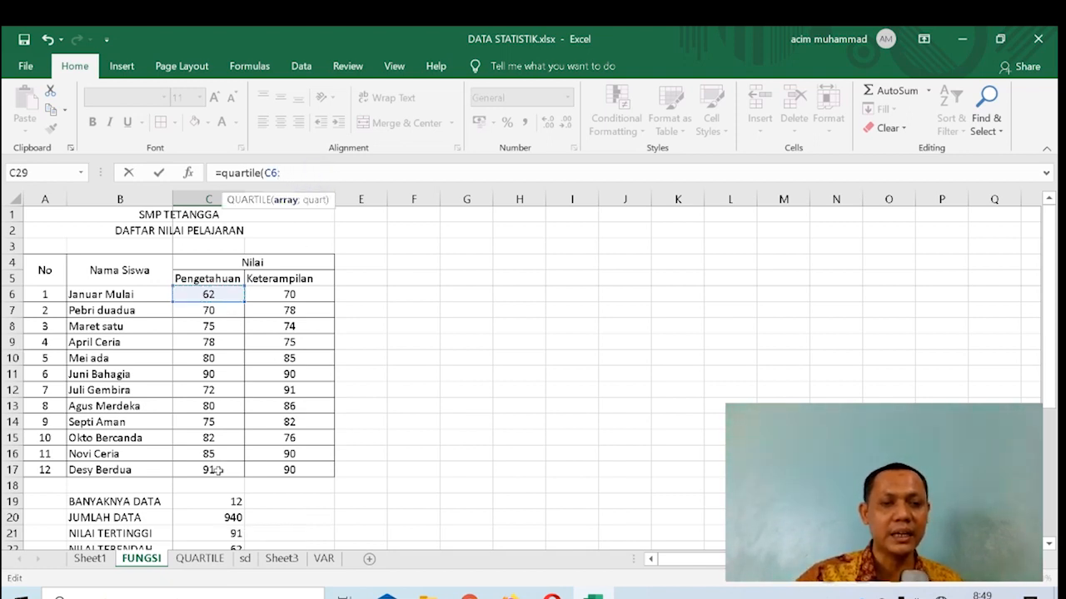
left_click(216, 470)
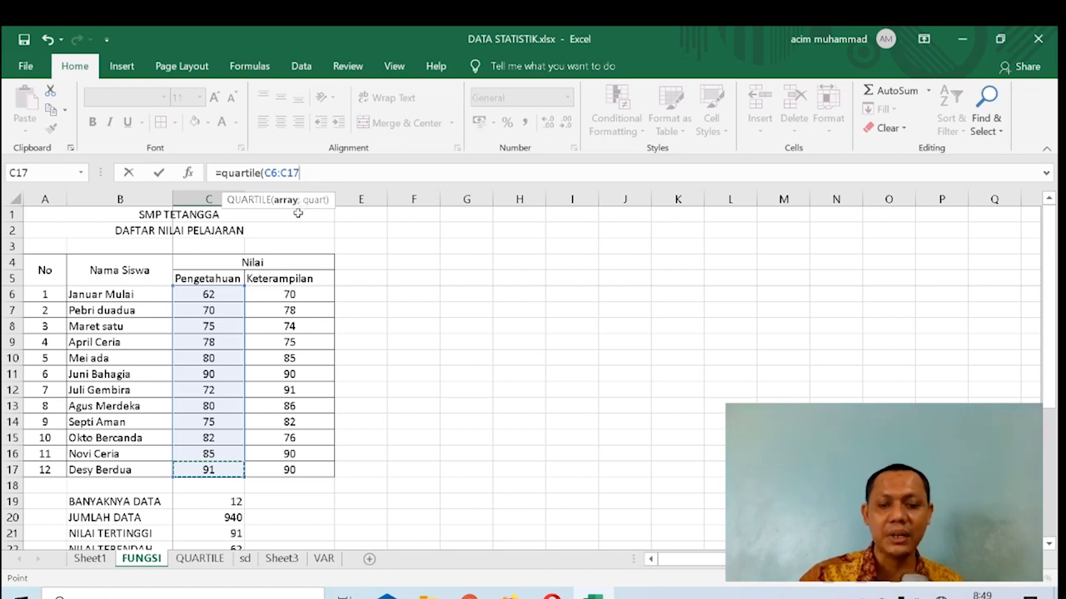
type(";")
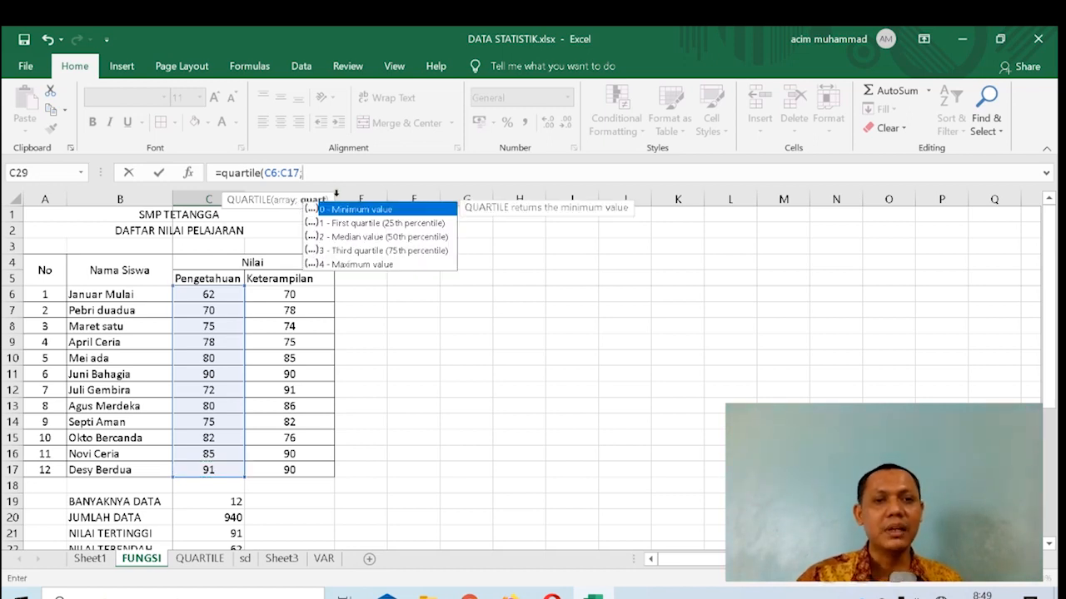
type("1")
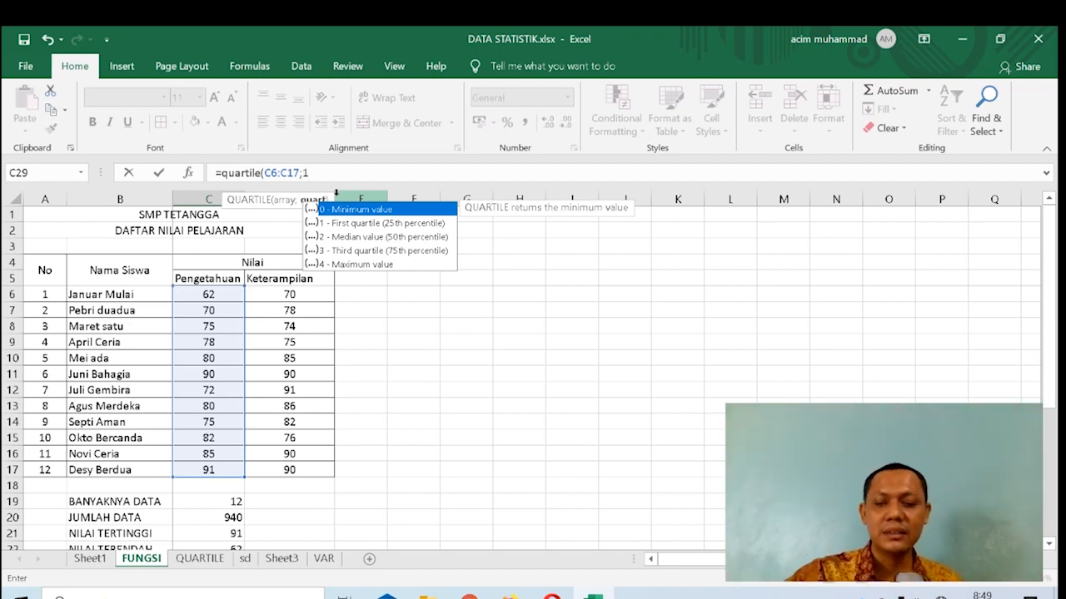
type(")")
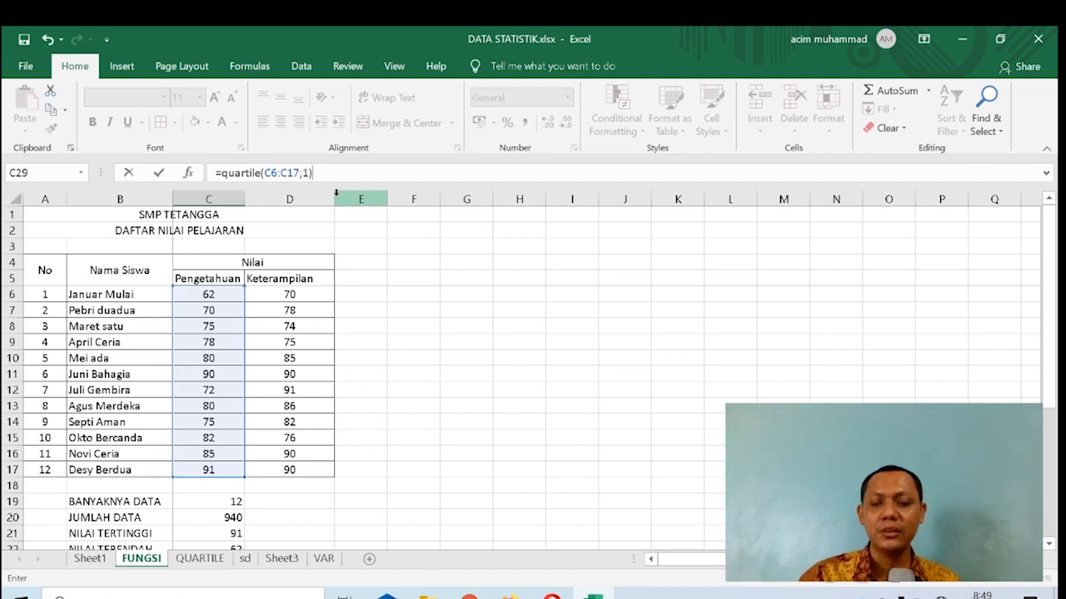
key("Return")
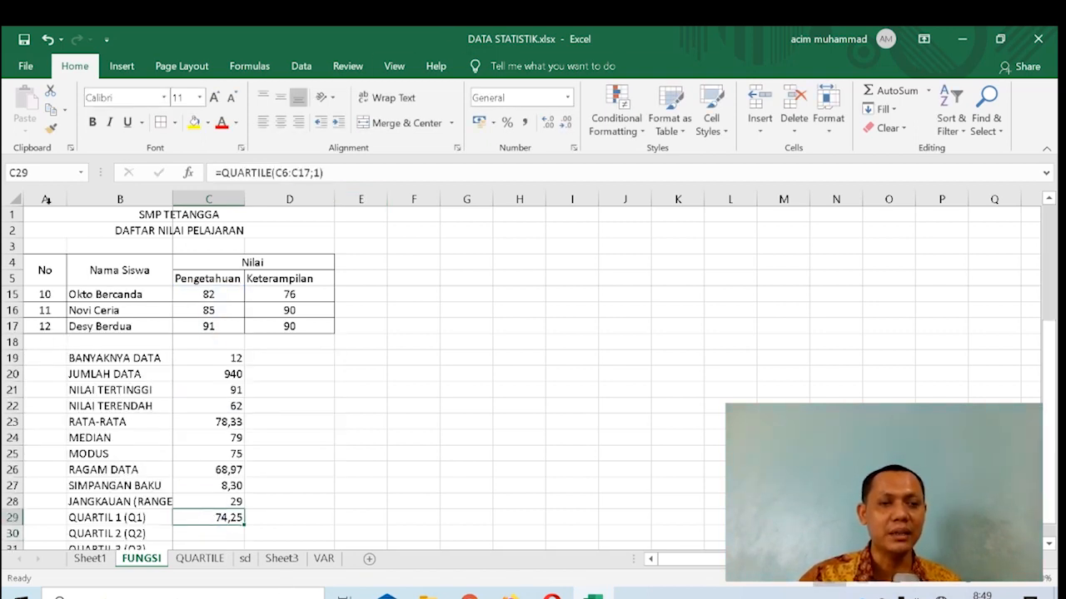
Step: Copy the first quartile formula from C29 into C30 beside QUARTIL 2 (Q2)
left_click(51, 109)
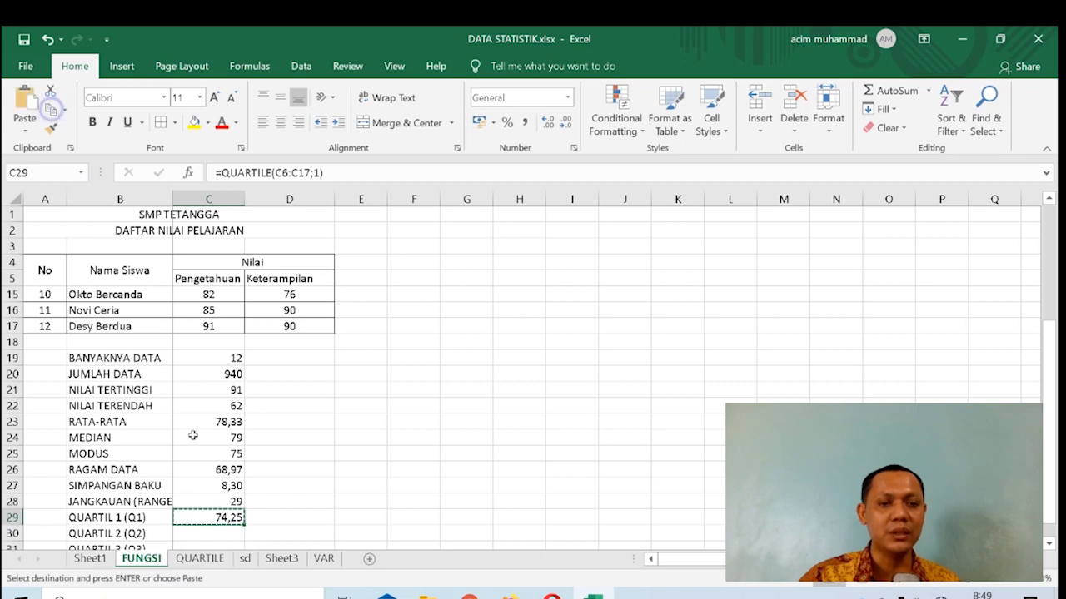
left_click(230, 536)
left_click(25, 106)
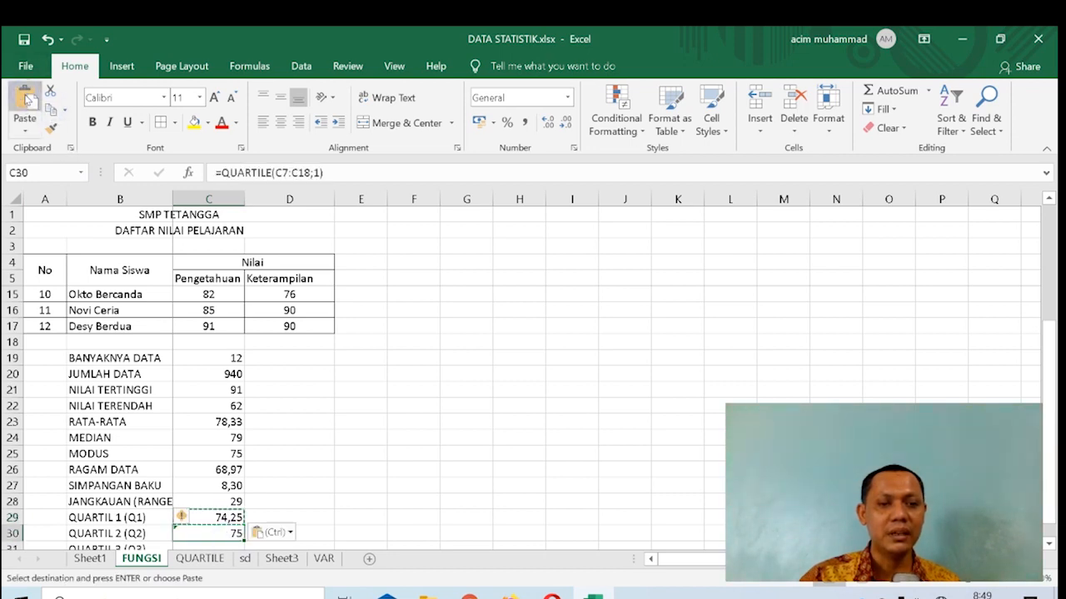
Step: Edit the copied formula in C30 to =QUARTILE(C6:C17;2) so it calculates the second quartile of the Pengetahuan scores
left_click(283, 173)
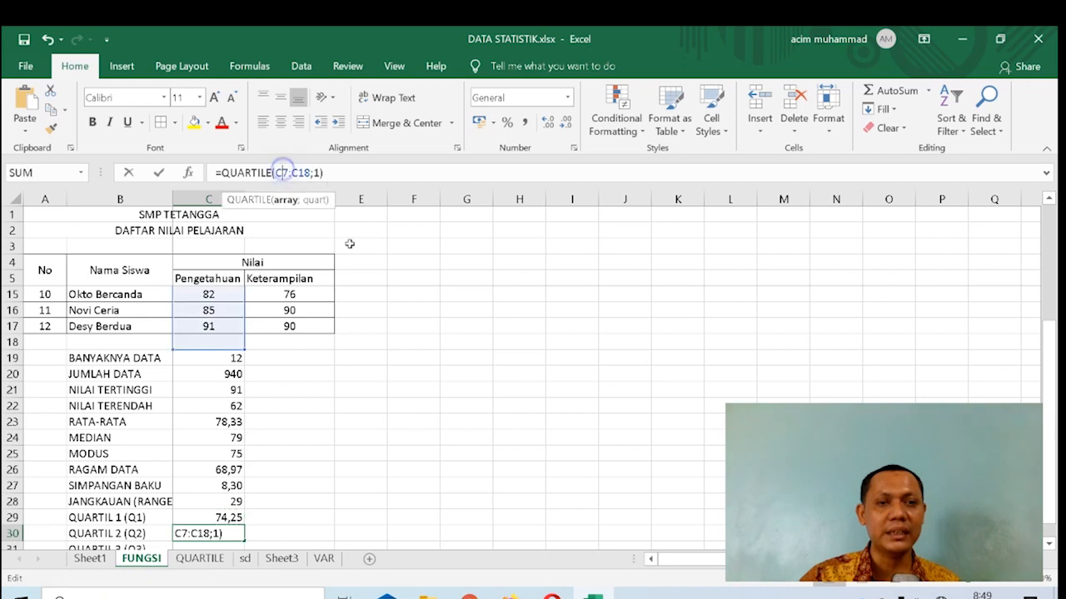
key("Delete")
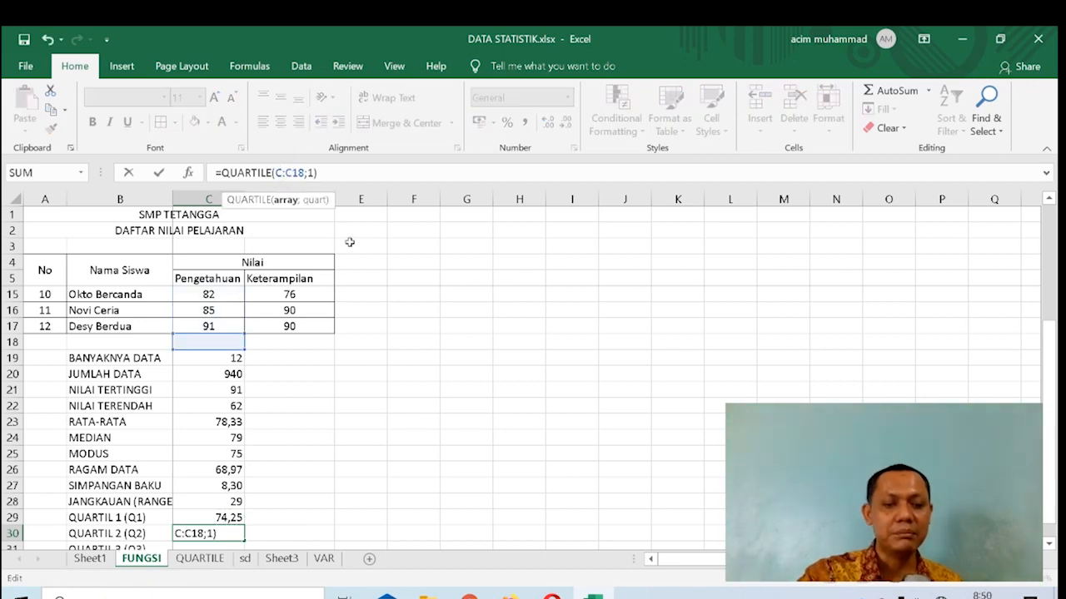
type("6")
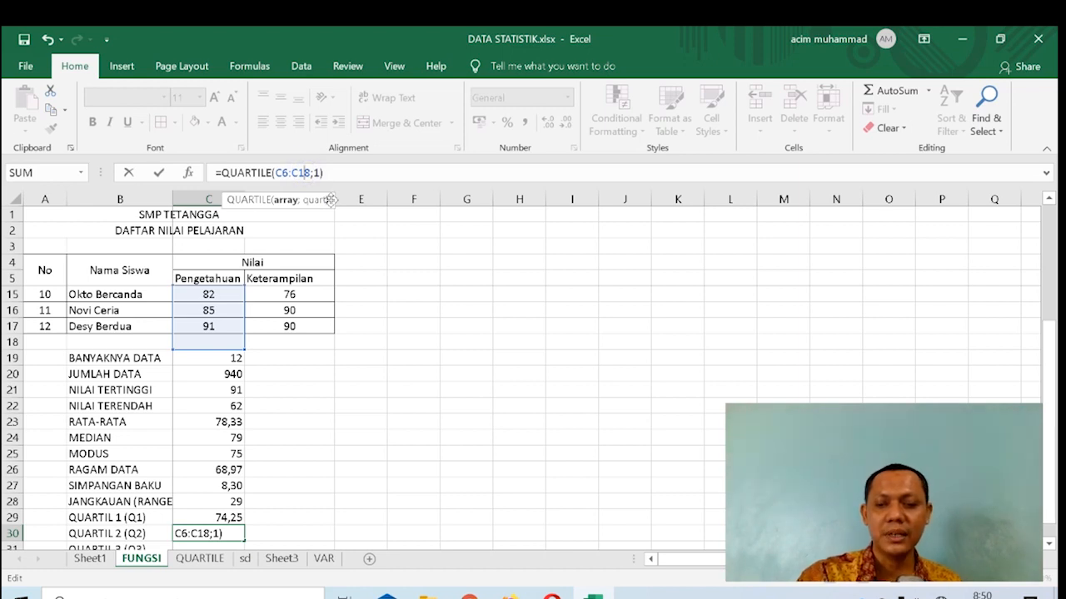
key("BackSpace")
type("7")
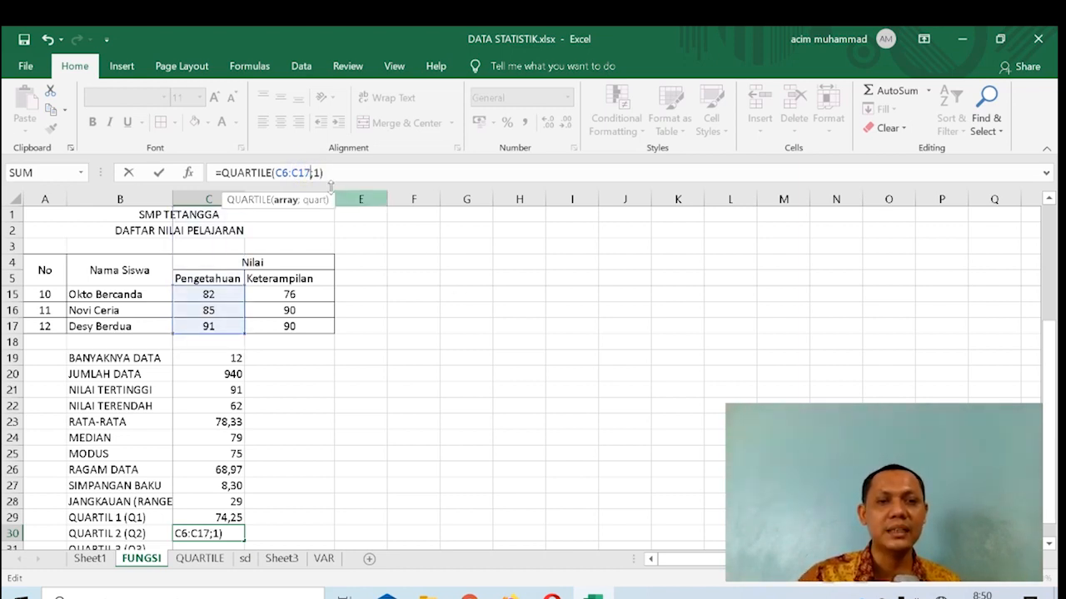
left_click(319, 174)
key("Delete")
type("2")
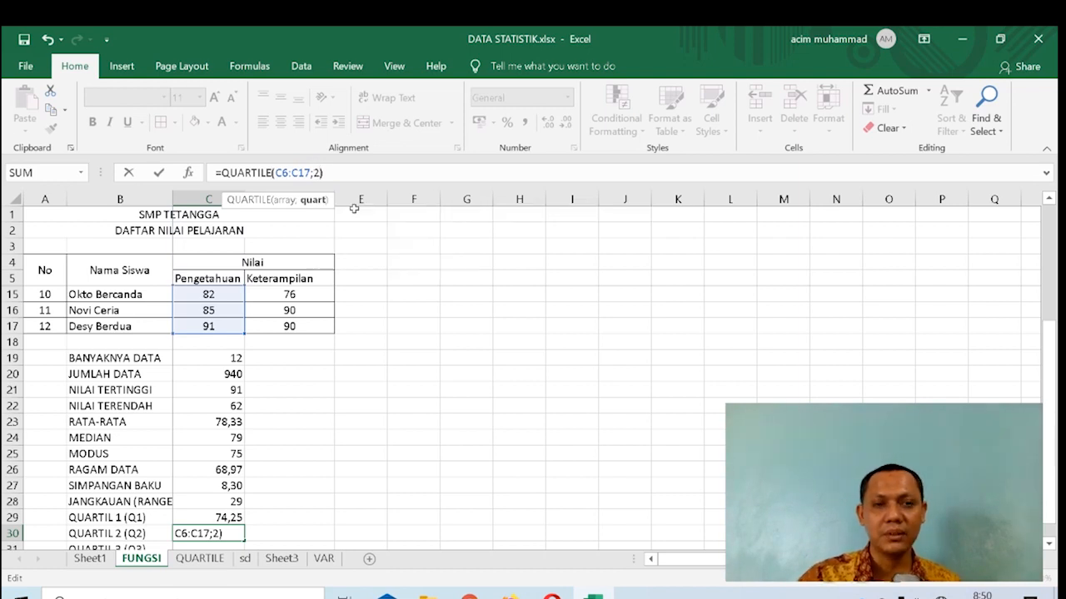
key("Return")
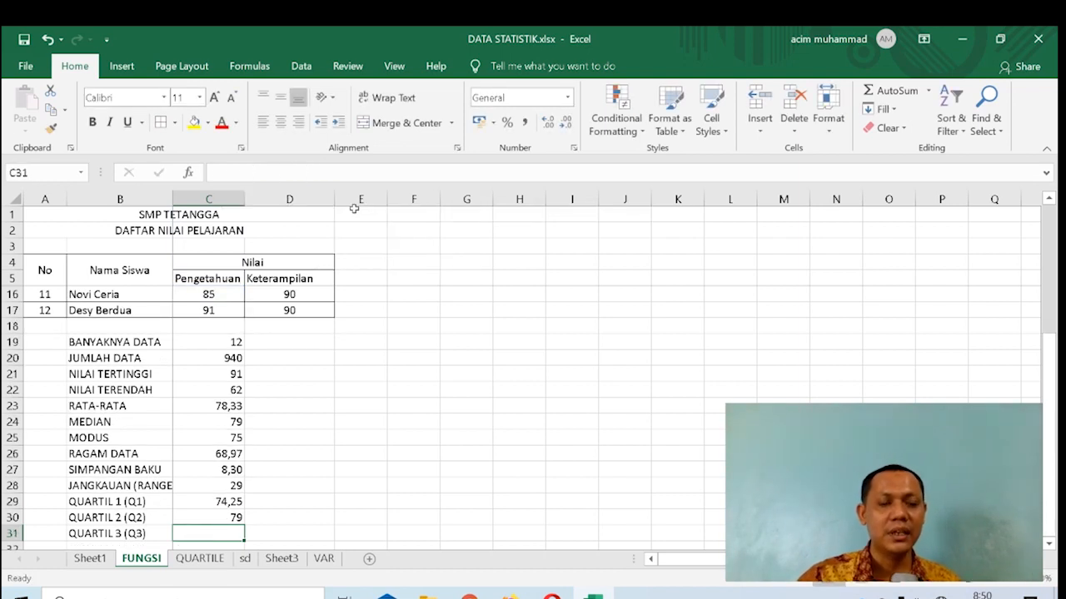
Step: Copy the second quartile formula from C30 into C31 beside QUARTIL 3 (Q3)
left_click(224, 519)
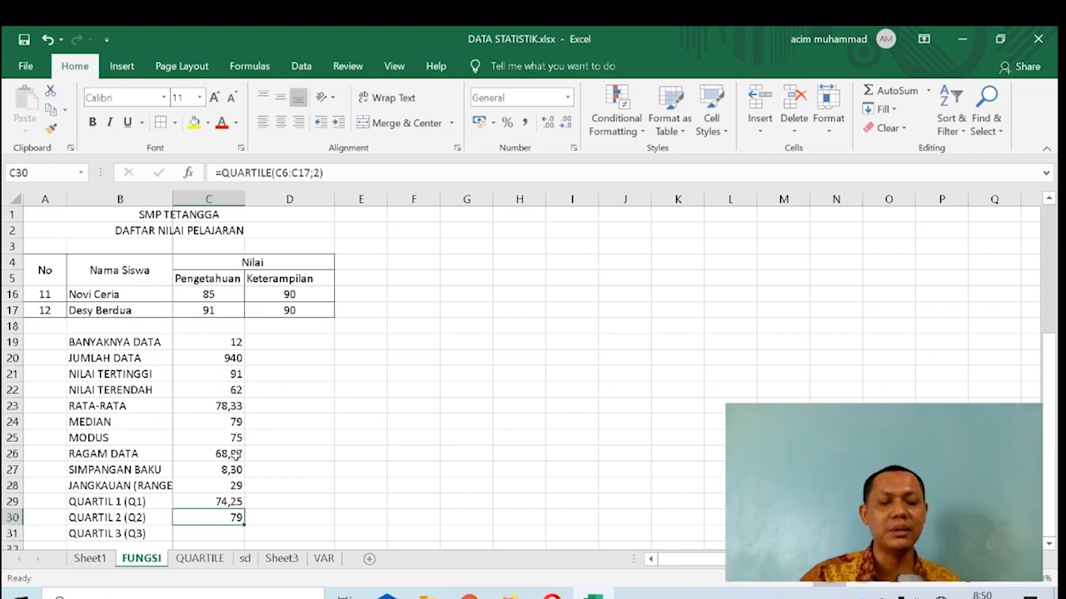
scroll(270, 498, "down", 1)
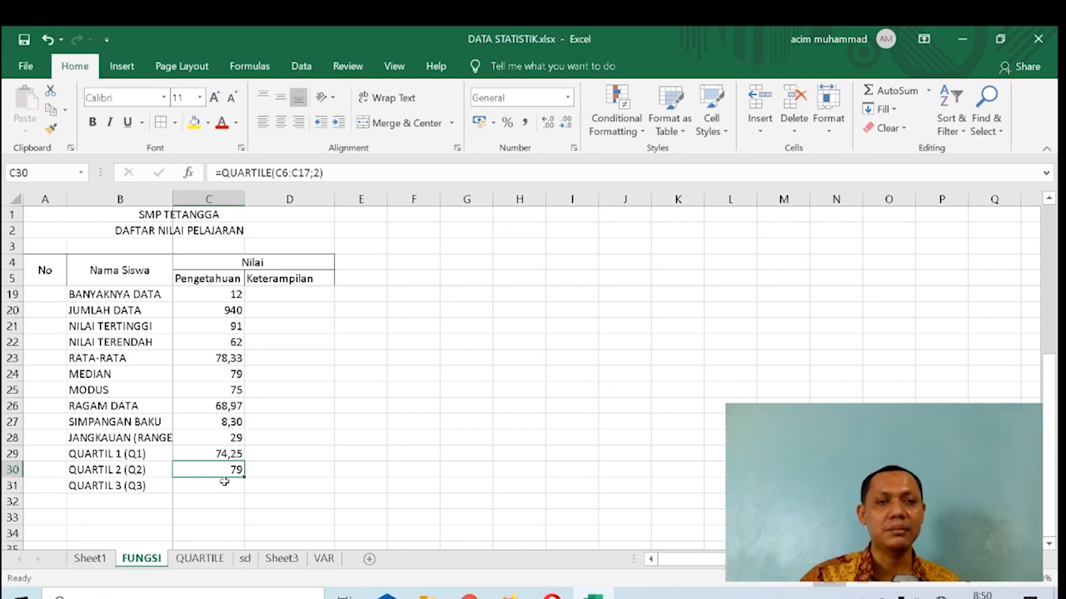
left_click(50, 110)
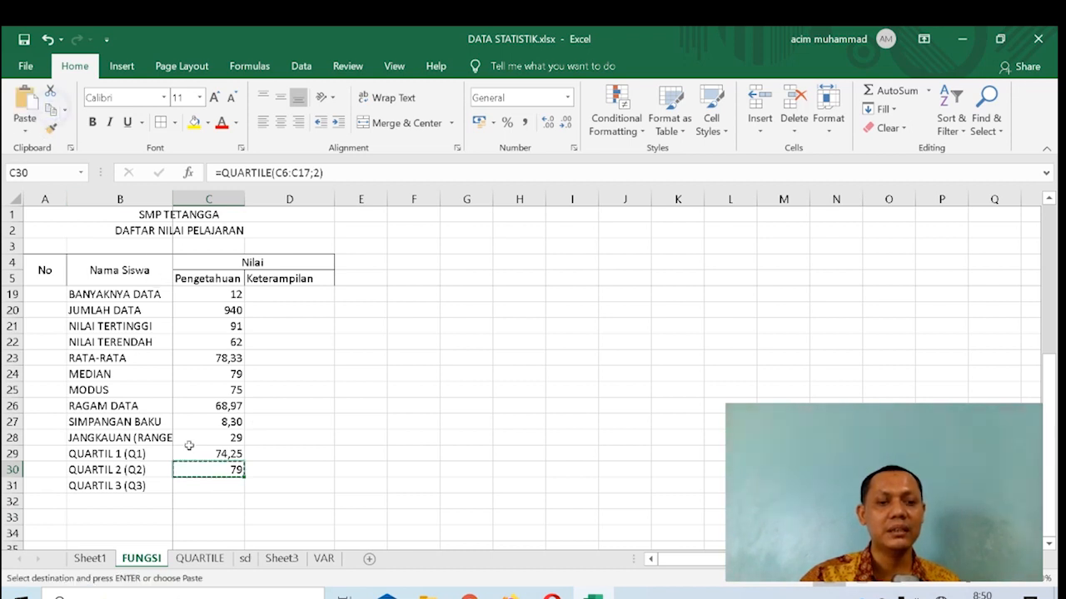
left_click(208, 482)
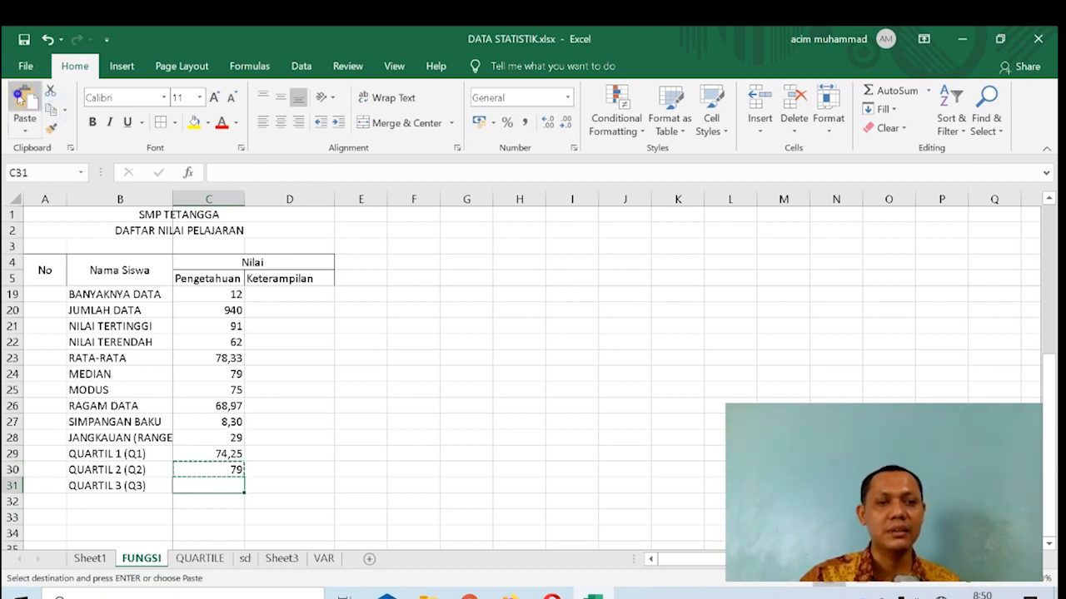
left_click(24, 102)
Step: Edit the copied formula in C31 to =QUARTILE(C6:C17;3) so it calculates the third quartile of the Pengetahuan scores
left_click(284, 174)
key("BackSpace")
type("6:C18;2)")
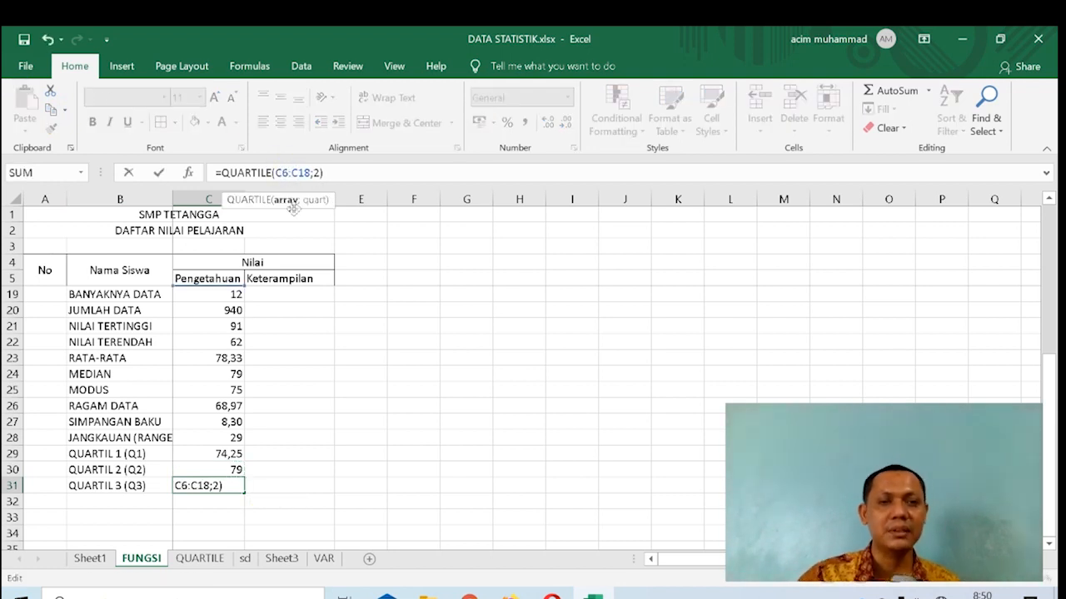
left_click(306, 174)
key("BackSpace")
type("7")
left_click(316, 173)
key("Delete")
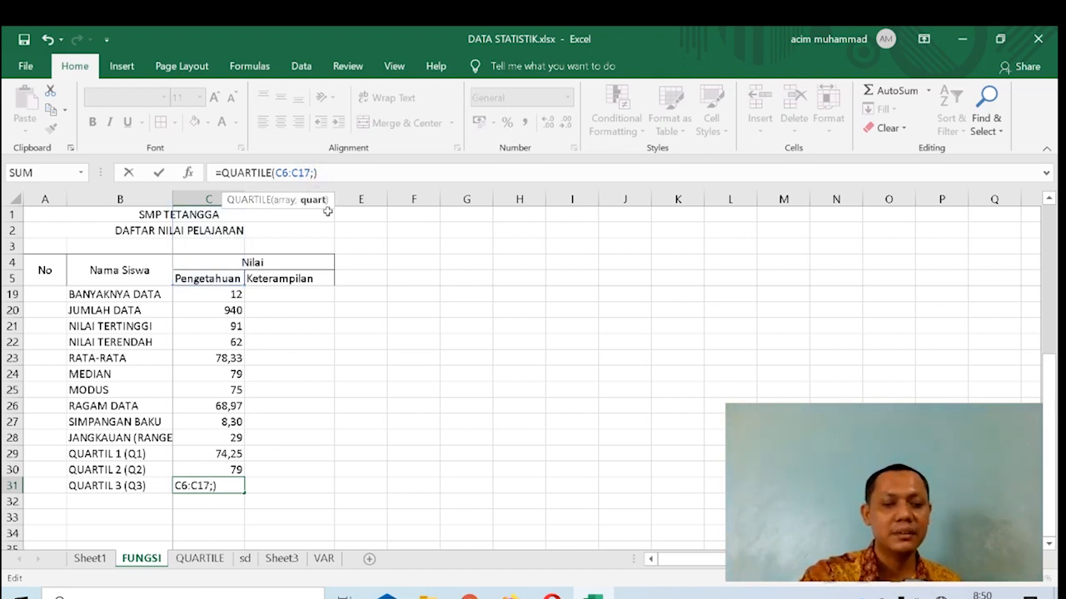
type("3")
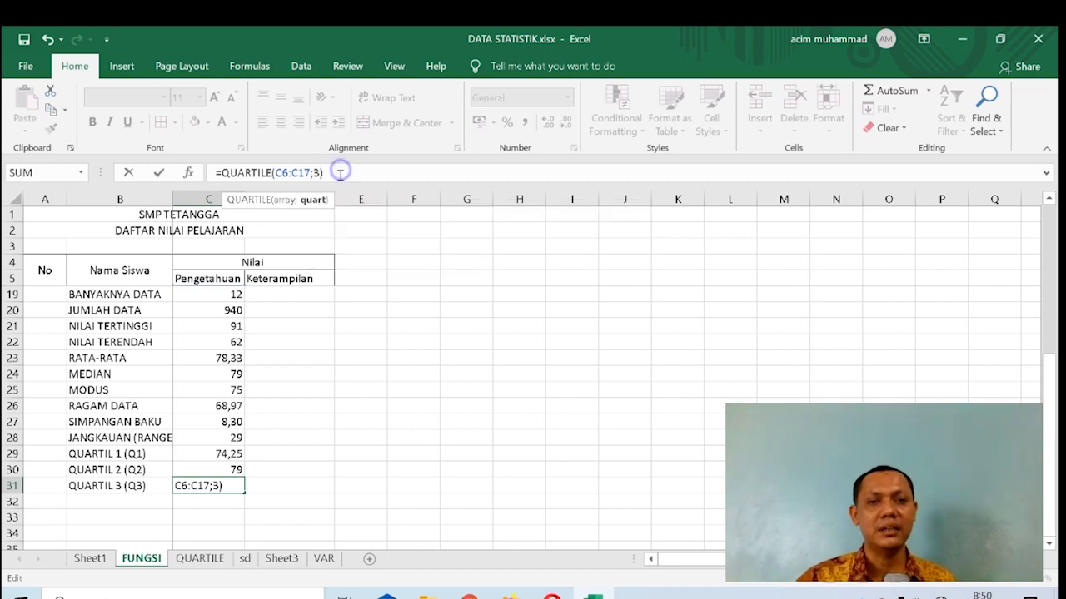
key("Return")
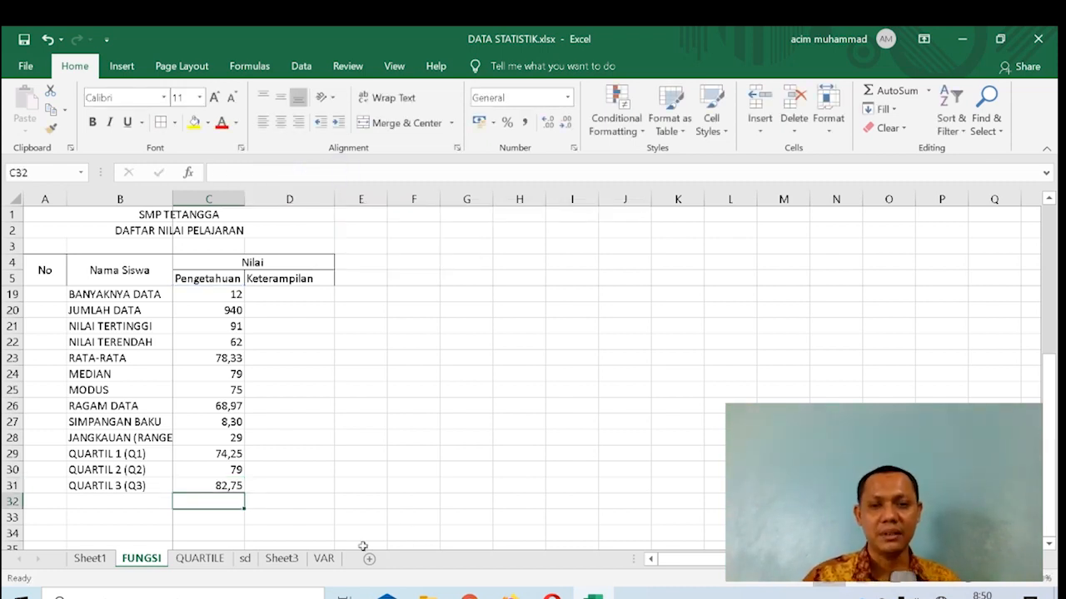
scroll(467, 400, "up", 3)
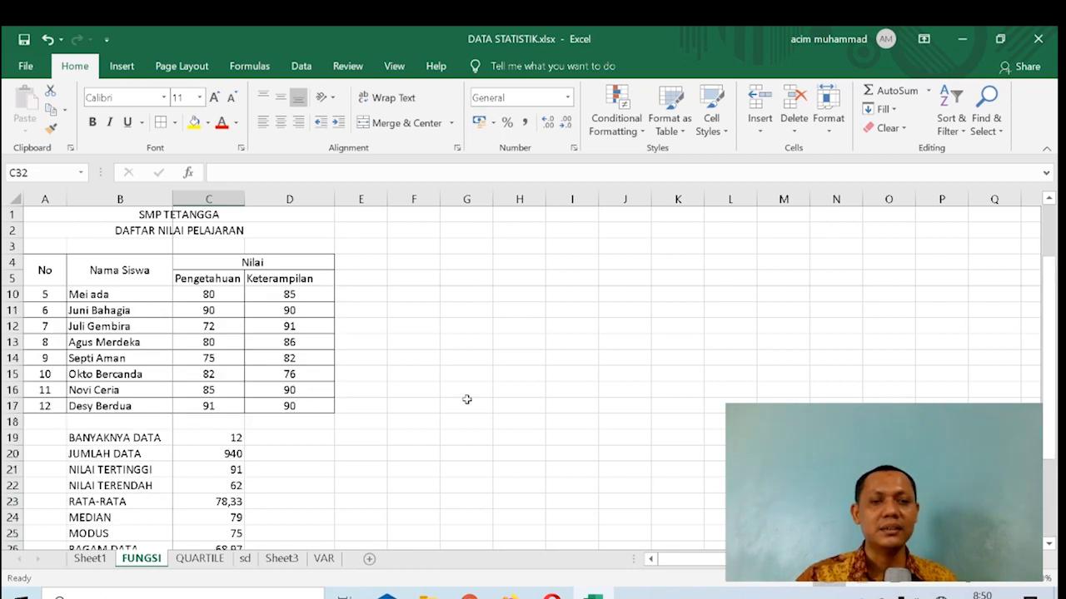